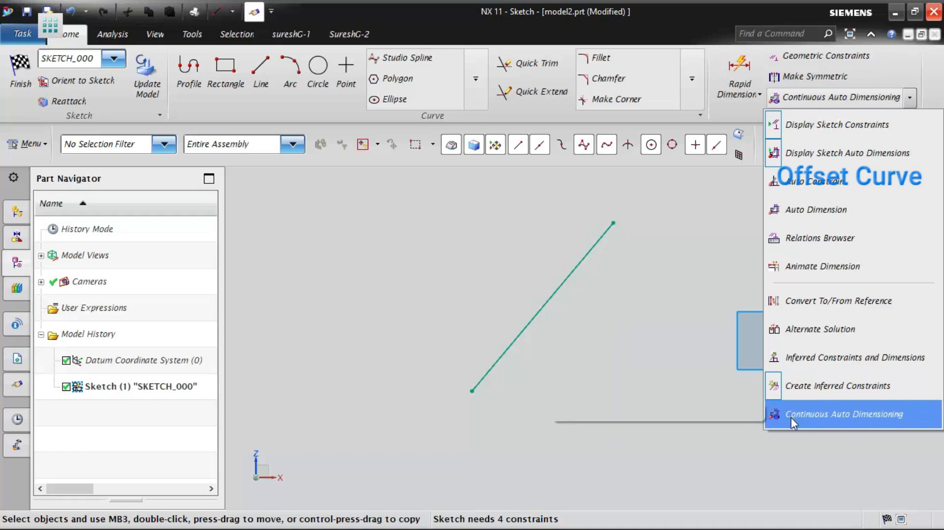
Step: Offset the slanted line 15 mm toward its upper-left side as a single copy with Offset Curve
left_click(595, 417)
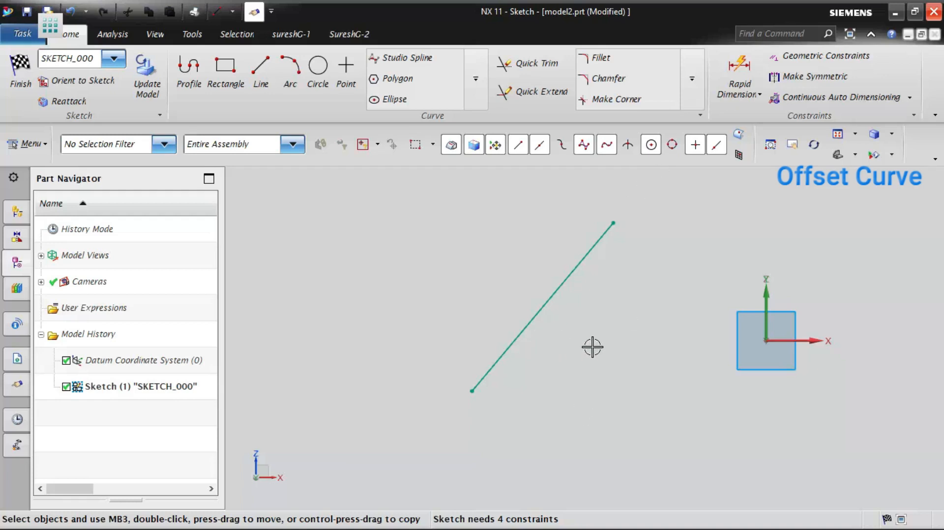
left_click(477, 82)
left_click(399, 99)
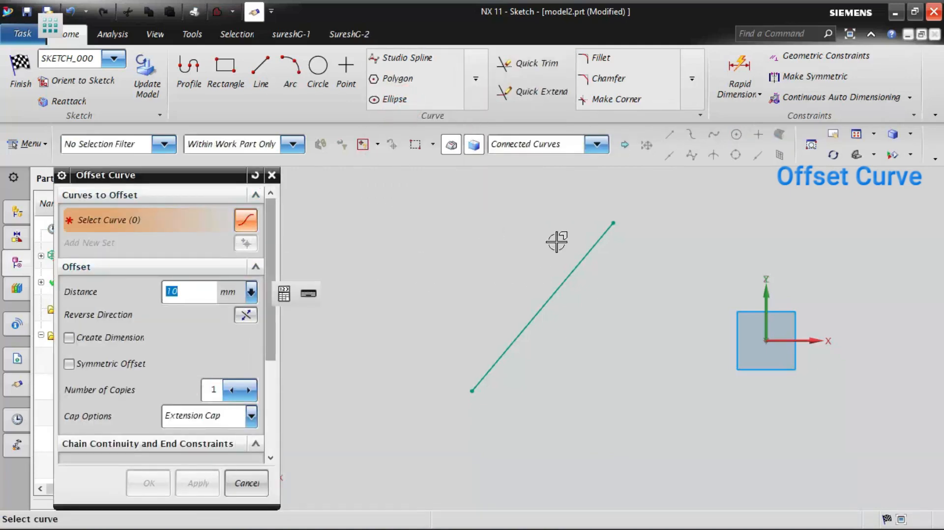
left_click(569, 269)
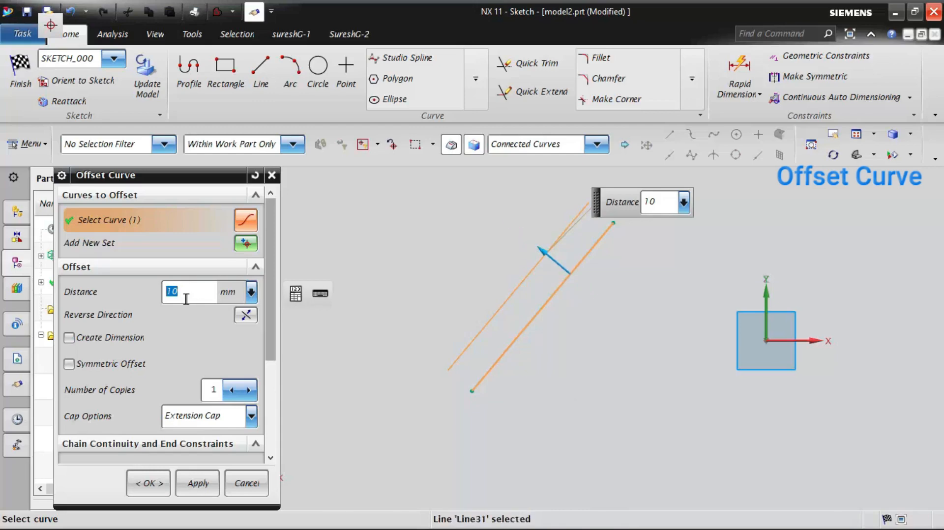
left_click_drag(190, 292, 105, 293)
left_click_drag(192, 293, 158, 291)
left_click_drag(185, 291, 135, 284)
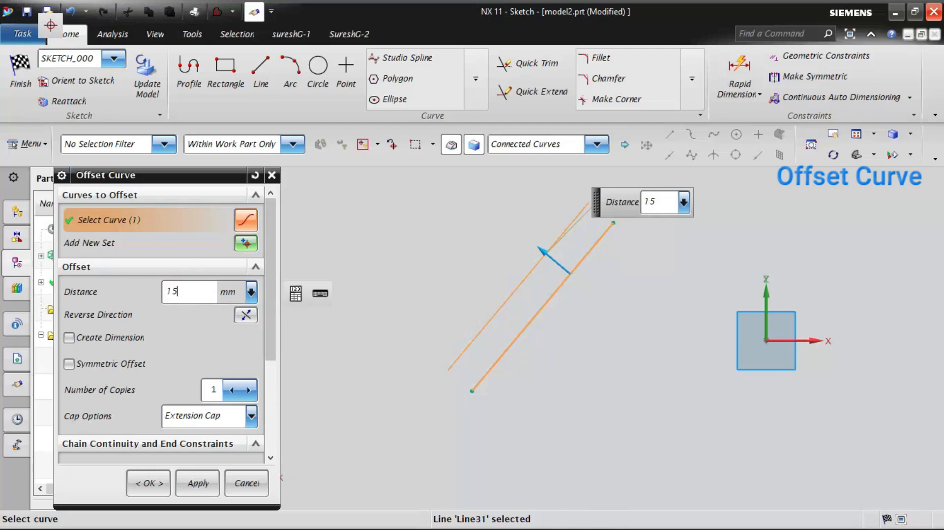
key("Return")
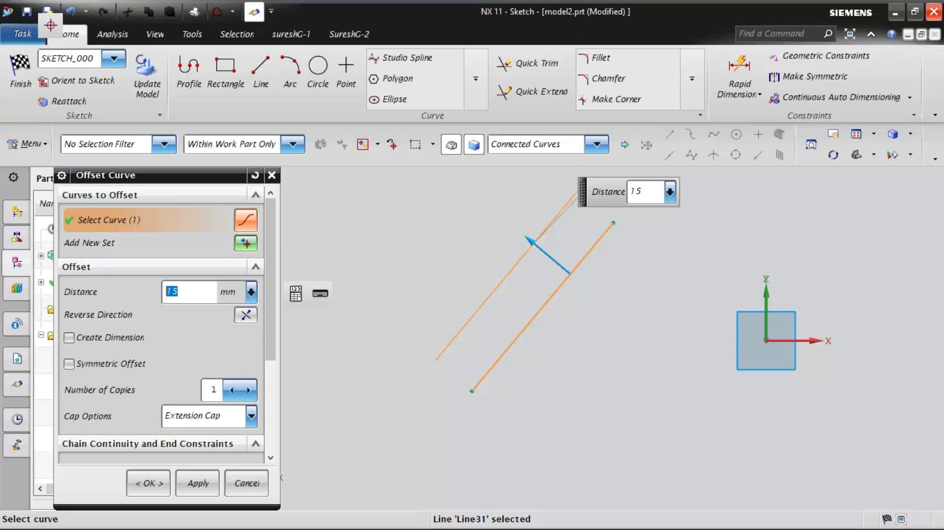
scroll(565, 388, "down", 2)
scroll(538, 291, "up", 2)
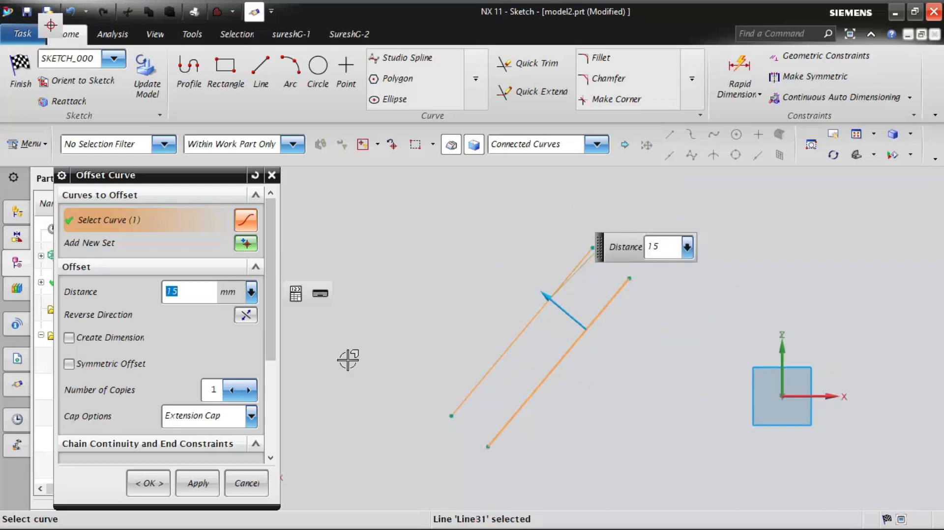
left_click(197, 483)
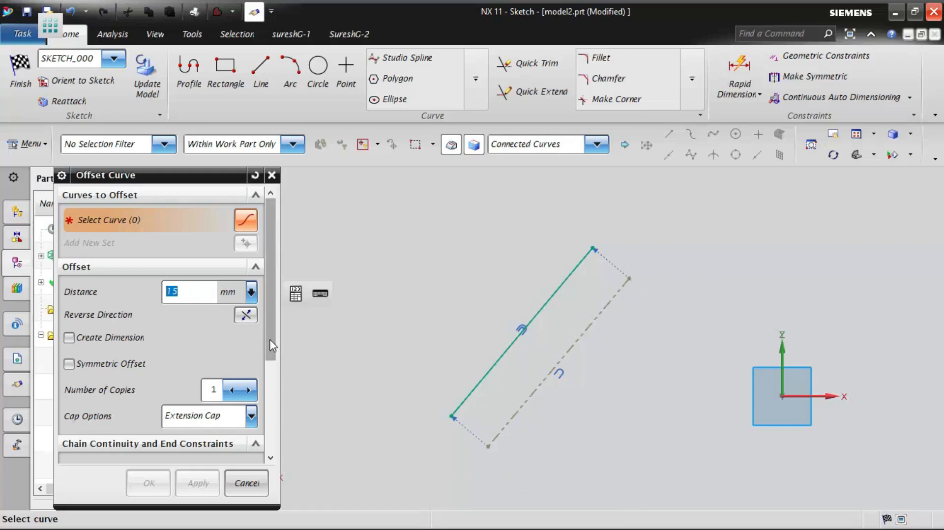
left_click_drag(270, 339, 268, 447)
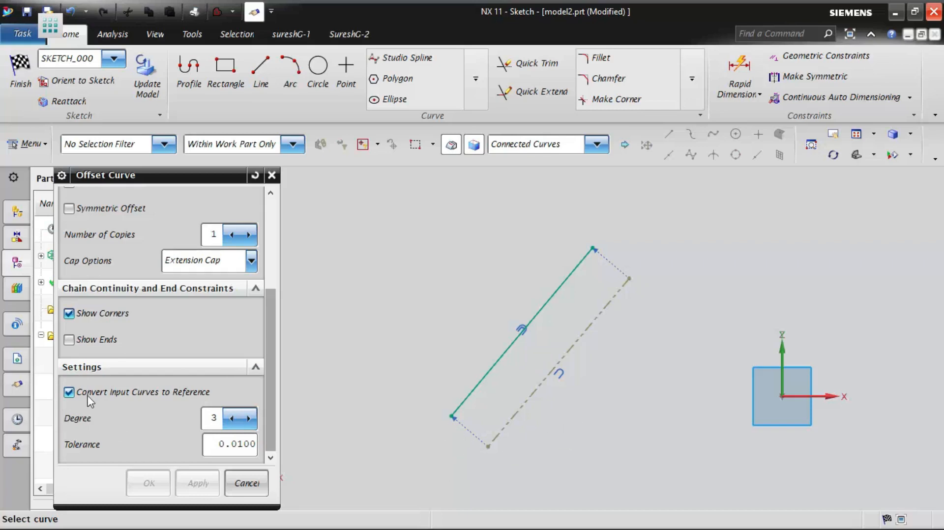
left_click(247, 484)
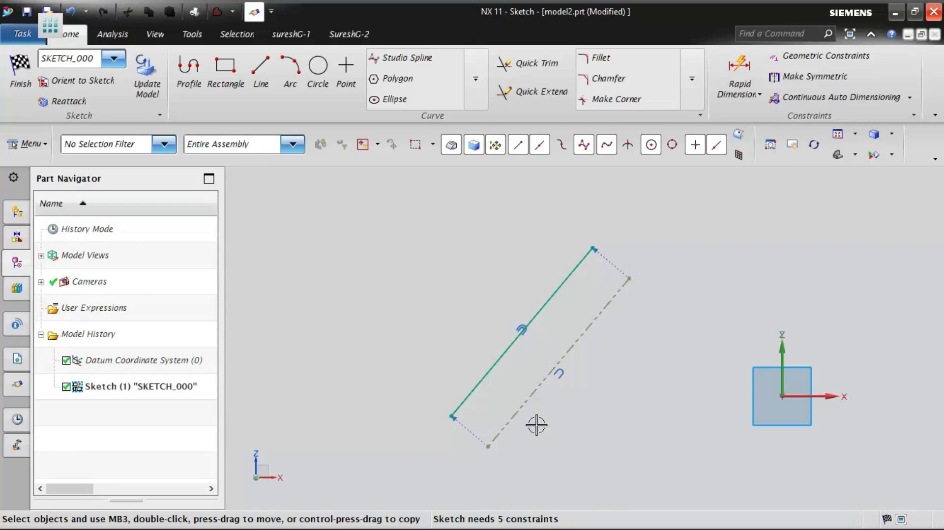
Step: Draw a longer slanted line to the right of the coordinate system, sloping down toward the lower left
scroll(383, 266, "down", 3)
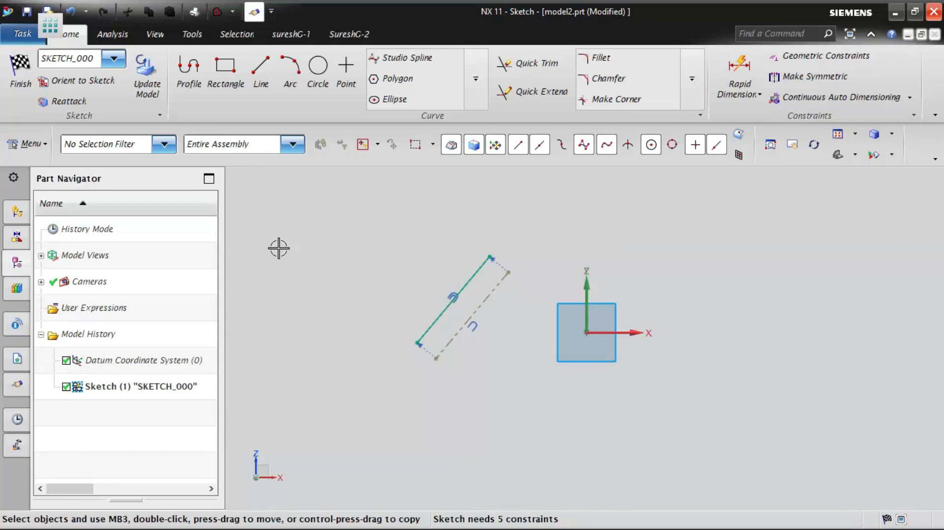
left_click(261, 67)
left_click(866, 200)
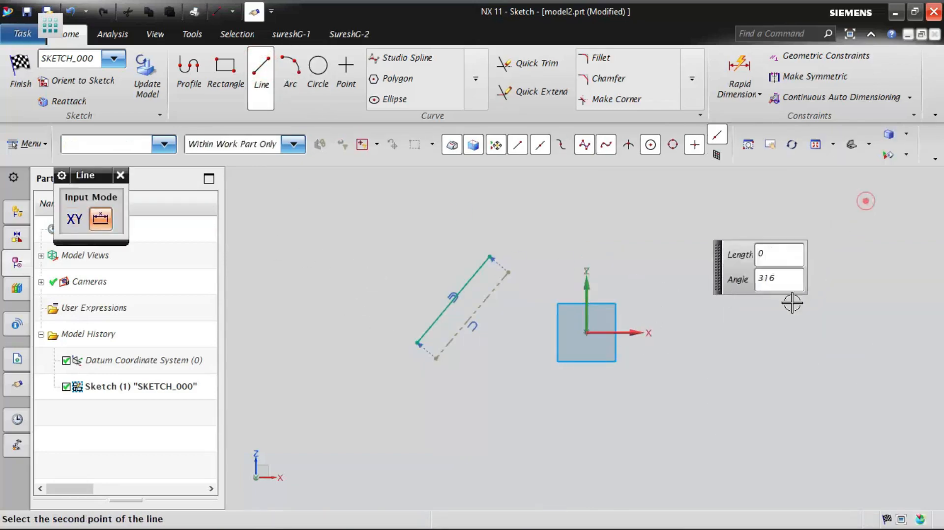
left_click(702, 395)
key("Escape")
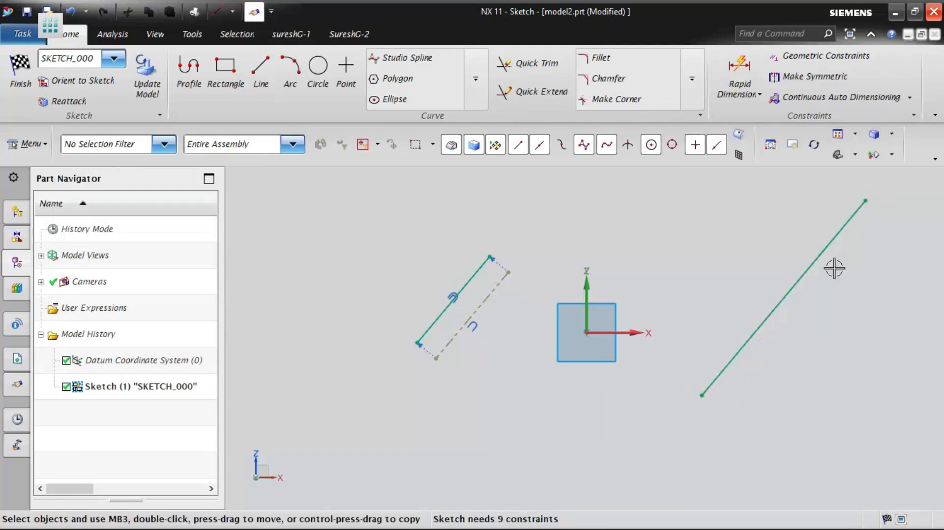
Step: Offset the new slanted line 25 mm toward its upper-left side, with Convert Input Curves to Reference turned off
left_click(477, 83)
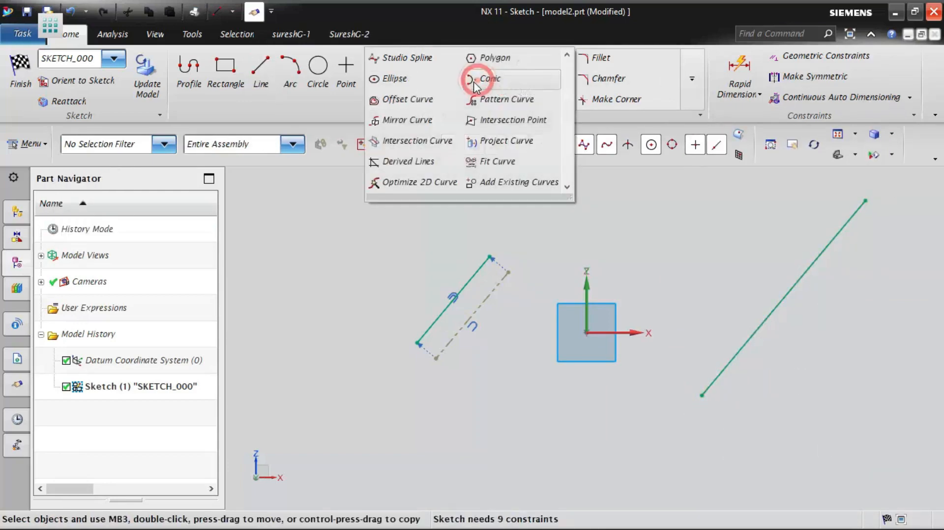
left_click(417, 96)
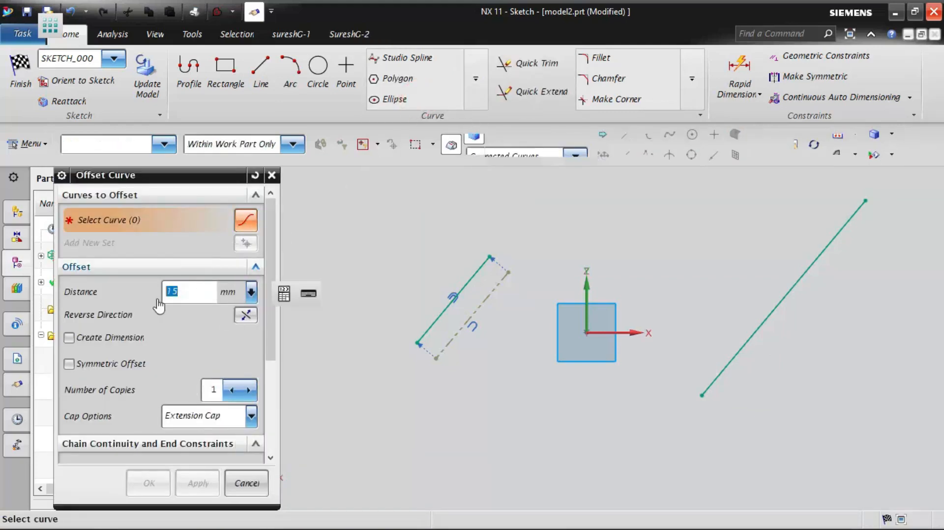
scroll(211, 343, "down", 5)
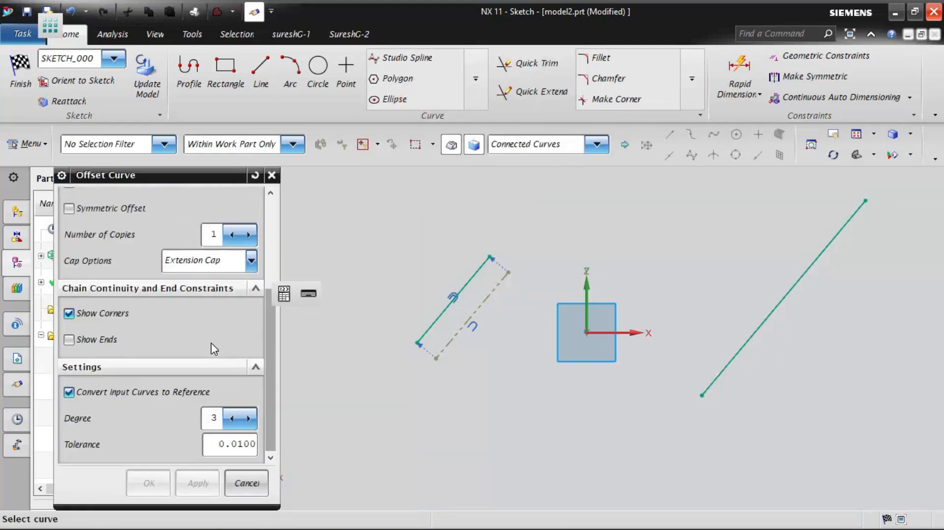
left_click(71, 394)
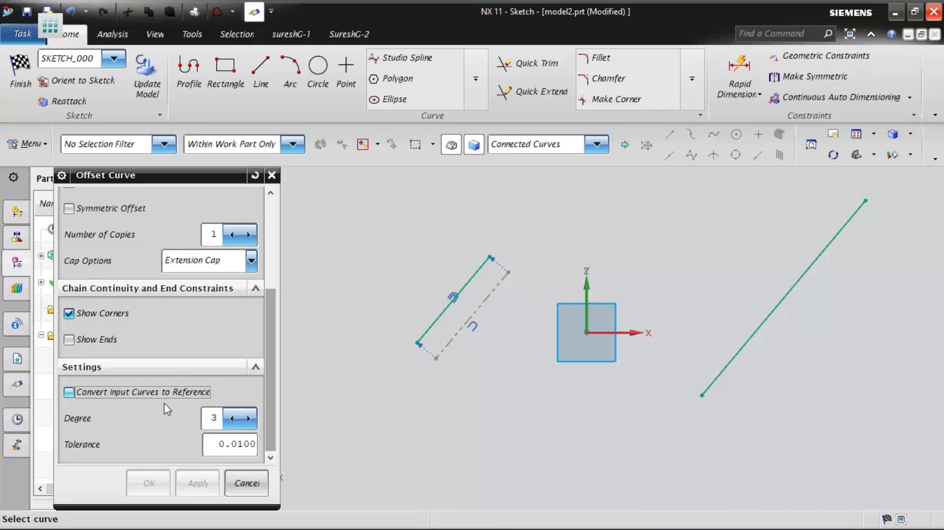
scroll(161, 405, "up", 5)
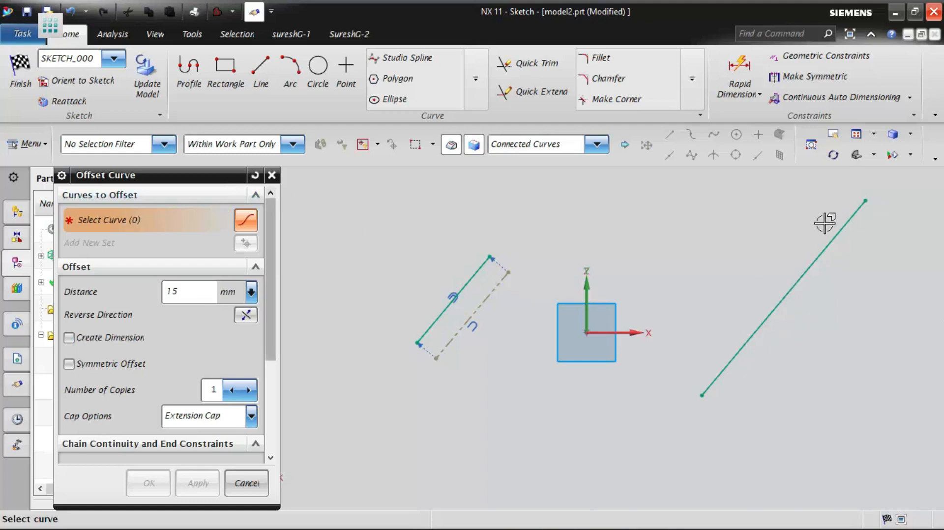
left_click(836, 238)
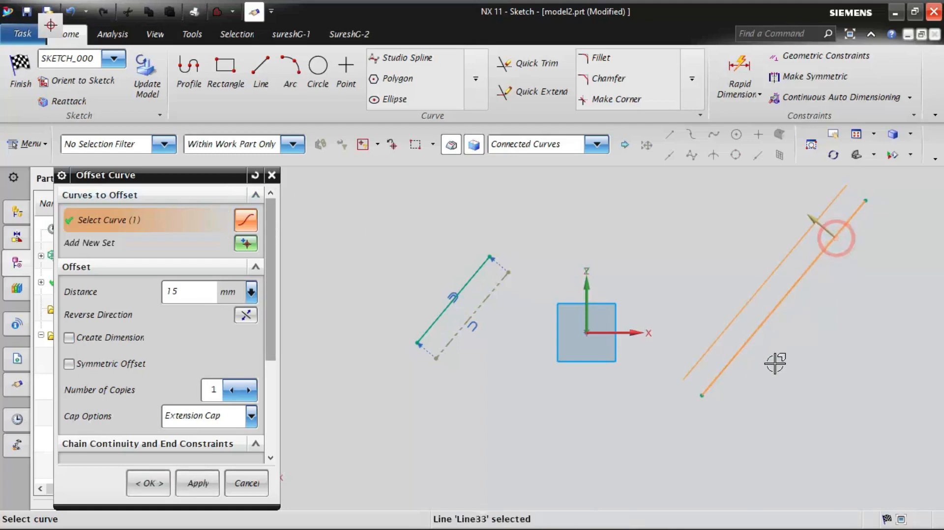
double_click(205, 293)
type("25")
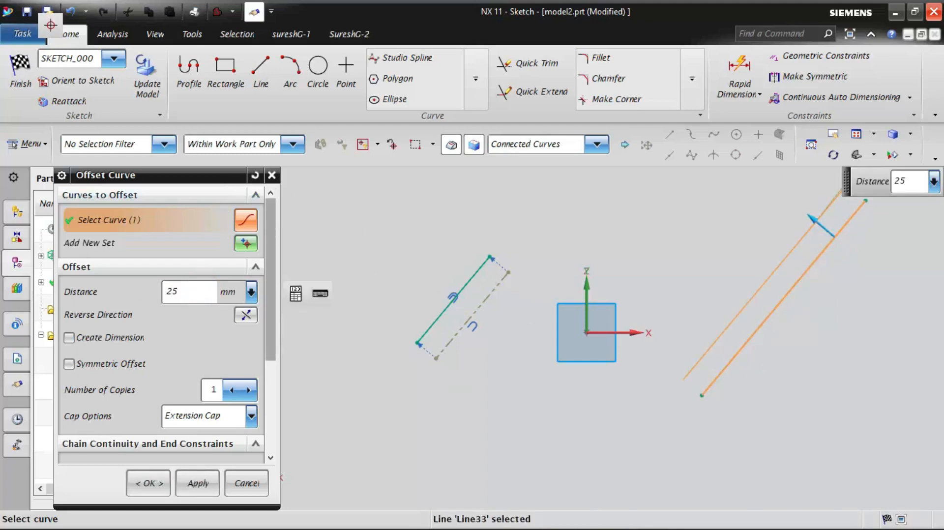
key("Return")
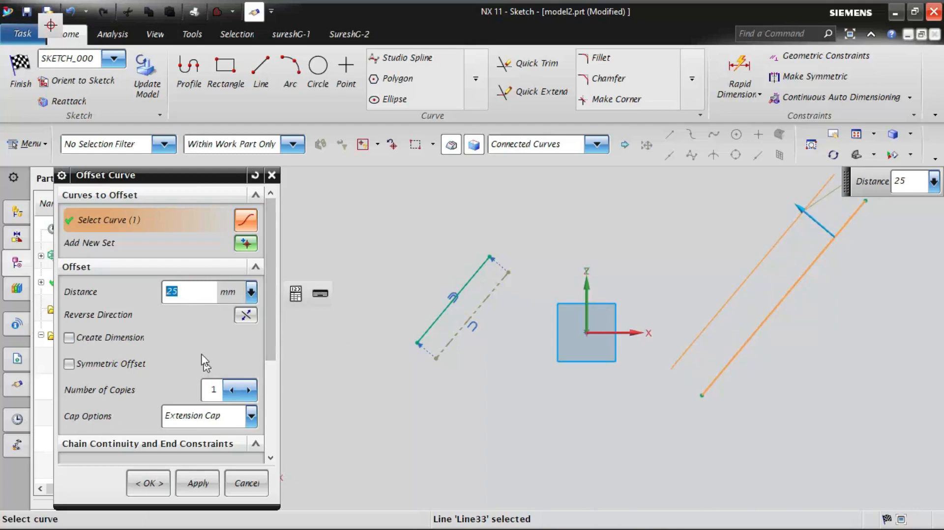
left_click(197, 484)
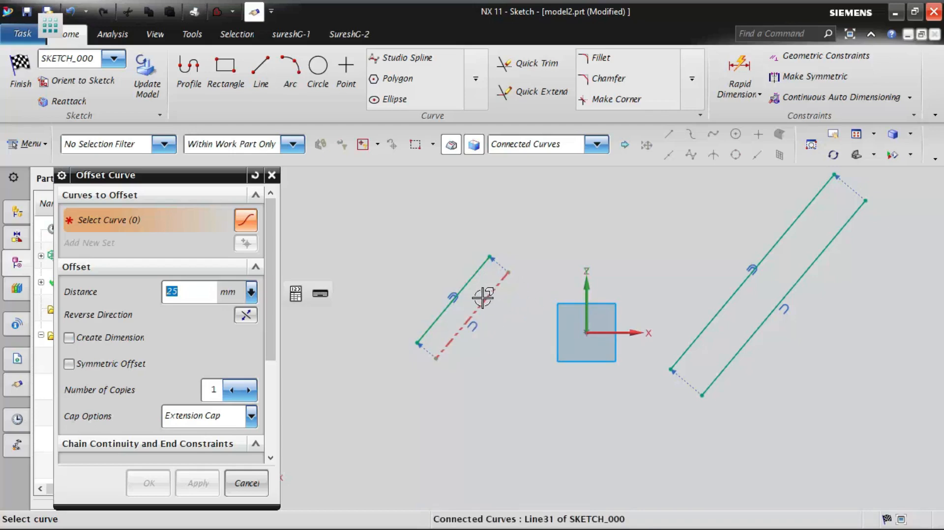
scroll(270, 334, "down", 3)
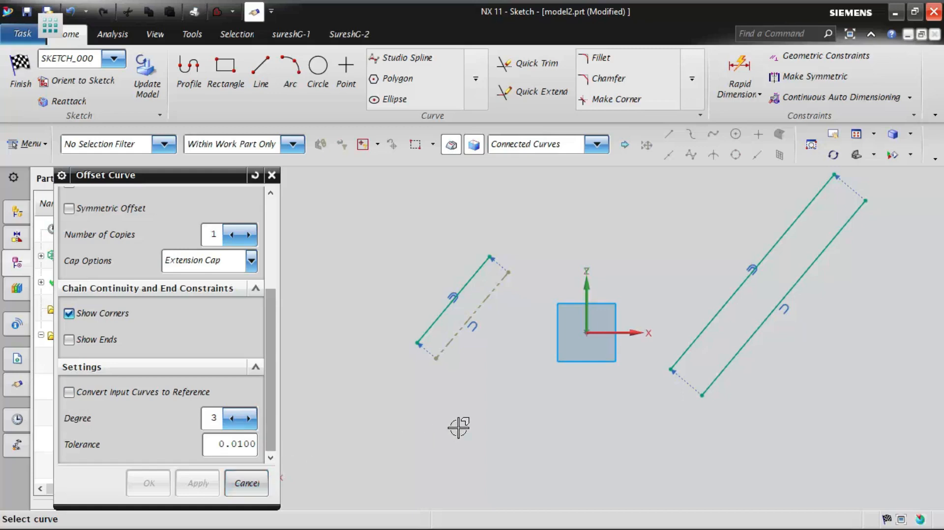
left_click(246, 483)
Step: Delete both slanted lines together with their offset copies from the sketch
left_click_drag(520, 378, 359, 212)
left_click_drag(857, 309, 733, 198)
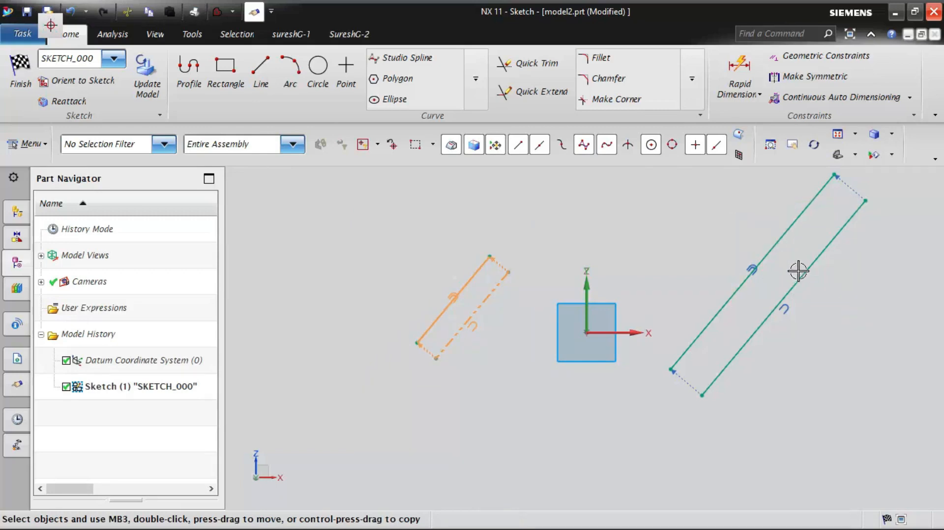
left_click(799, 272)
left_click(782, 238)
key("Delete")
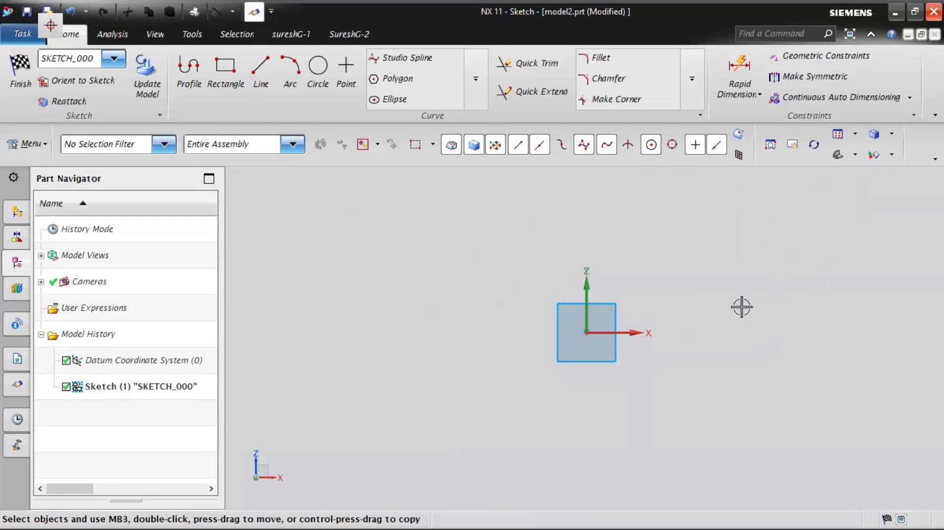
Step: Draw a horizontal line to the left of the coordinate system, ending just short of it
left_click(261, 68)
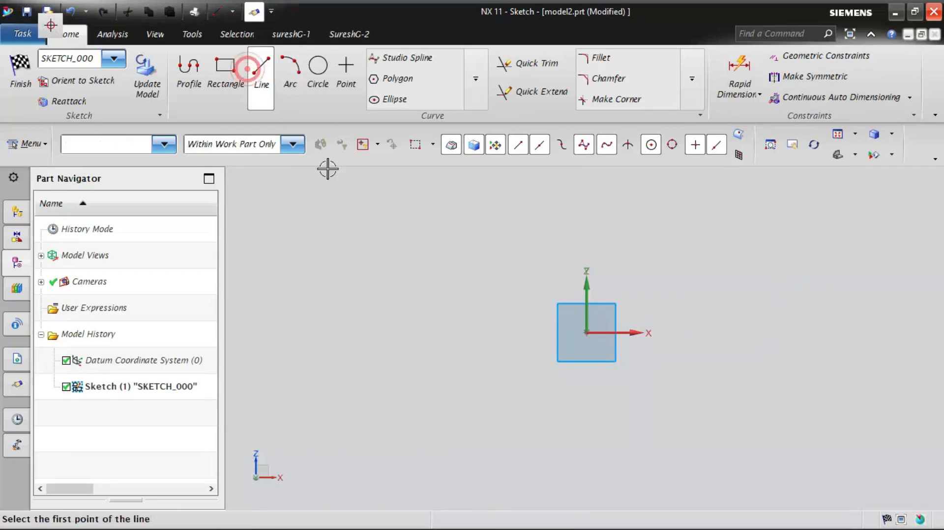
left_click(315, 326)
left_click(519, 326)
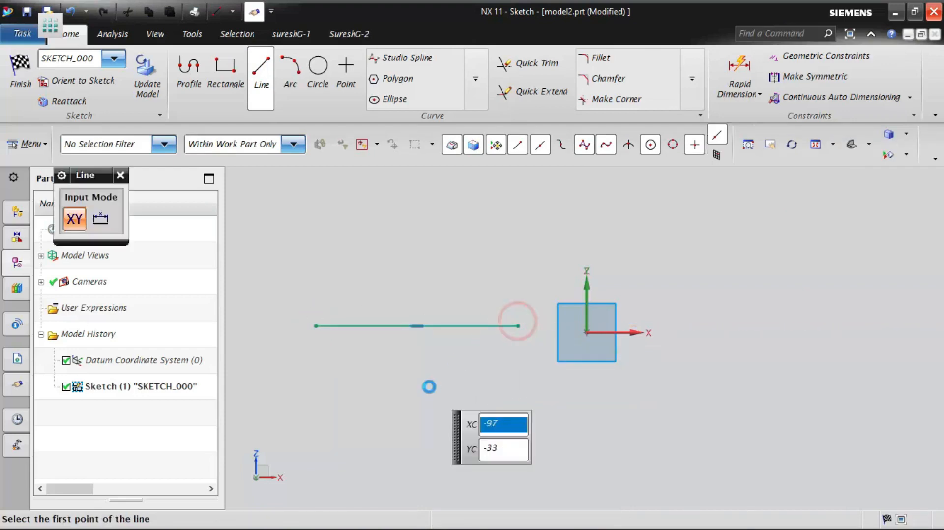
key("Escape")
Step: Set up a 25 mm Offset Curve of the horizontal line and reverse its direction so the copy lies above
left_click(475, 79)
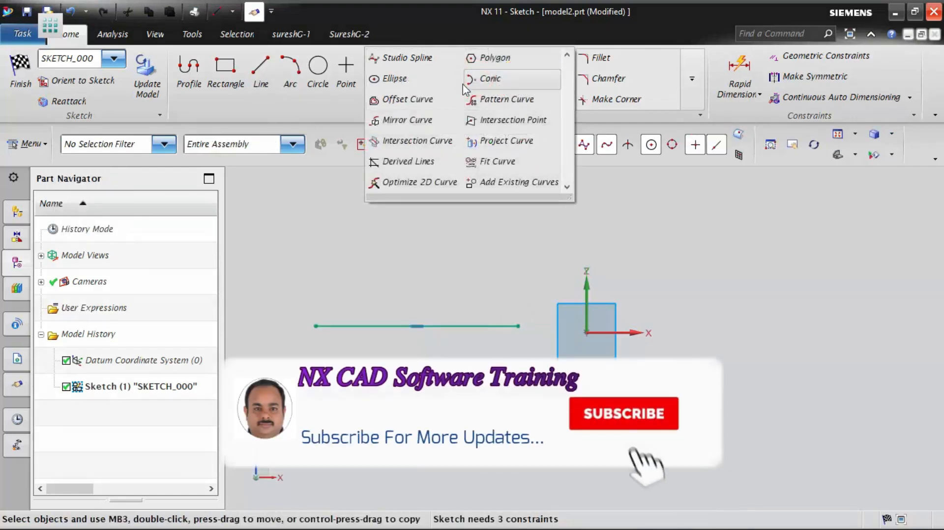
left_click(404, 99)
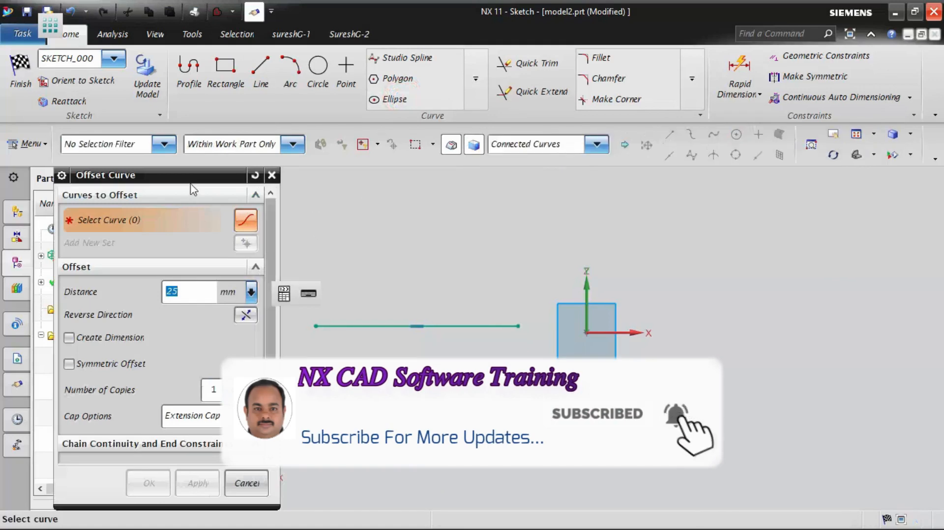
left_click_drag(191, 176, 158, 122)
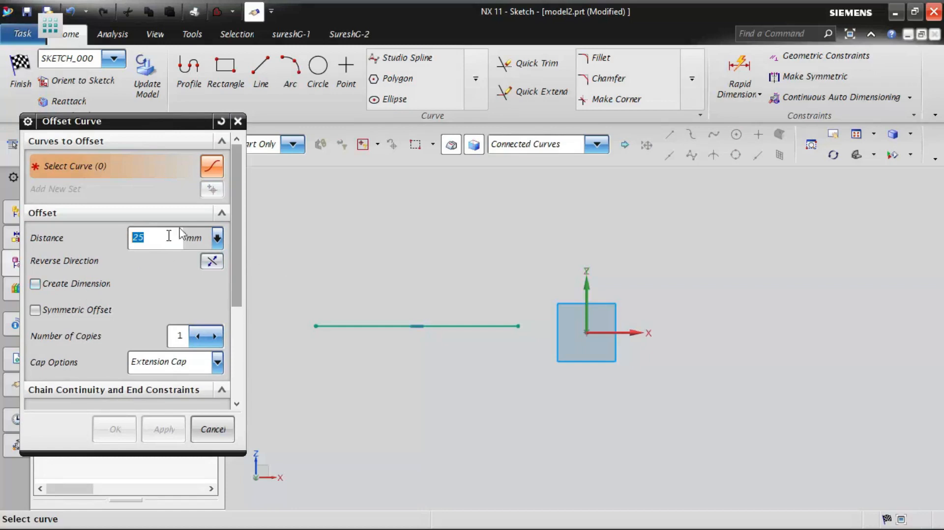
left_click(459, 326)
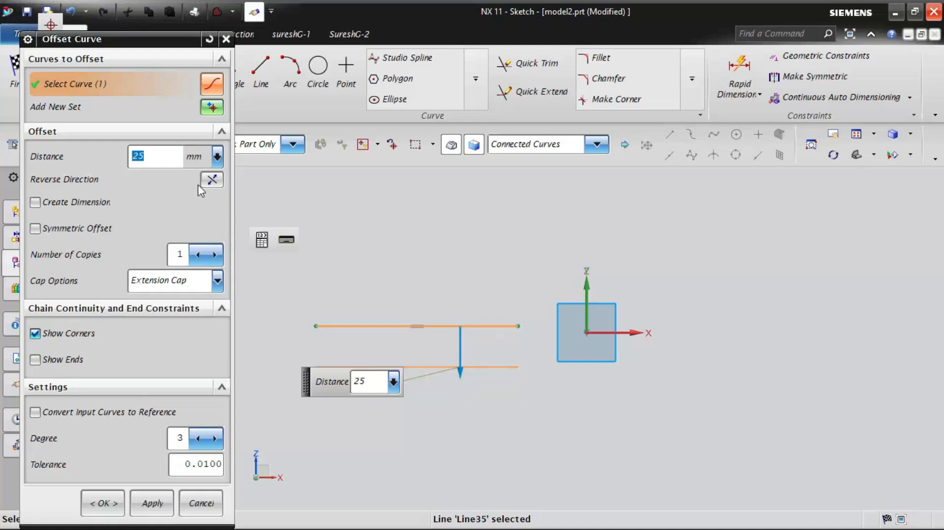
left_click(212, 180)
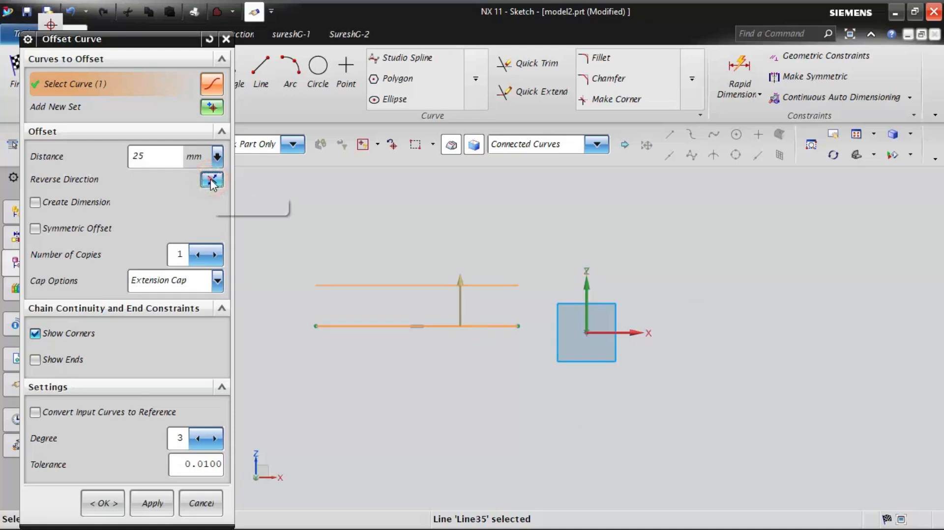
left_click(212, 180)
left_click(212, 180)
left_click(212, 180)
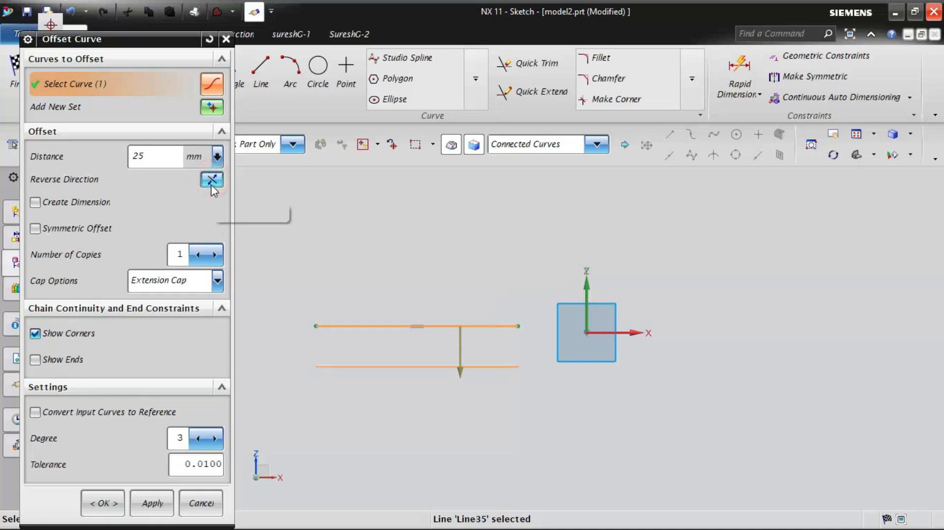
left_click(212, 180)
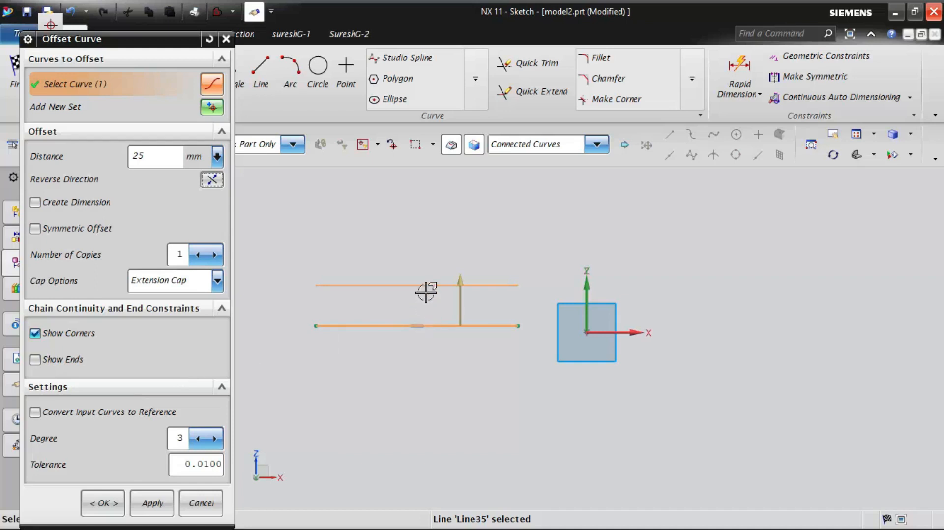
Step: Turn on Create Dimension and create the 25 mm offset copy above the horizontal line
double_click(146, 153)
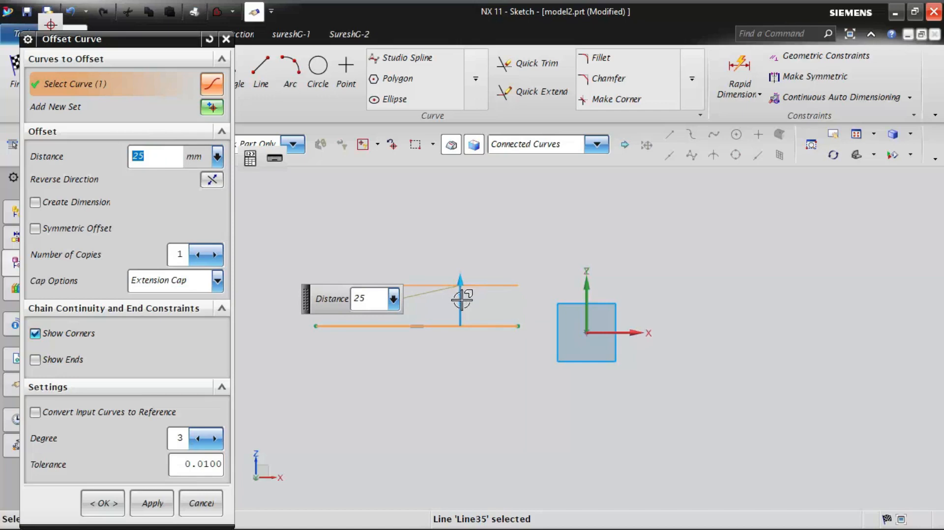
left_click(35, 203)
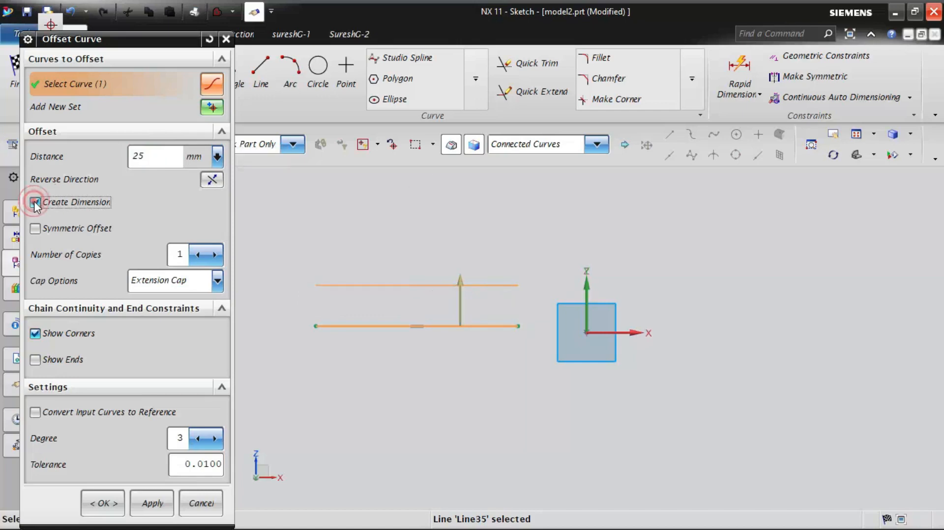
left_click(152, 503)
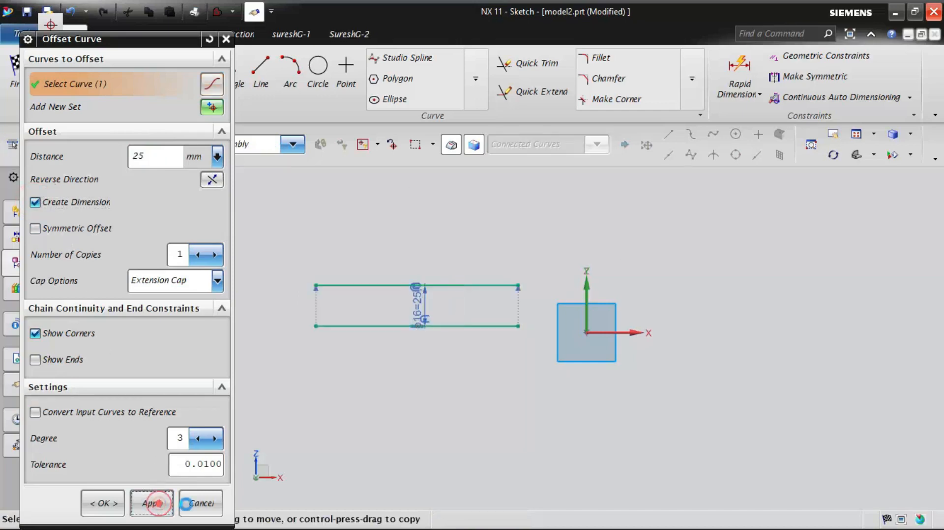
left_click(407, 304)
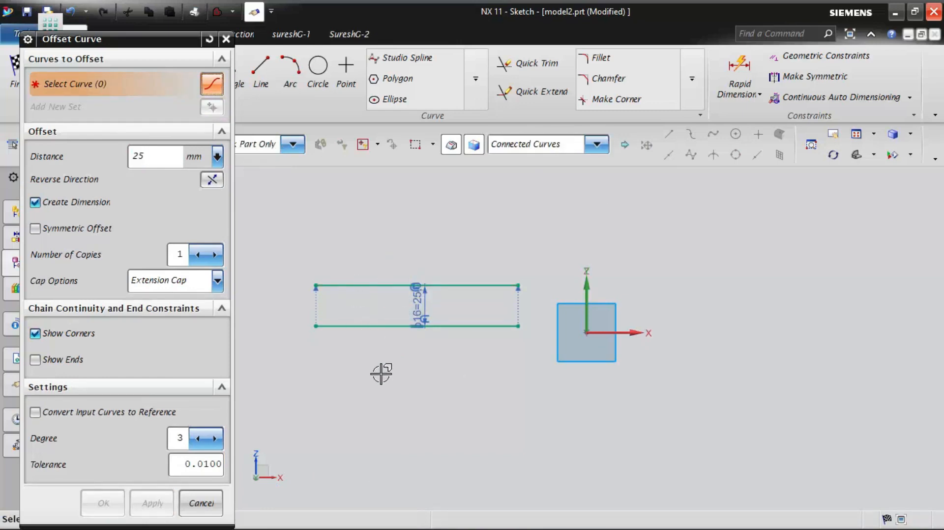
left_click(201, 503)
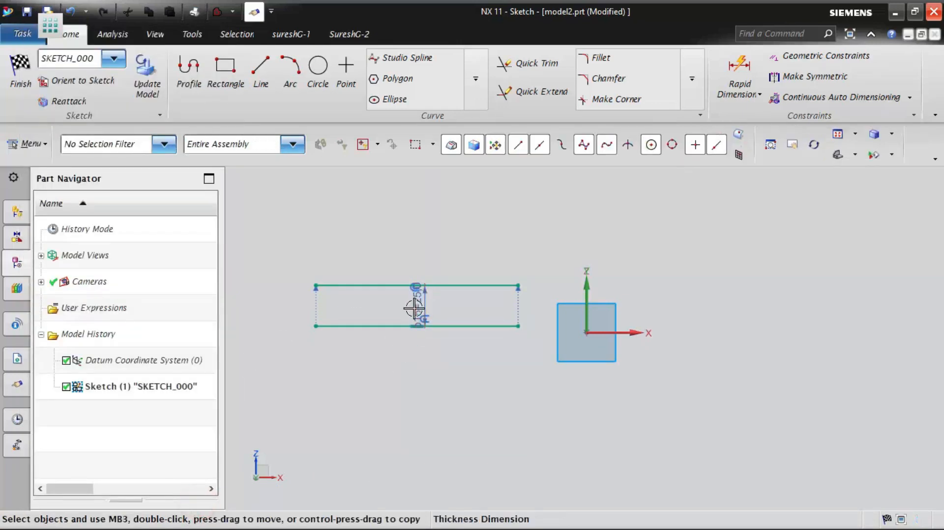
Step: Move the offset dimension text above the two lines and set the offset distance to 30 mm
left_click_drag(415, 307, 360, 251)
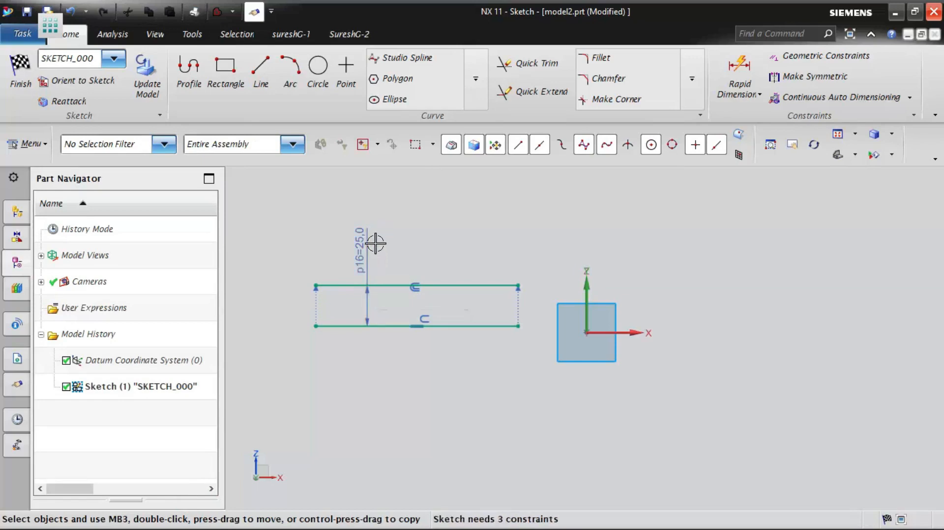
double_click(359, 239)
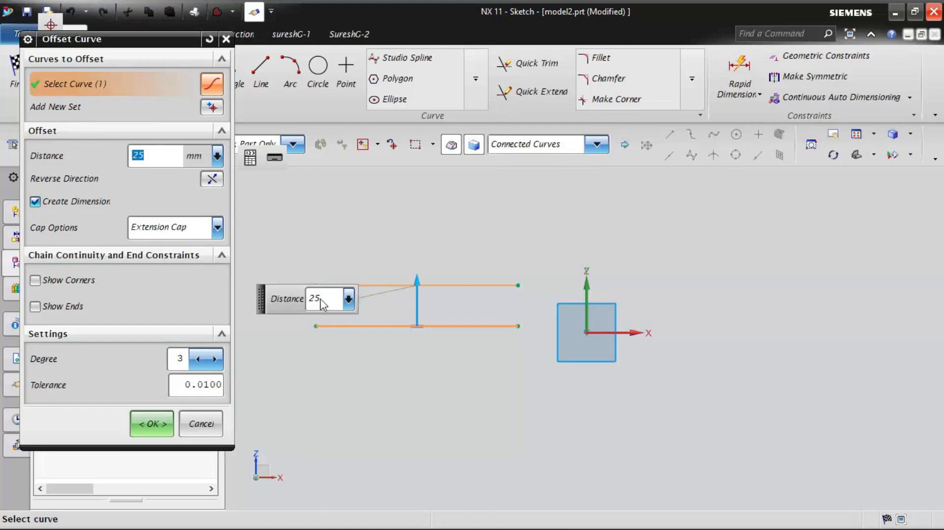
left_click(323, 304)
type("30")
key("Return")
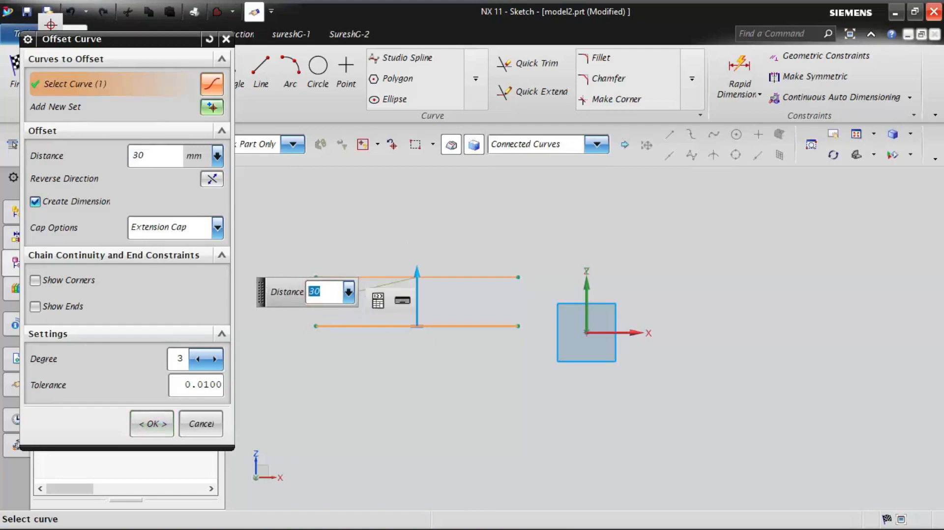
middle_click(459, 405)
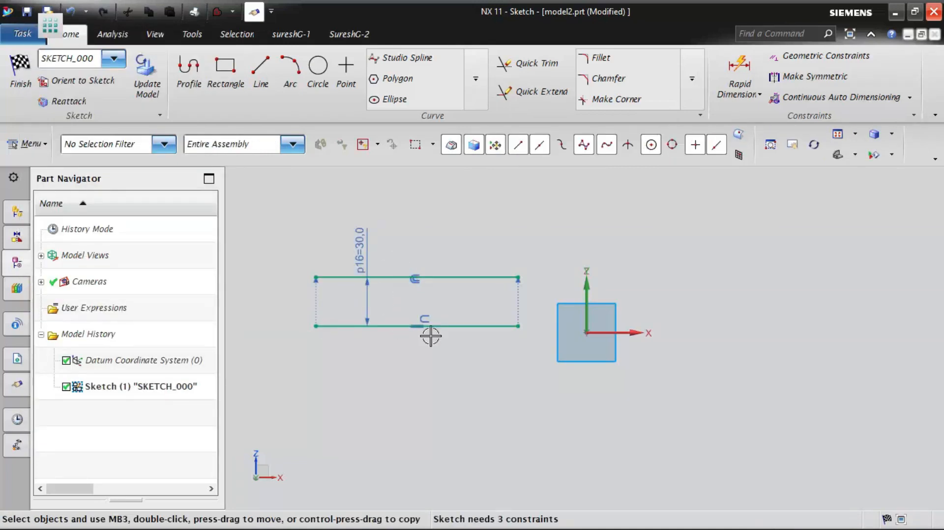
Step: Set the offset distance between the horizontal lines to 50 mm and move its dimension clear of their left ends
left_click(359, 231)
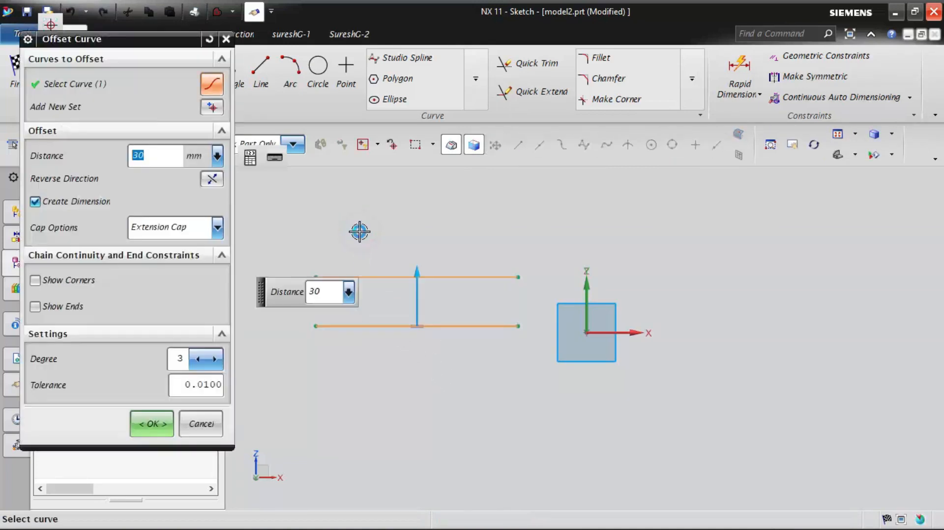
left_click(322, 300)
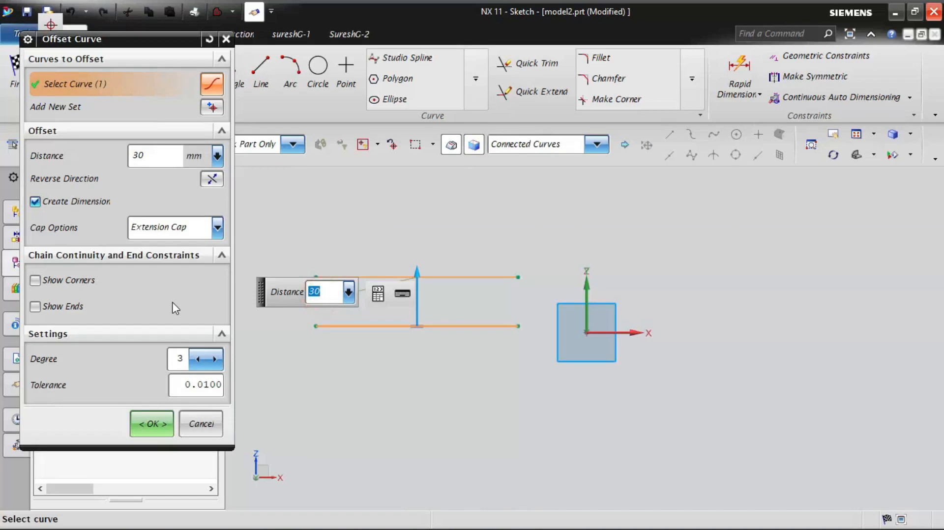
type("50")
key("Return")
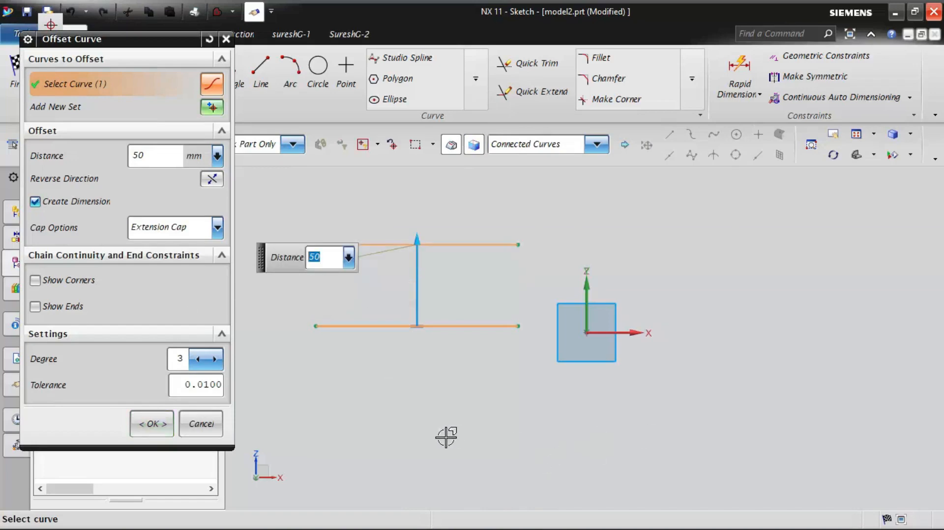
middle_click(447, 438)
middle_click(477, 417)
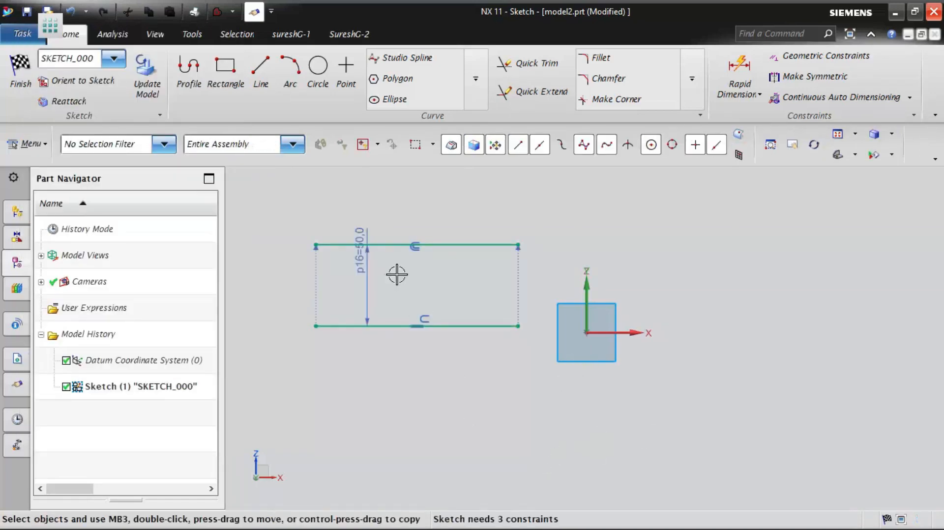
mouse_move(359, 257)
left_mouse_down()
mouse_move(301, 298)
mouse_move(350, 197)
mouse_move(276, 200)
left_mouse_up()
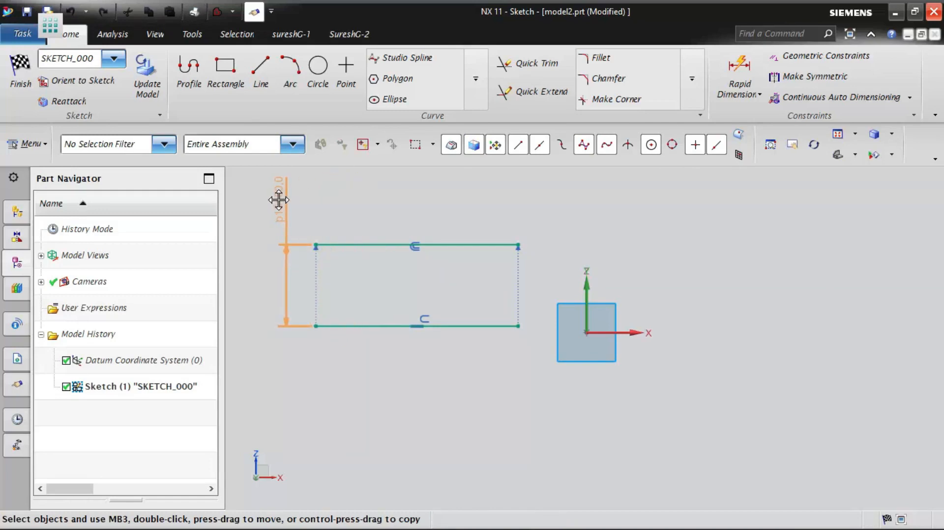
Step: Edit the horizontal line's offset and turn off Create Dimension to remove its distance dimension
scroll(483, 440, "down", 1)
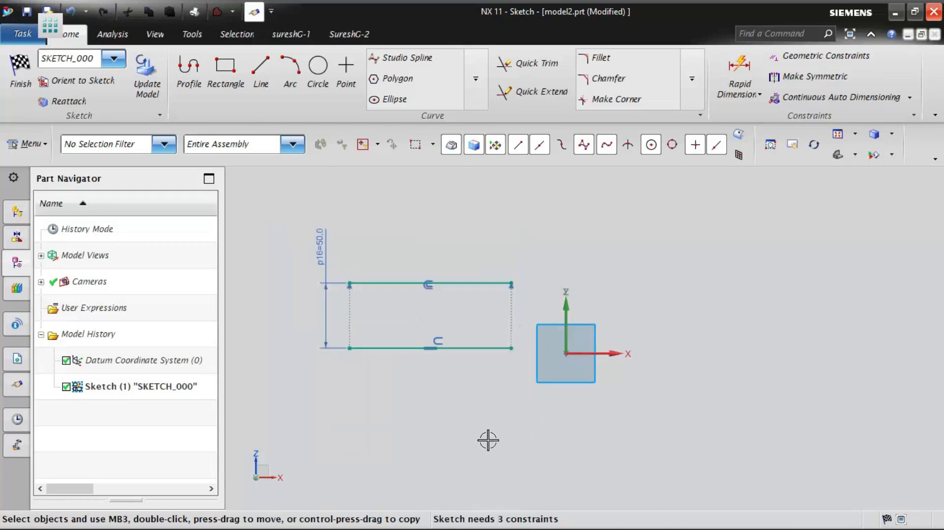
double_click(324, 255)
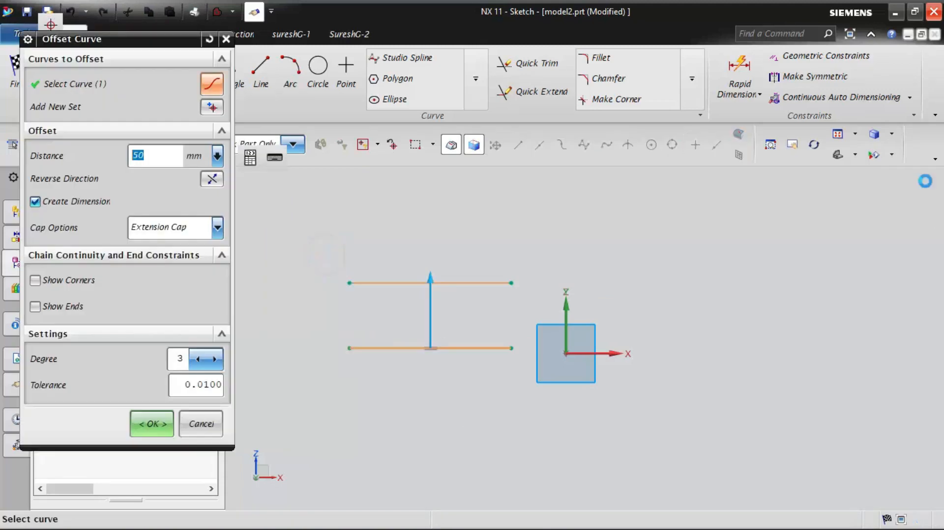
left_click(35, 202)
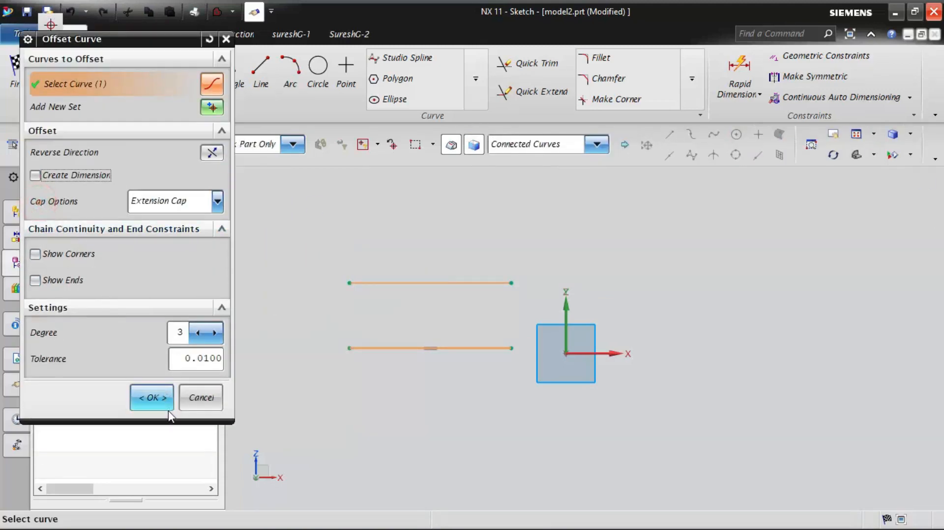
left_click(147, 396)
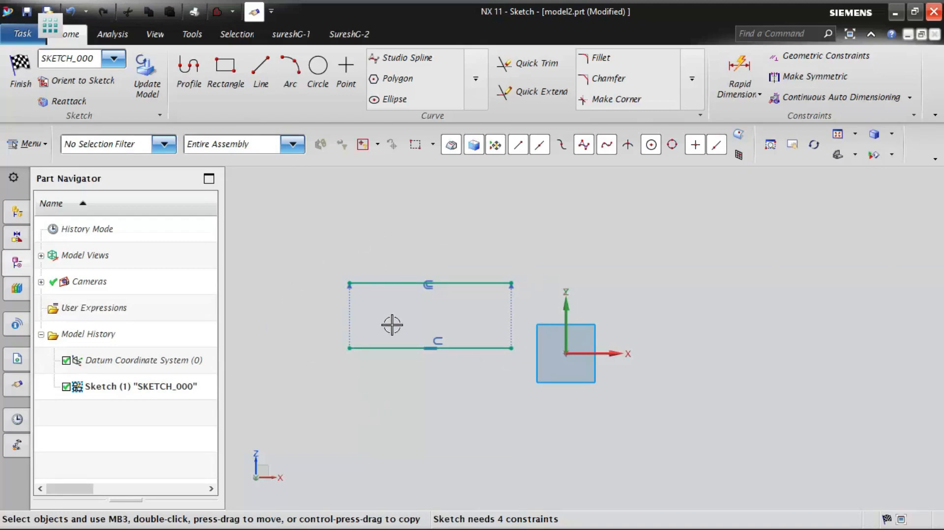
double_click(480, 283)
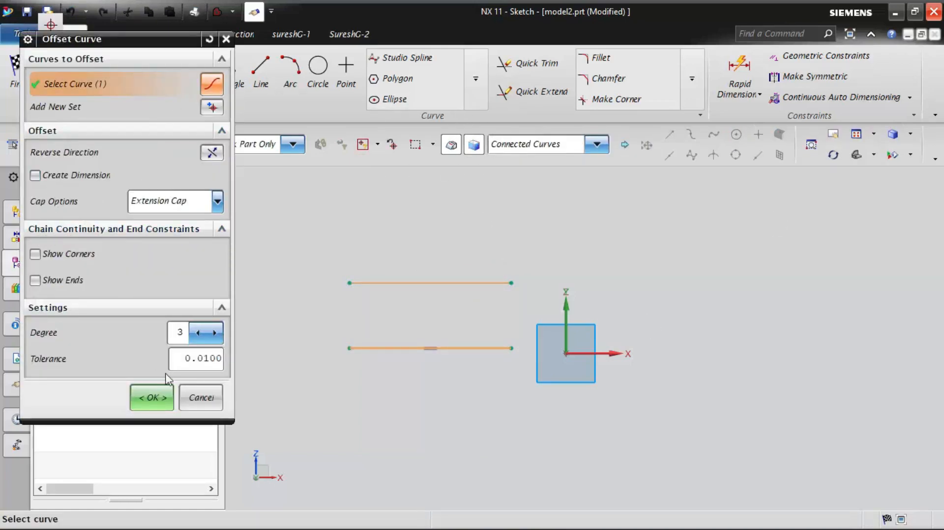
left_click(207, 403)
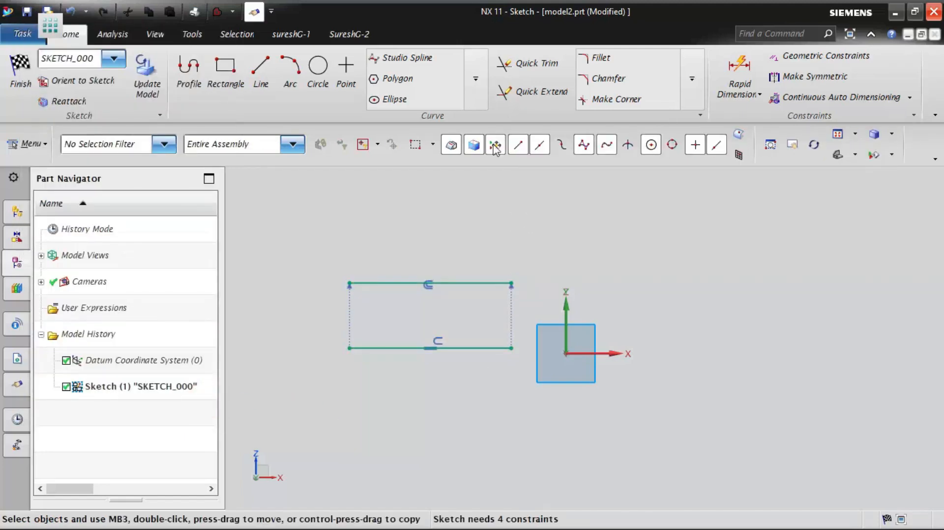
left_click(475, 82)
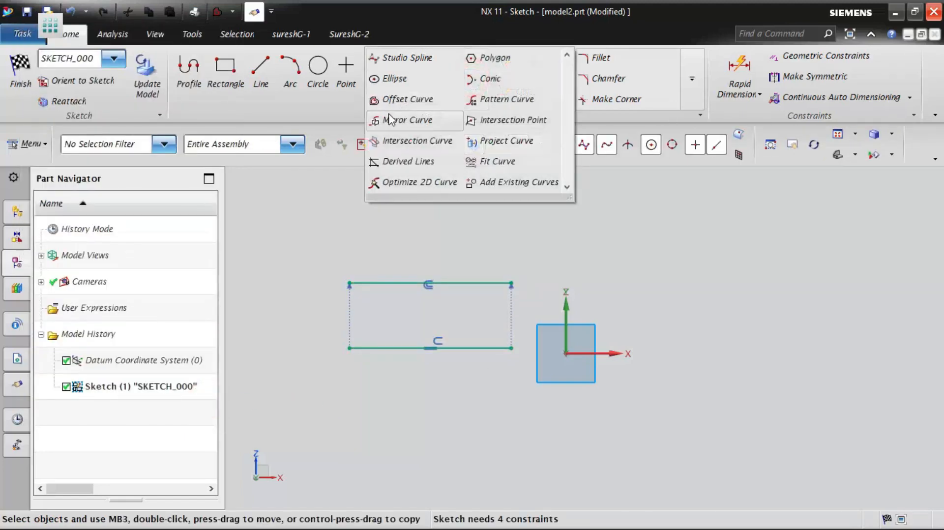
left_click(394, 96)
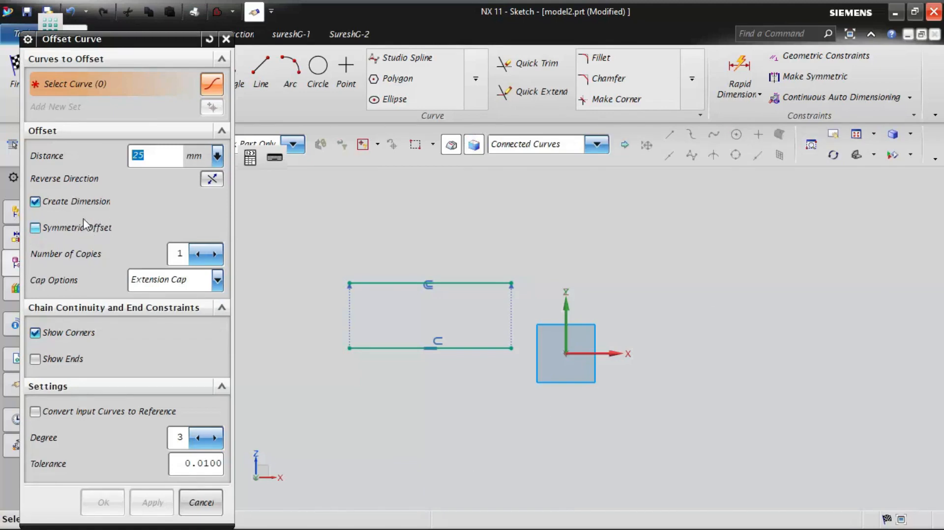
left_click(200, 503)
Step: Draw a slanted line to the right of the coordinate system, sloping down toward the lower left
left_click(260, 76)
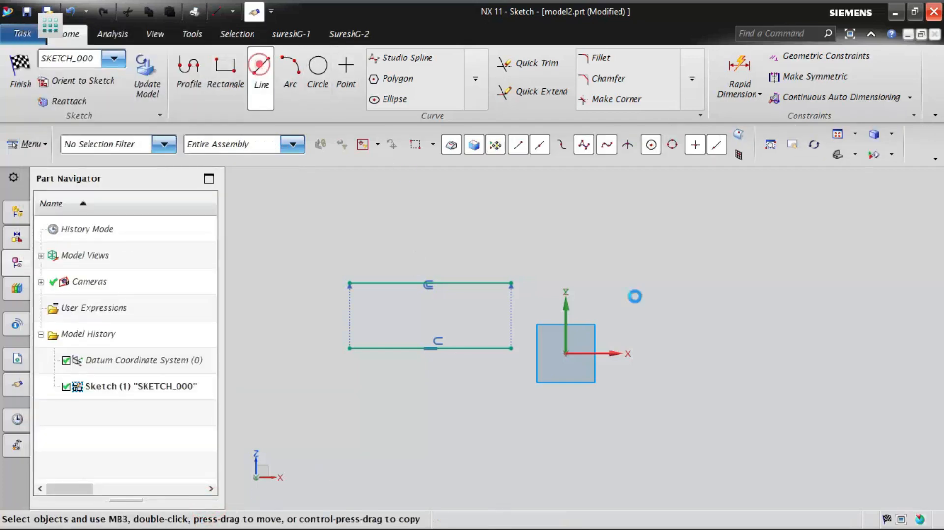
left_click(880, 217)
left_click(745, 401)
key("Escape")
scroll(560, 314, "down", 3)
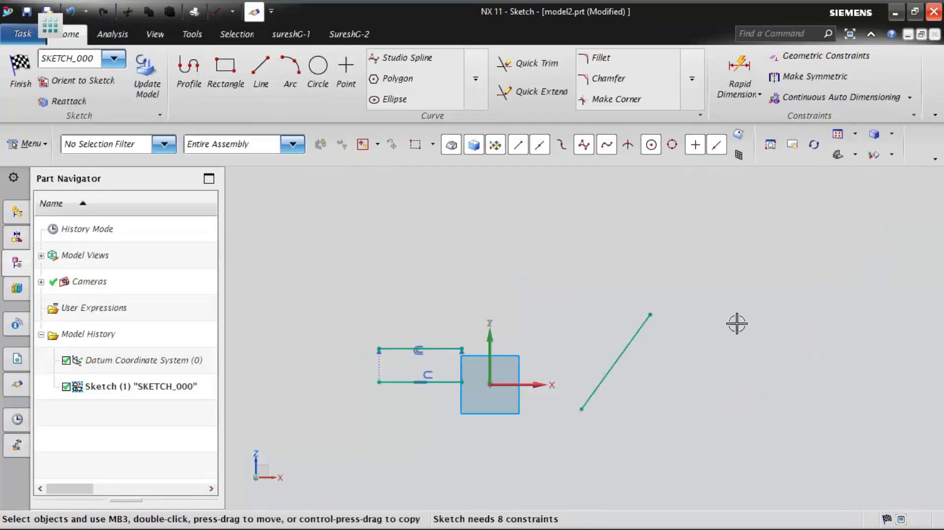
scroll(738, 323, "up", 3)
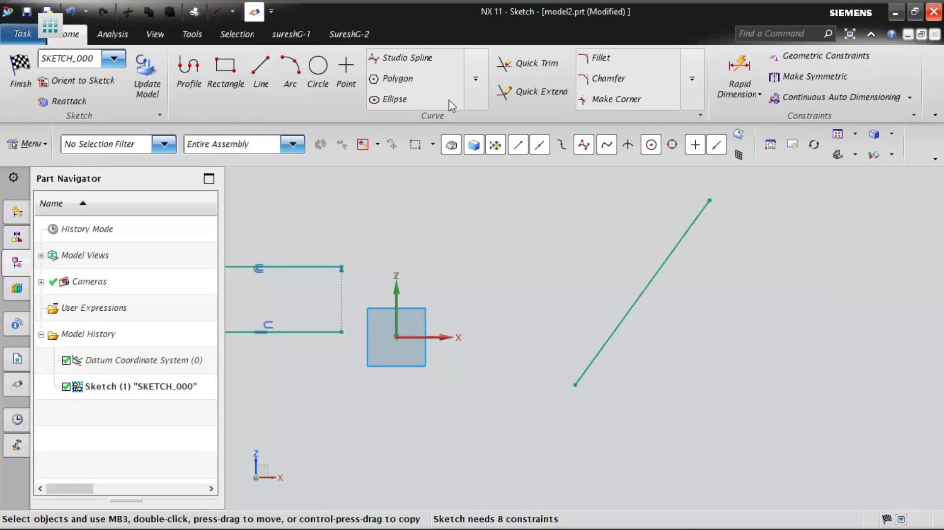
Step: Offset the slanted line 25 mm symmetrically to both sides with Symmetric Offset and Create Dimension turned on
left_click(476, 79)
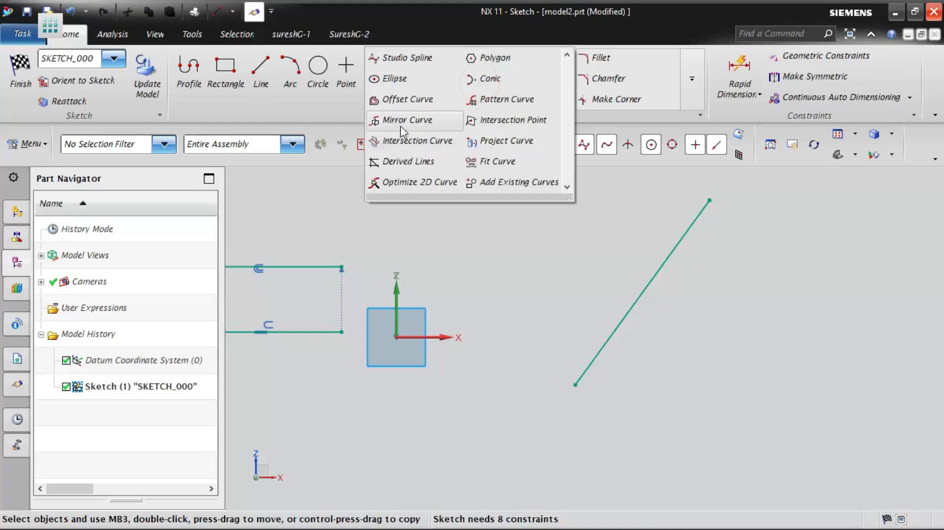
left_click(400, 100)
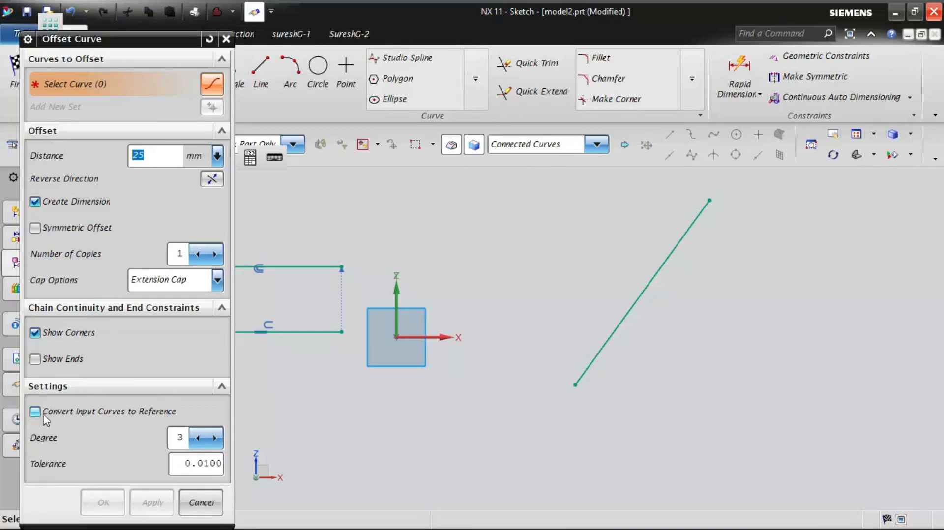
left_click(57, 229)
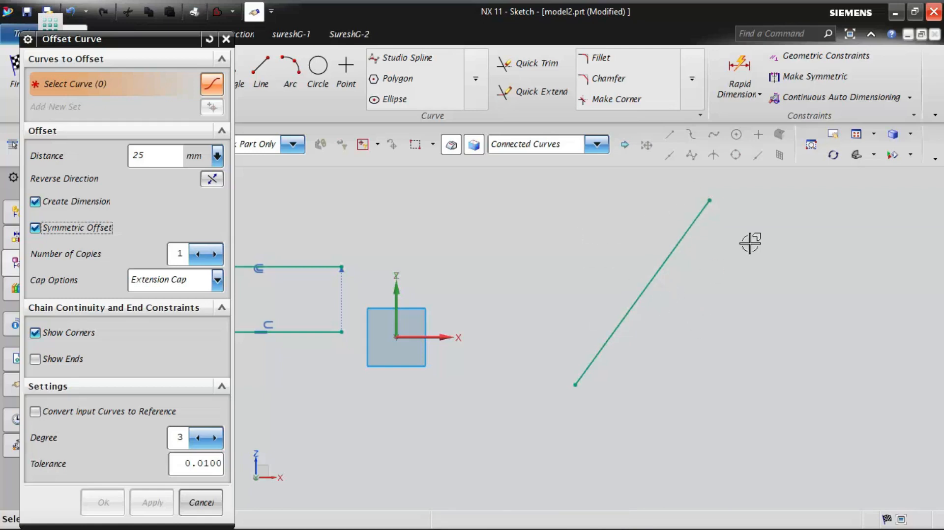
left_click(646, 284)
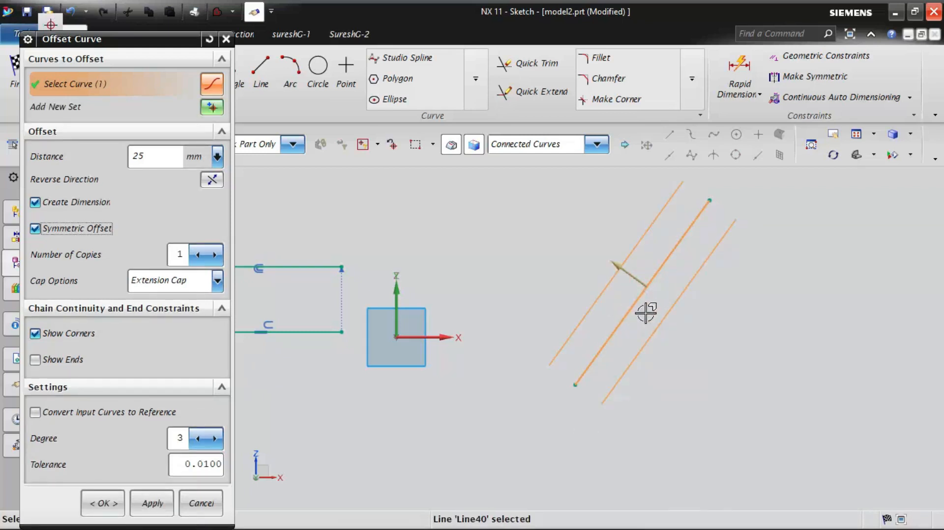
left_click(153, 503)
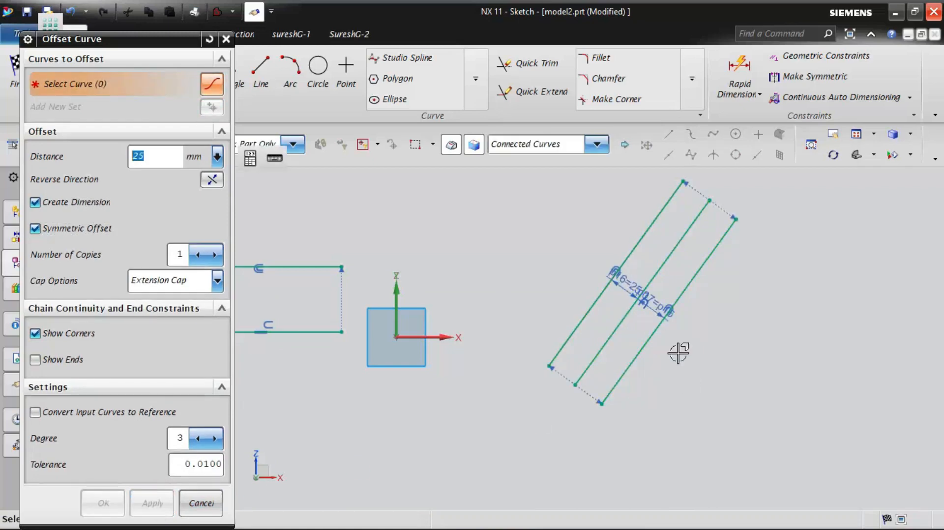
left_click(211, 507)
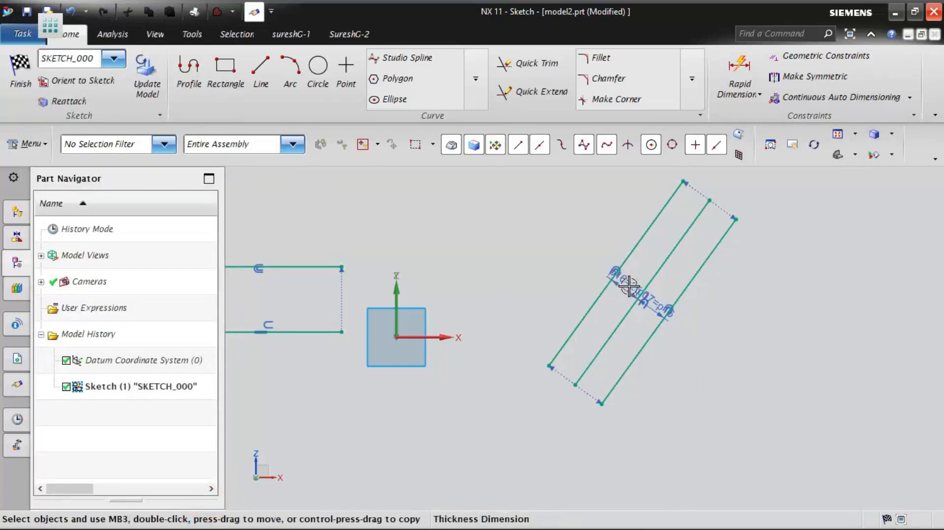
Step: Move the two offset dimensions clear of the slanted lines on either side and set the symmetric offset distance to 35 mm
left_click_drag(634, 291, 550, 251)
mouse_move(654, 305)
left_mouse_down()
mouse_move(687, 356)
mouse_move(695, 348)
left_mouse_up()
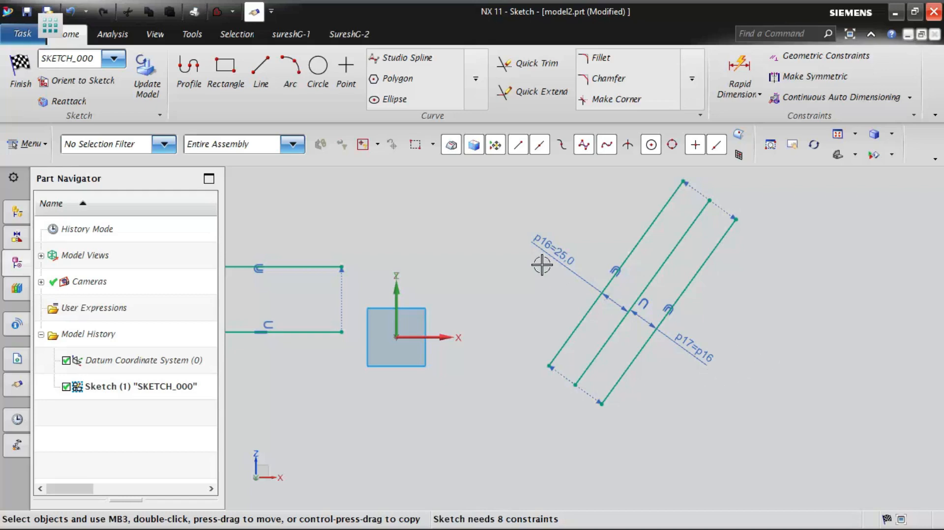
left_click(565, 251)
key("Delete")
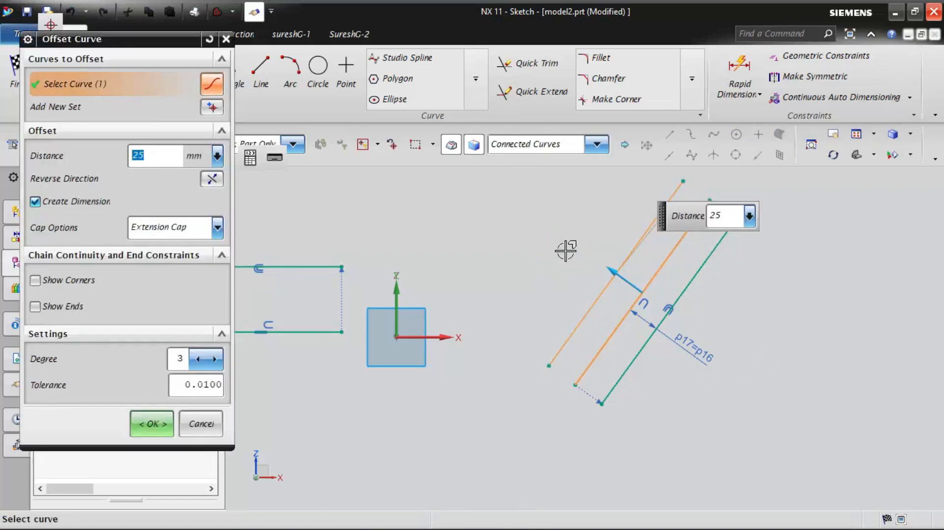
type("3")
key("Return")
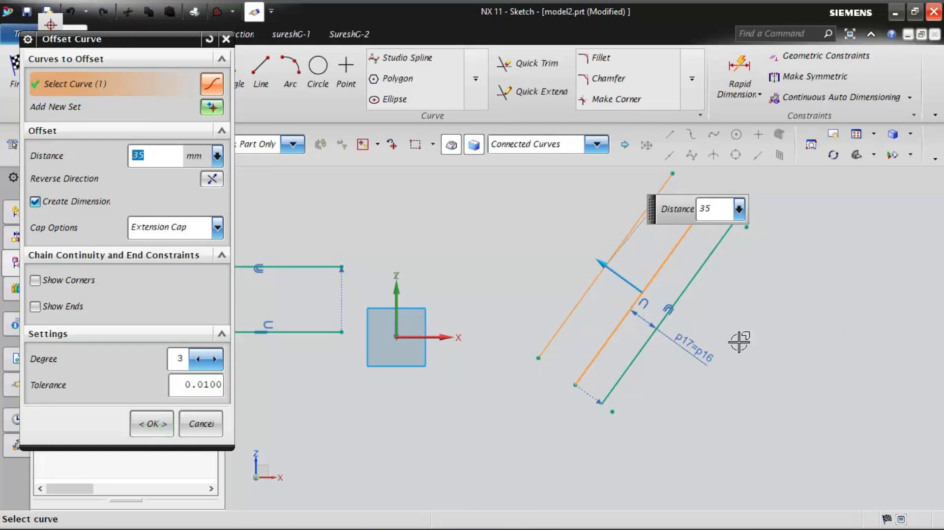
left_click(158, 425)
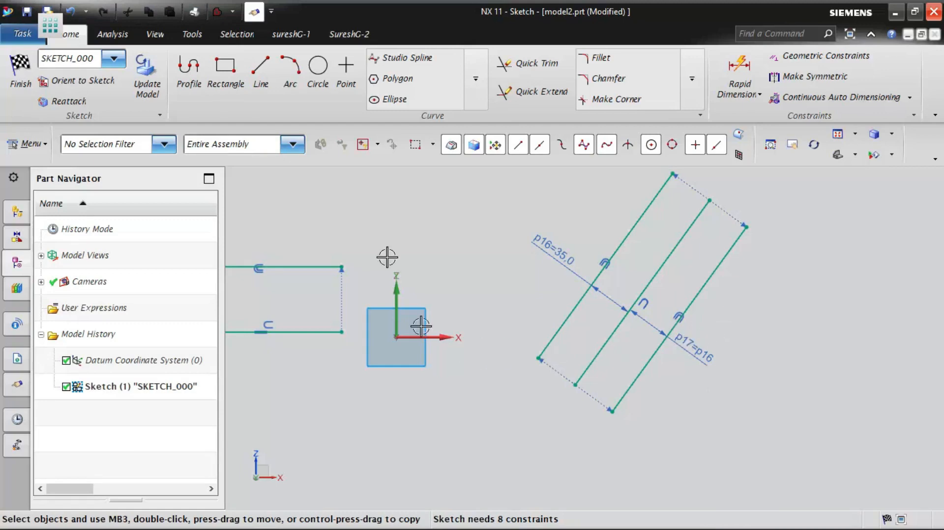
Step: Sketch a closed, irregular five-sided profile to the right of the slanted lines, with its upper-left side about 250 mm long
left_click(233, 61)
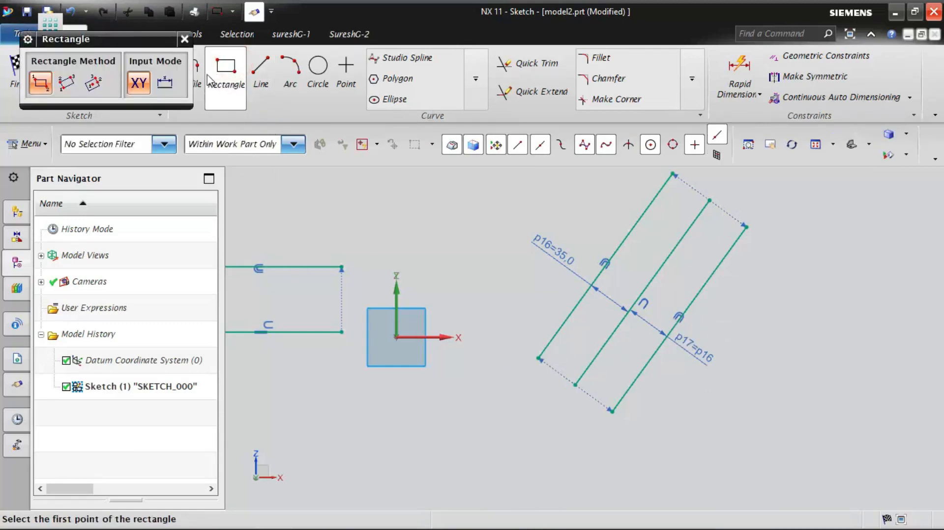
key("Escape")
left_click(189, 78)
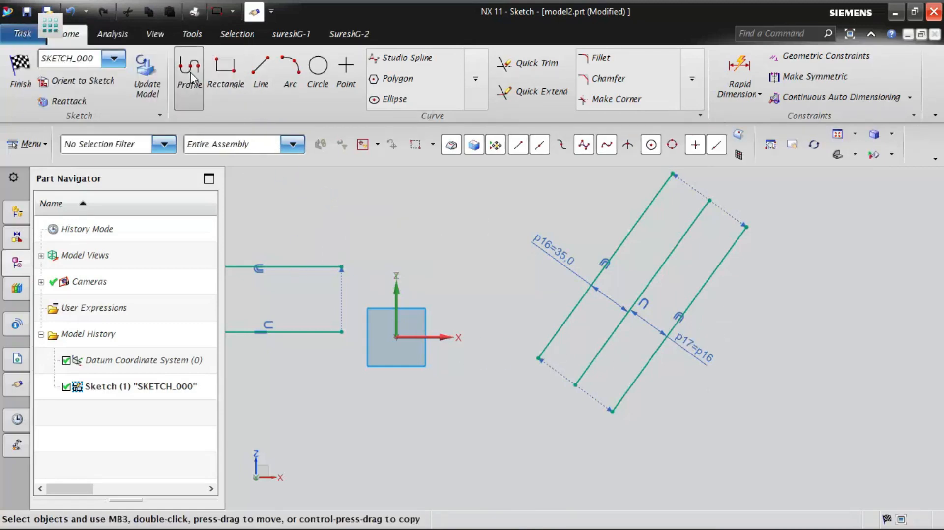
scroll(262, 321, "down", 4)
left_click(633, 220)
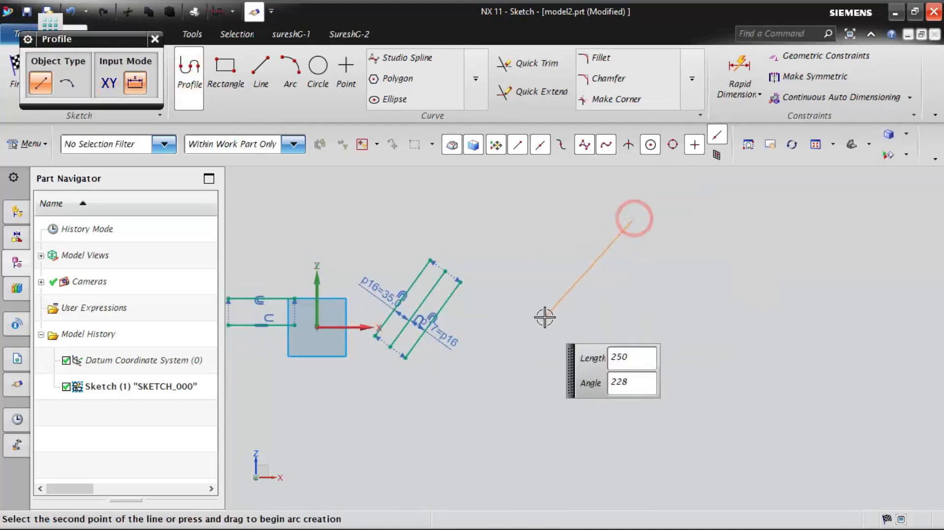
left_click(547, 315)
left_click(672, 356)
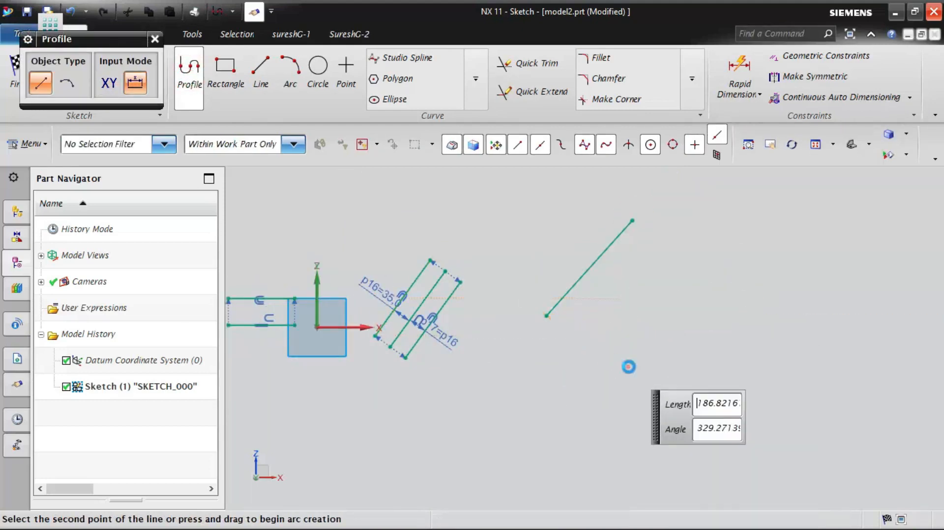
left_click(633, 366)
left_click(633, 219)
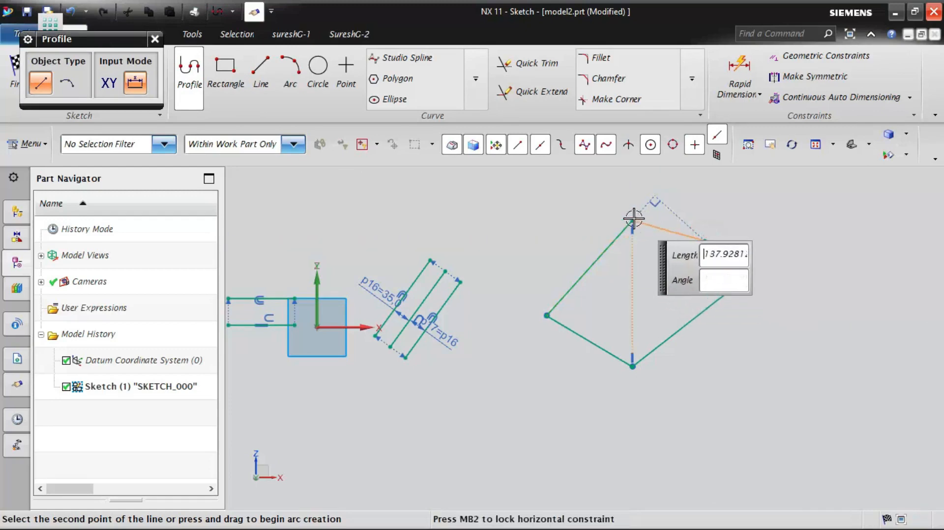
key("Escape")
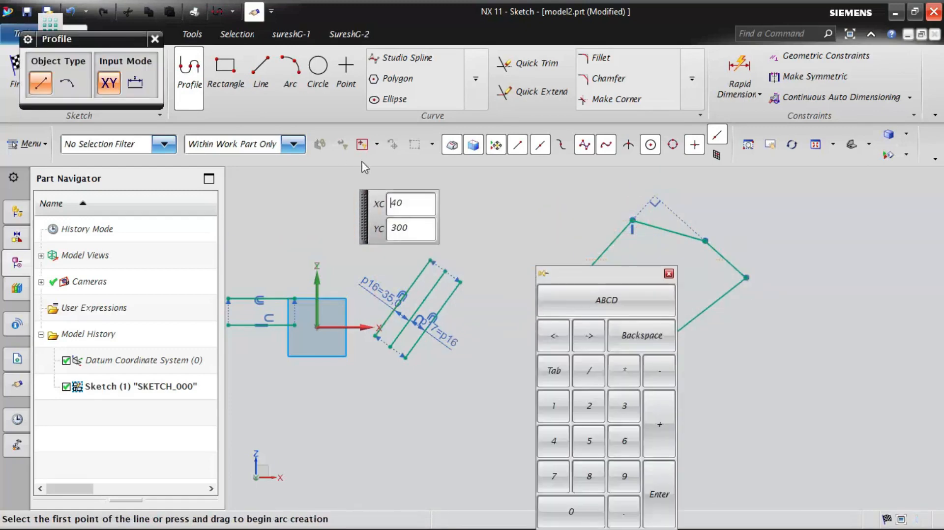
left_click(155, 39)
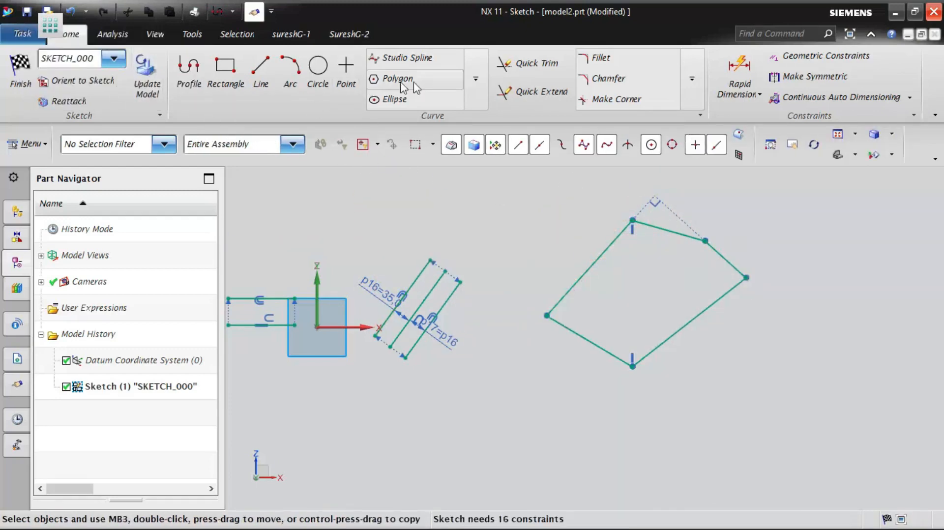
left_click(476, 79)
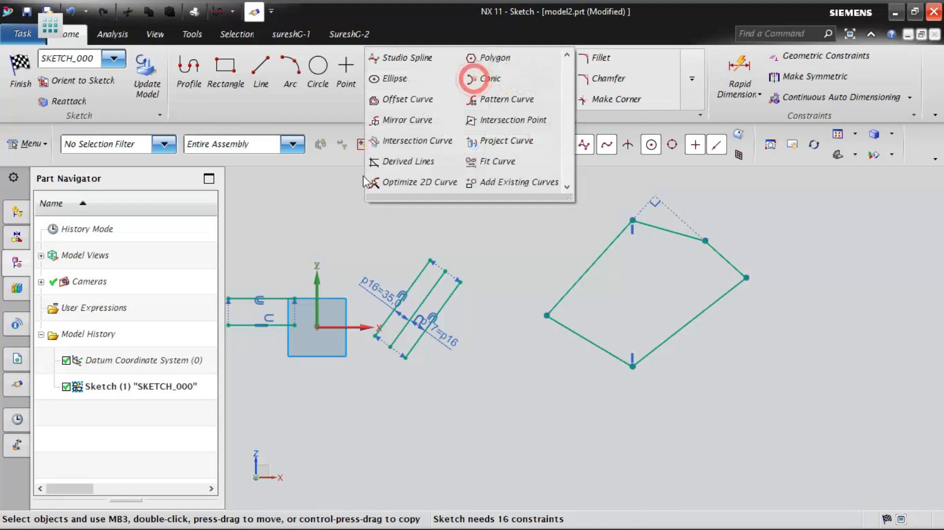
left_click(407, 100)
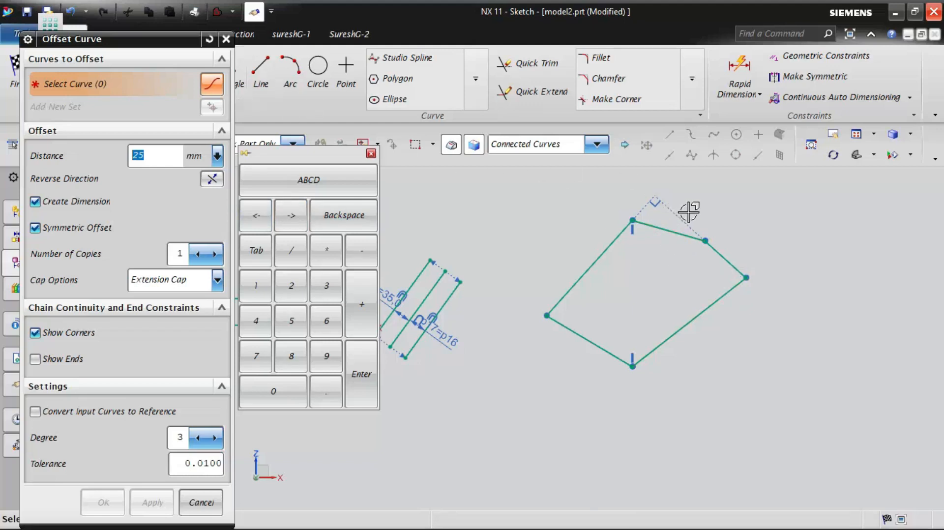
left_click(371, 156)
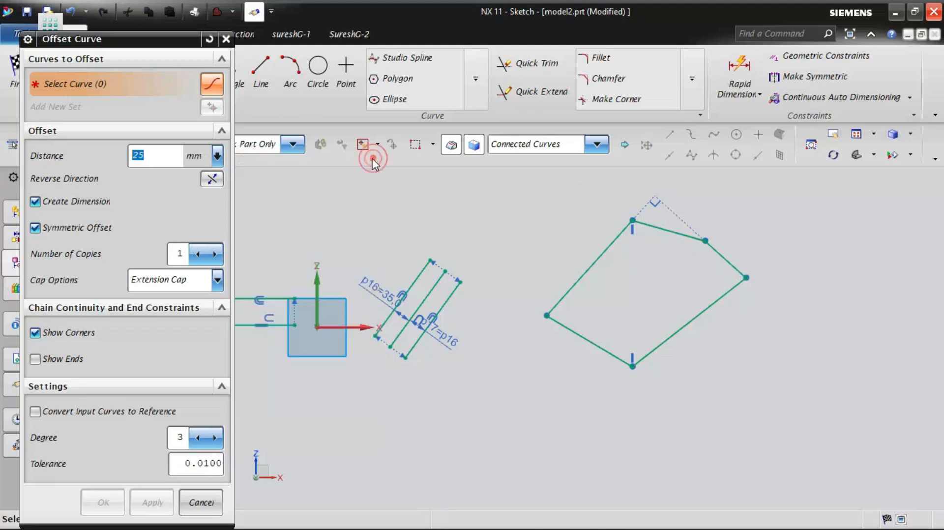
left_click(658, 227)
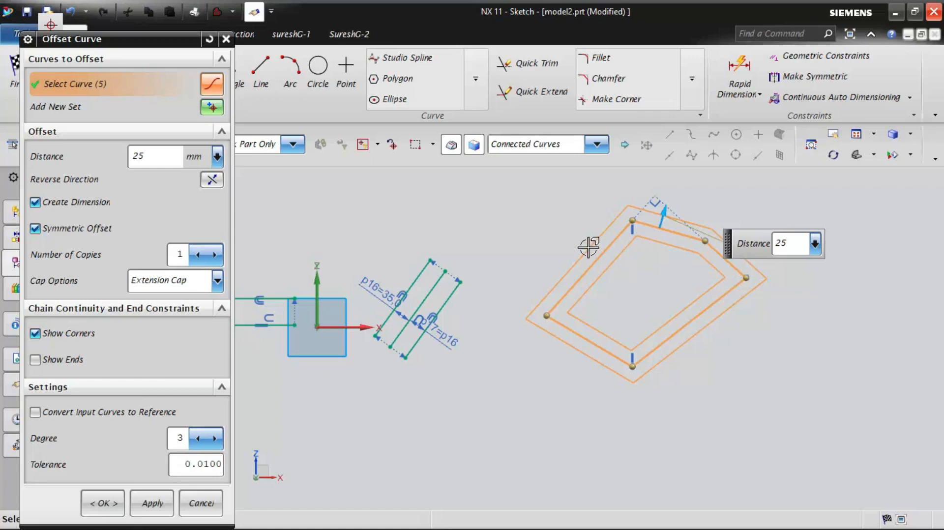
key("Escape")
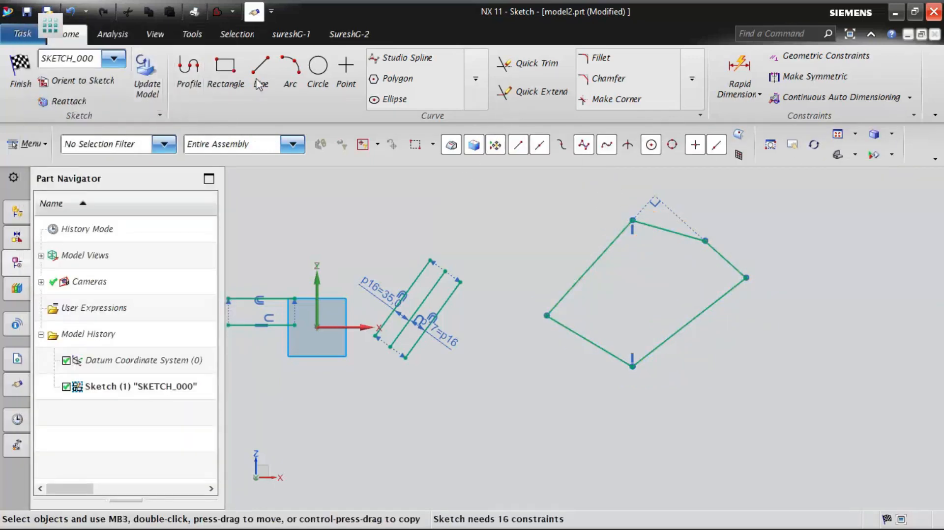
left_click(475, 80)
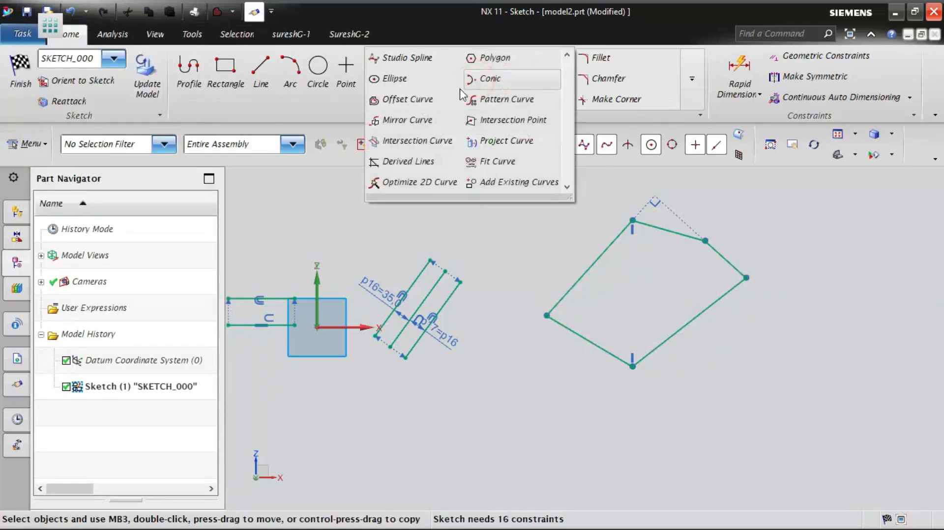
left_click(420, 101)
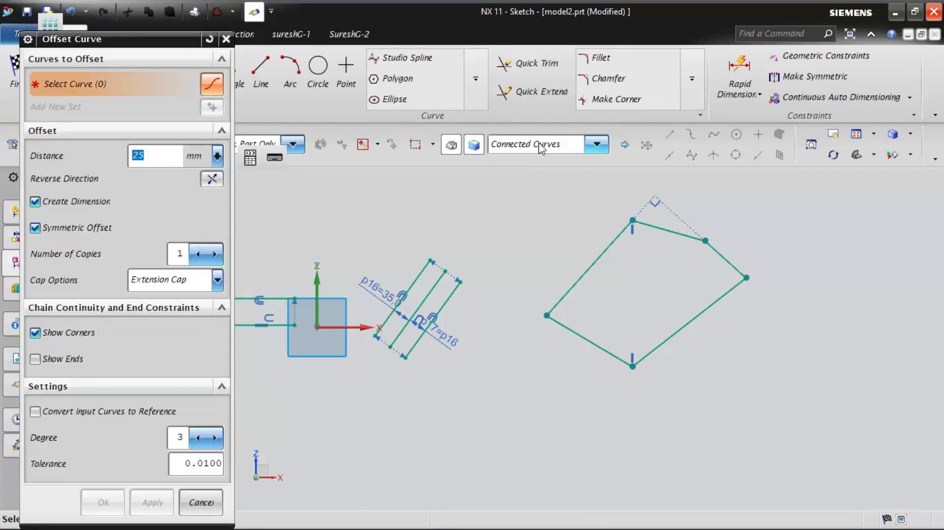
left_click(652, 227)
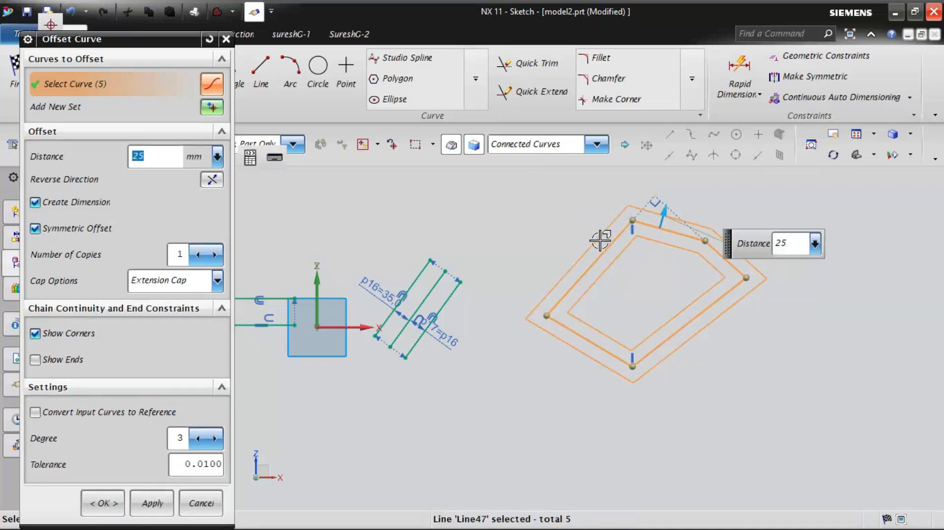
key("Escape")
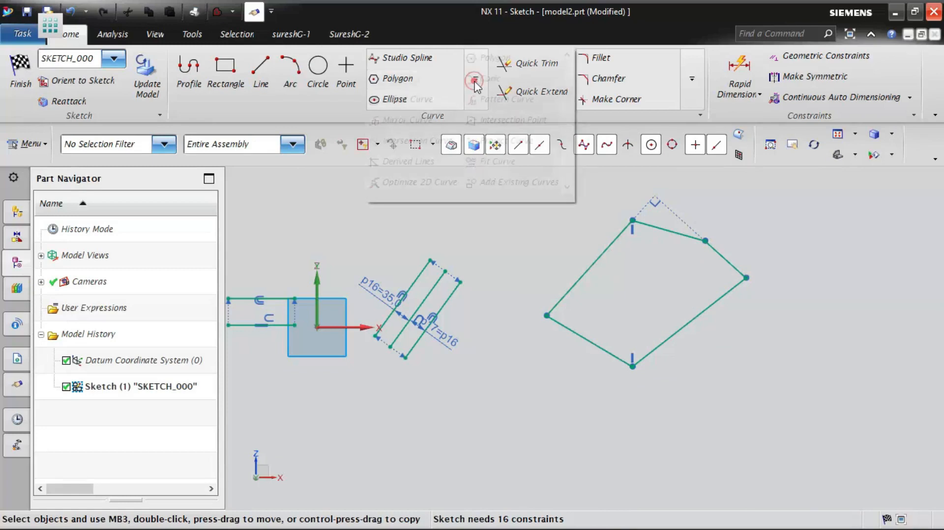
Step: Set up a 25 mm symmetric offset of the five-sided profile, selecting its five sides individually with the Single Curve rule
left_click(408, 98)
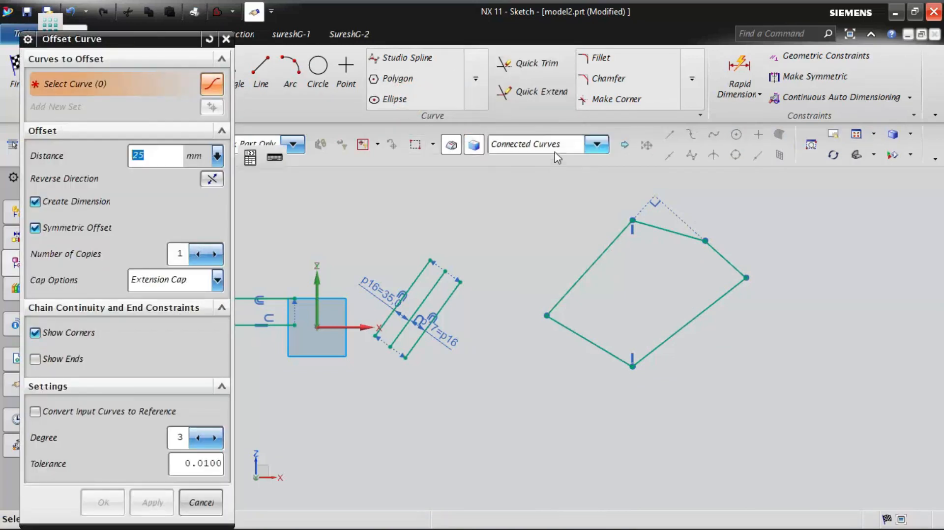
left_click(597, 145)
left_click(520, 168)
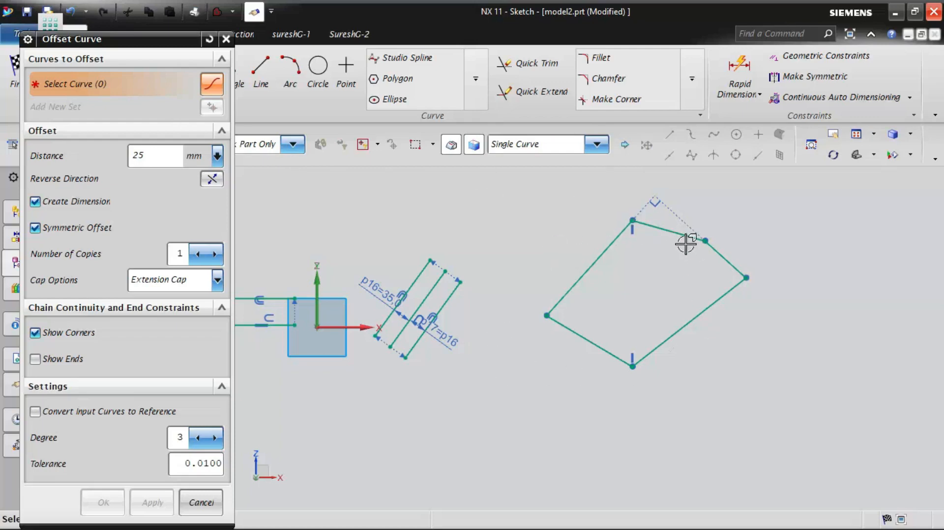
left_click(659, 232)
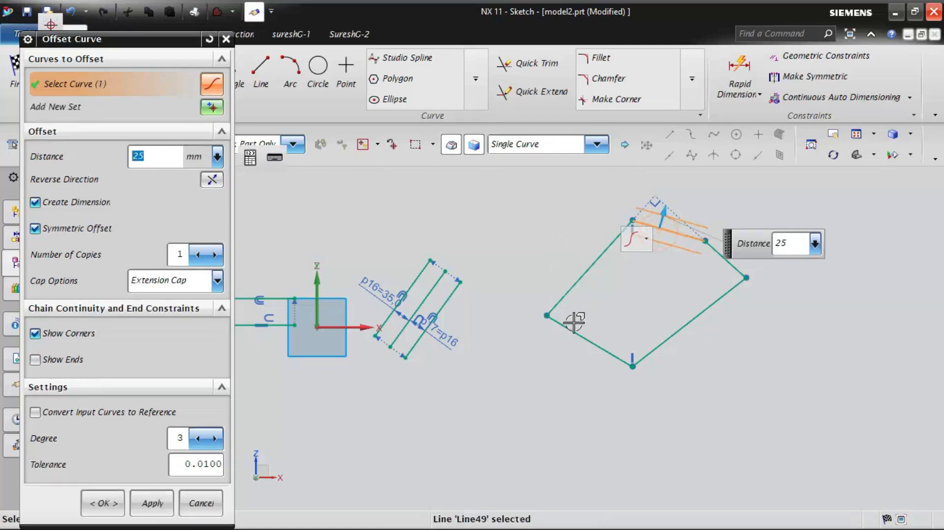
left_click(591, 341)
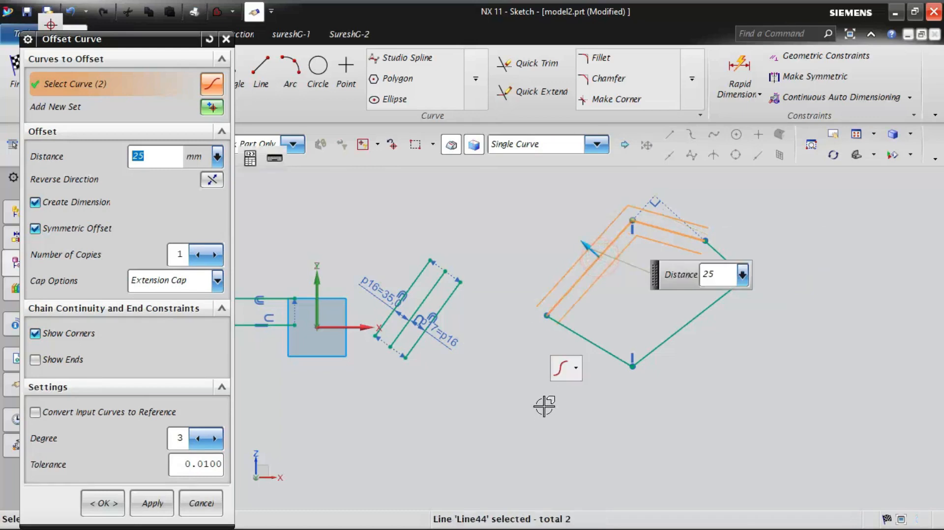
left_click(693, 315)
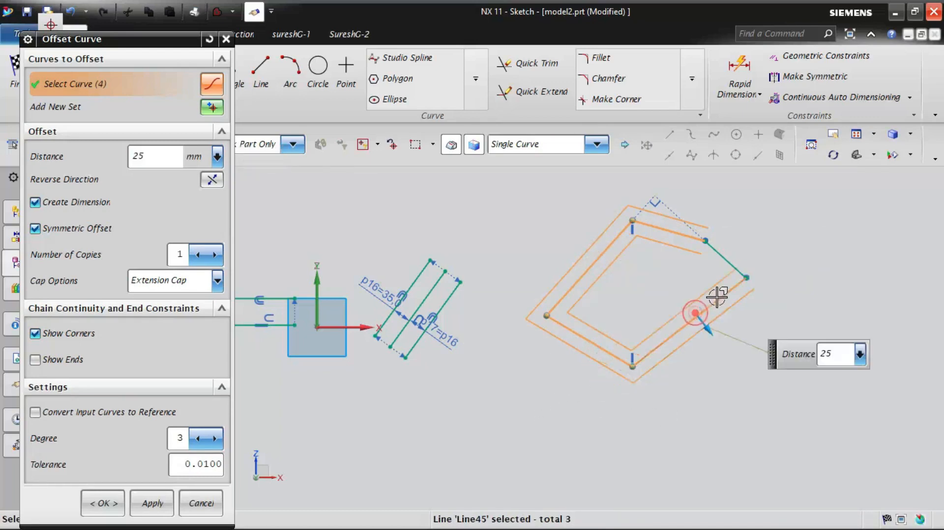
left_click(725, 254)
left_click(725, 255)
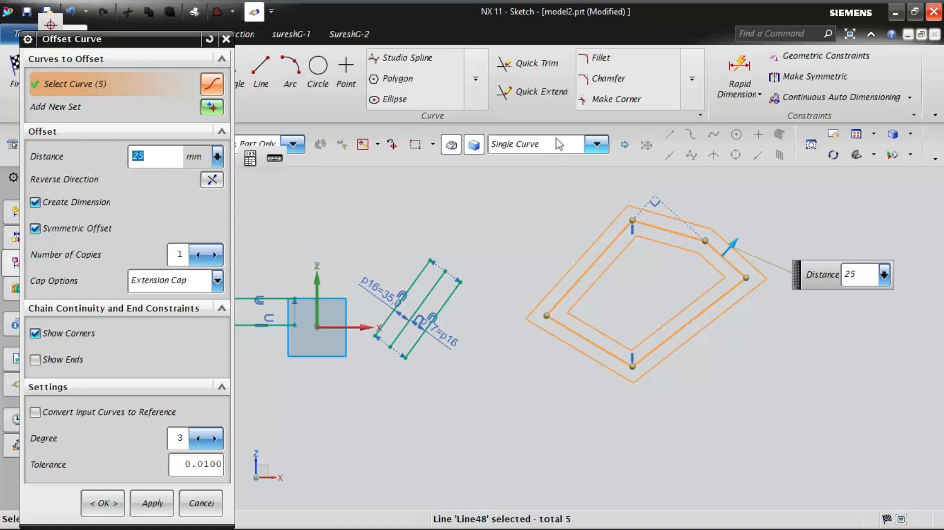
Step: Switch the curve rule to Connected Curves and apply the profile's 25 mm symmetric offset with Convert Input Curves to Reference turned on
left_click(597, 144)
left_click(529, 189)
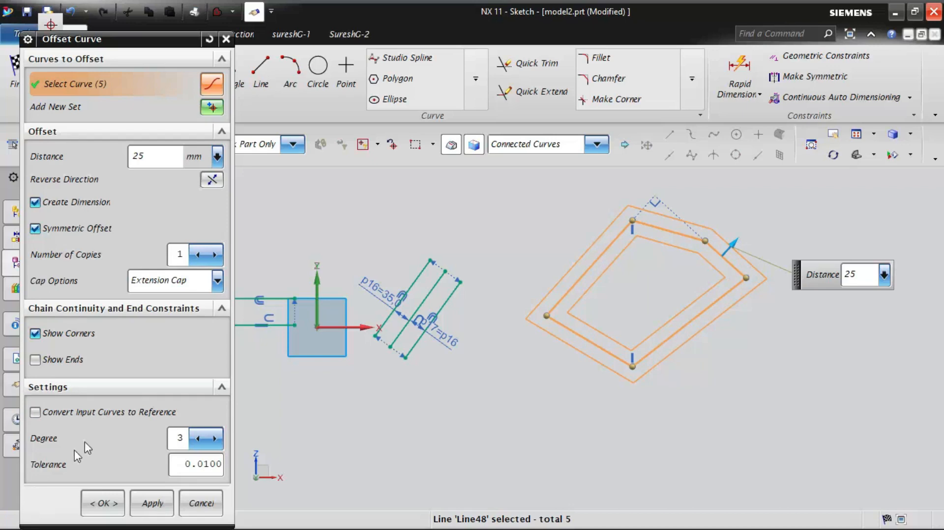
left_click(35, 414)
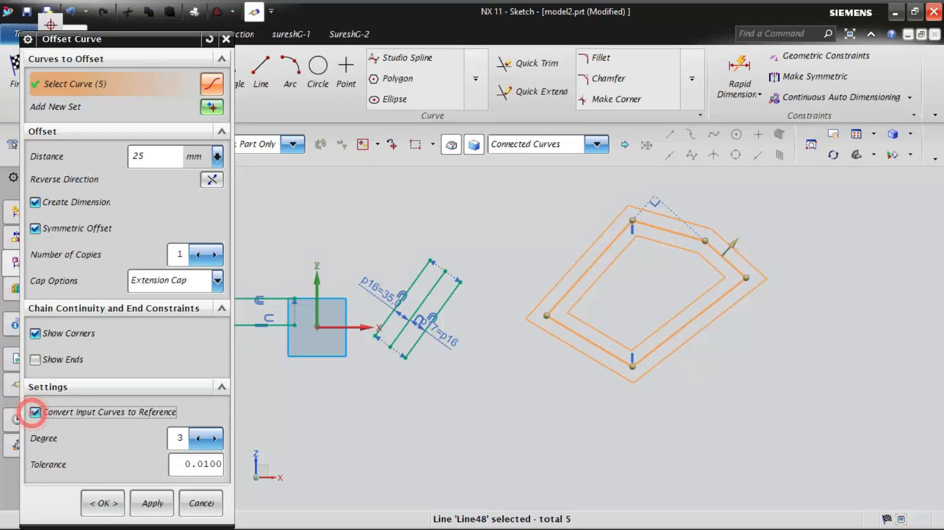
left_click(152, 504)
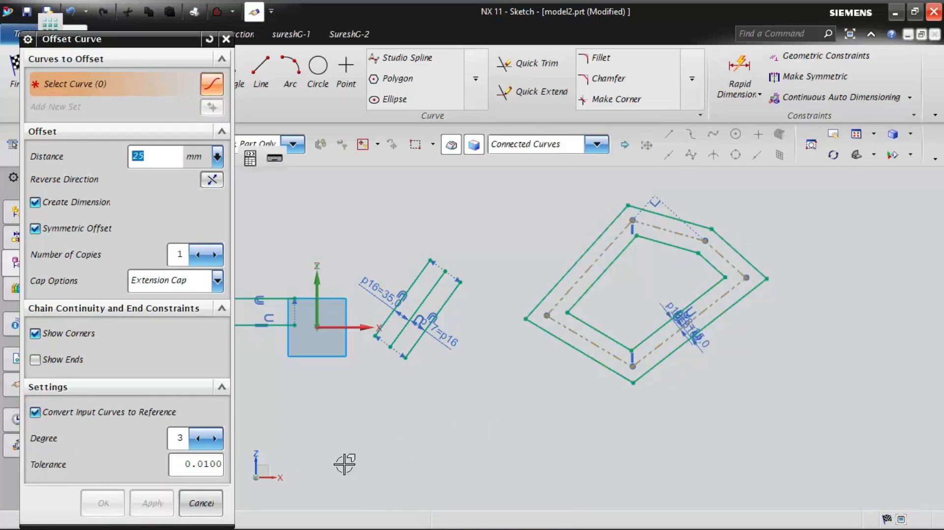
Step: Close Offset Curve and separate the five-sided profile's two offset dimensions, one inside the profile and one outside its lower-right side
left_click(201, 504)
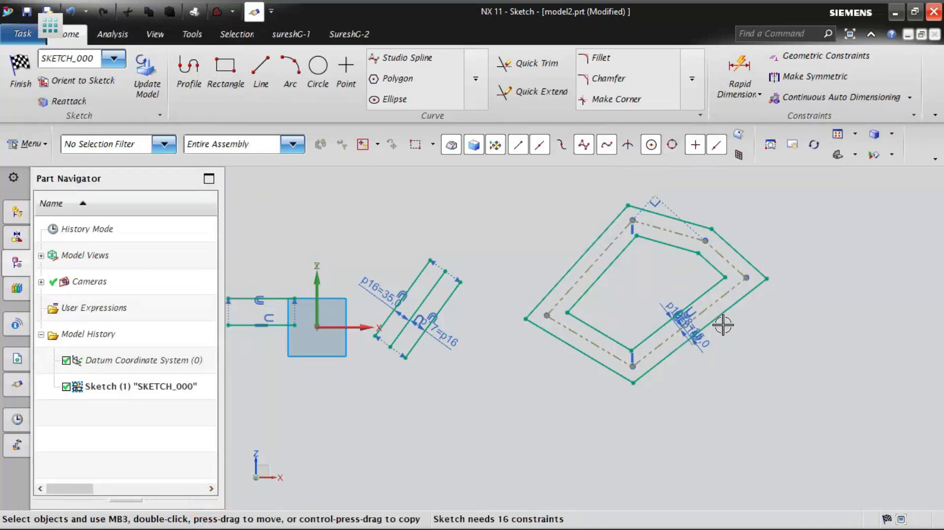
scroll(723, 325, "up", 3)
scroll(635, 408, "down", 1)
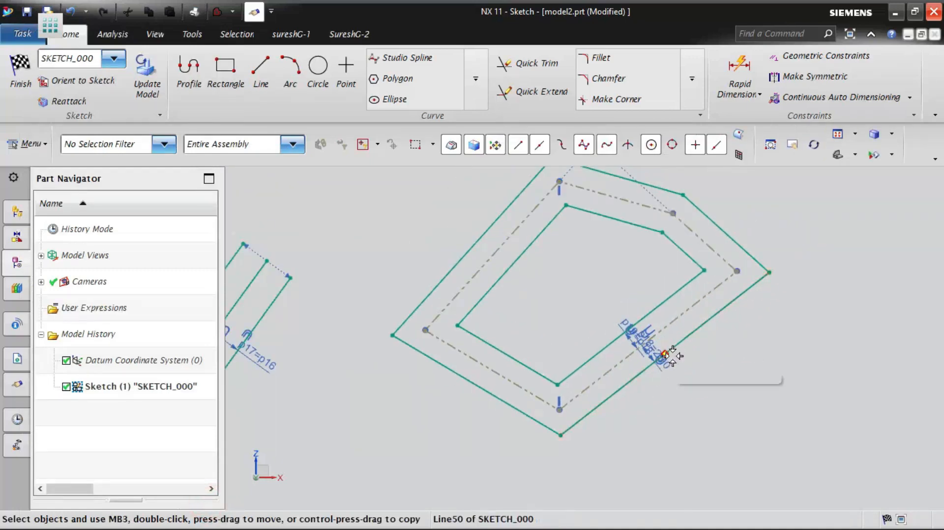
mouse_move(666, 363)
left_mouse_down()
mouse_move(754, 365)
mouse_move(778, 355)
mouse_move(633, 299)
mouse_move(613, 274)
left_mouse_up()
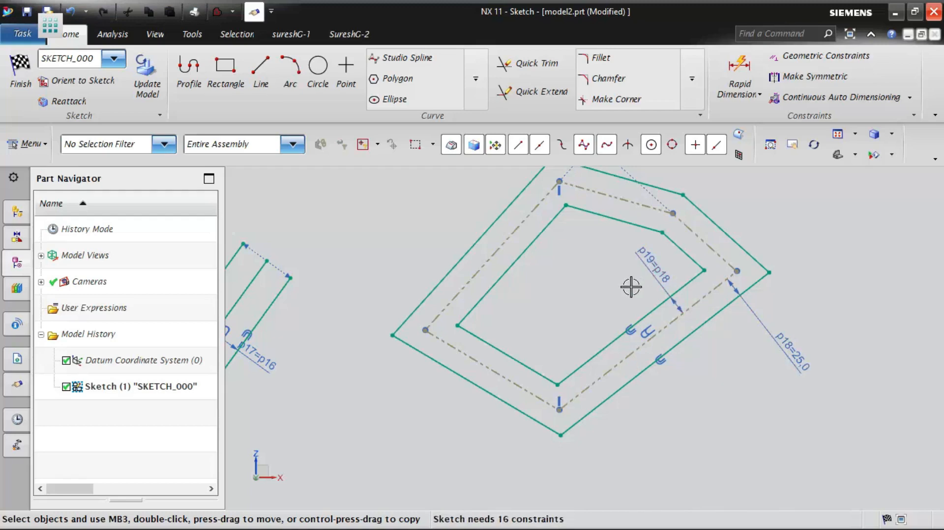
scroll(487, 334, "down", 3)
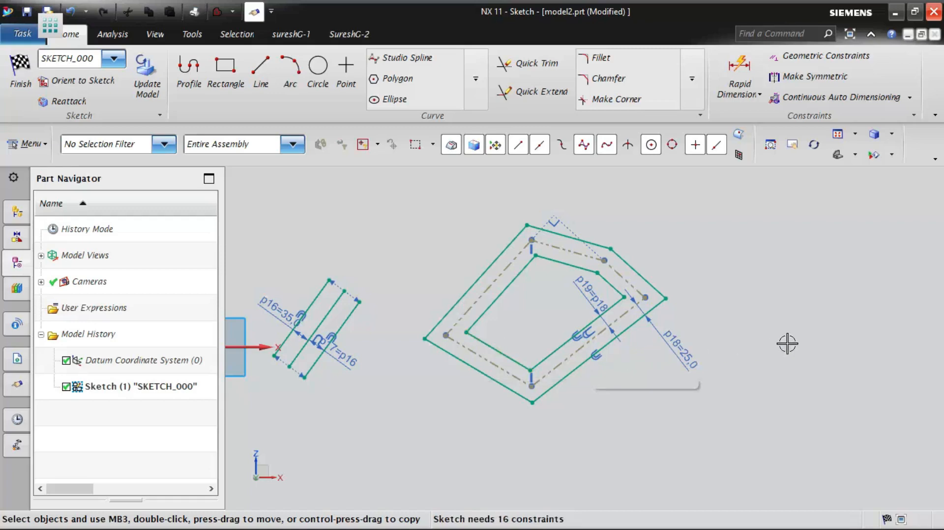
scroll(787, 343, "down", 2)
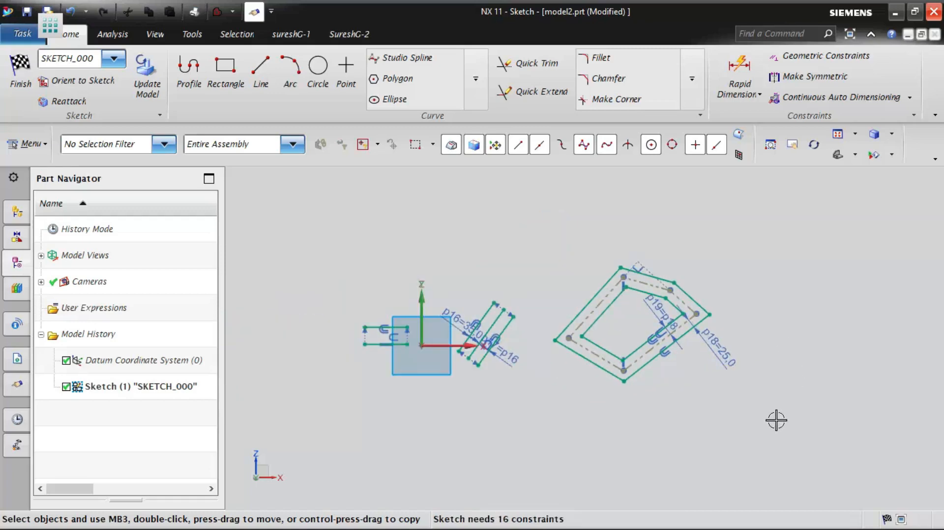
Step: Finish the current sketch and draw a single line with Direct Sketch, rising to the right from above the datum origin
key("ctrl+q")
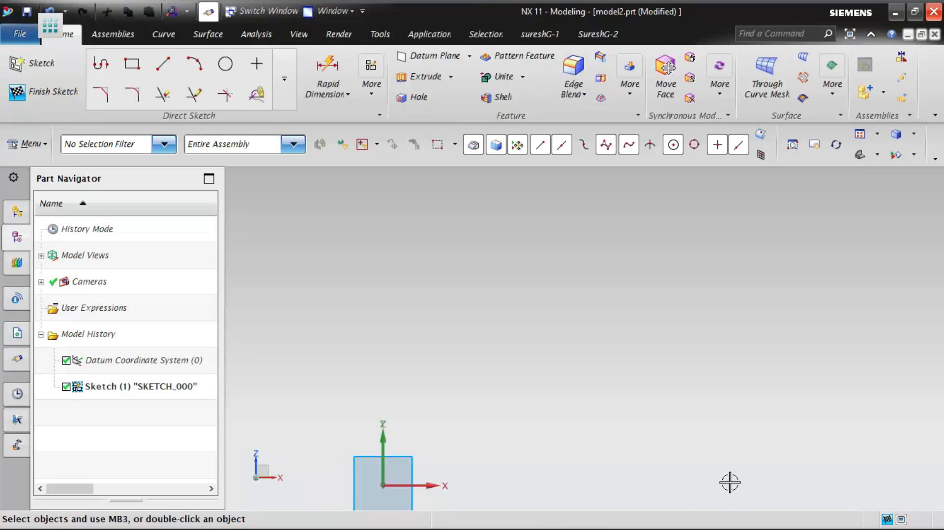
left_click(163, 64)
left_click(543, 406)
left_click(773, 259)
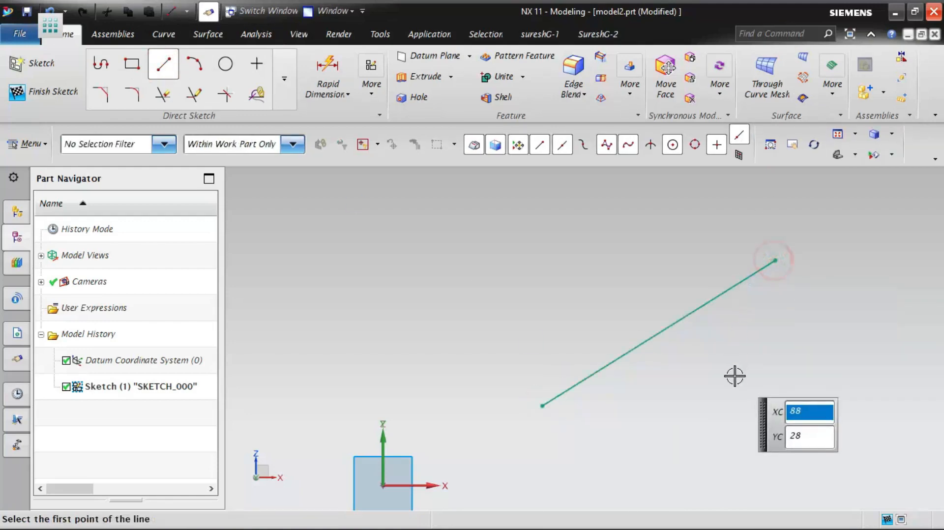
key("Escape")
scroll(471, 440, "down", 3)
scroll(491, 354, "up", 3)
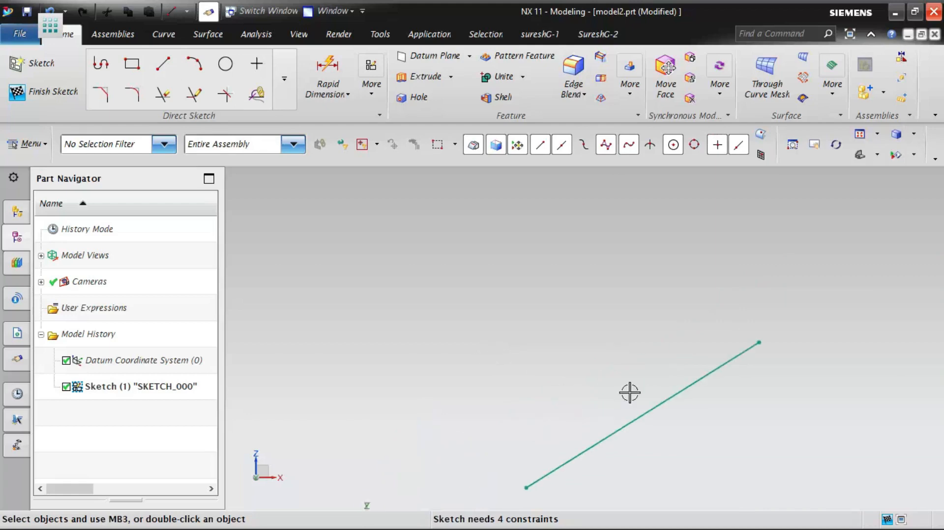
scroll(450, 243, "down", 1)
scroll(711, 433, "up", 1)
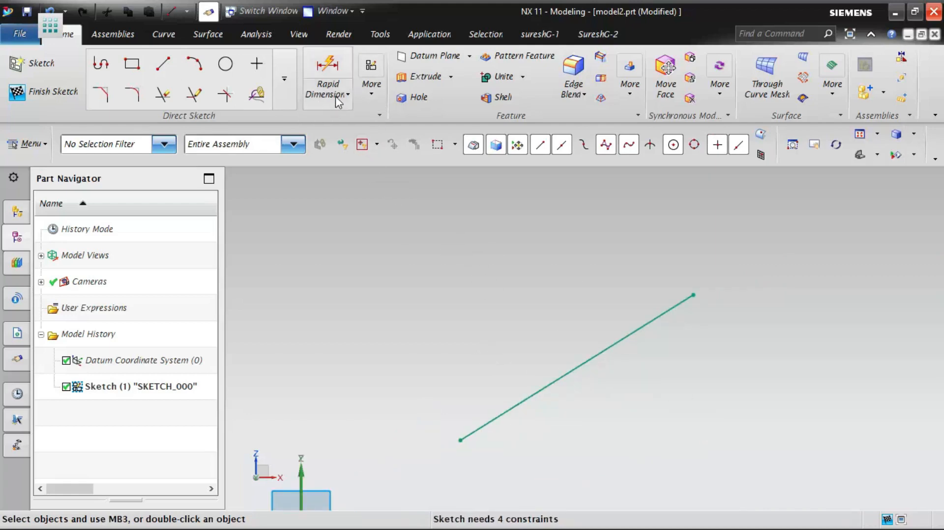
Step: Start an Offset Curve of the slanted line with Symmetric Offset off and the direction reversed to the line's upper-left side
left_click(285, 79)
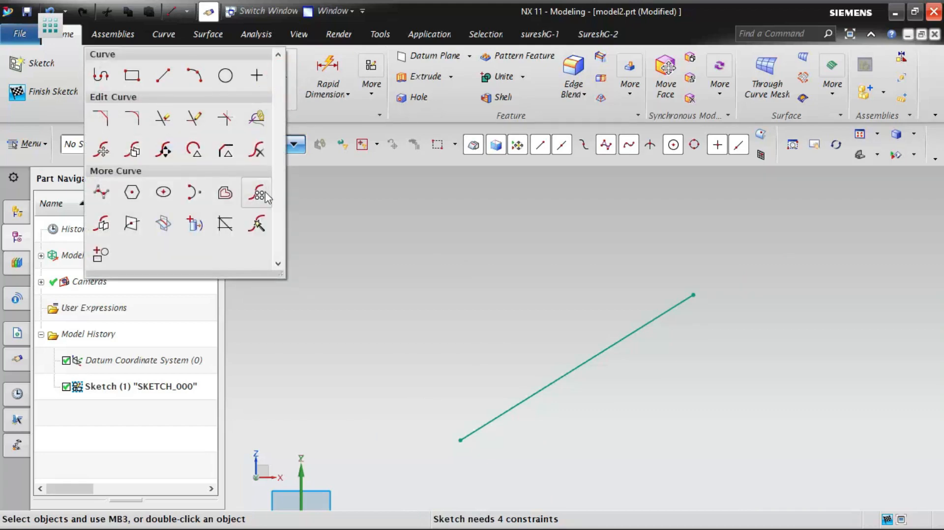
left_click(226, 192)
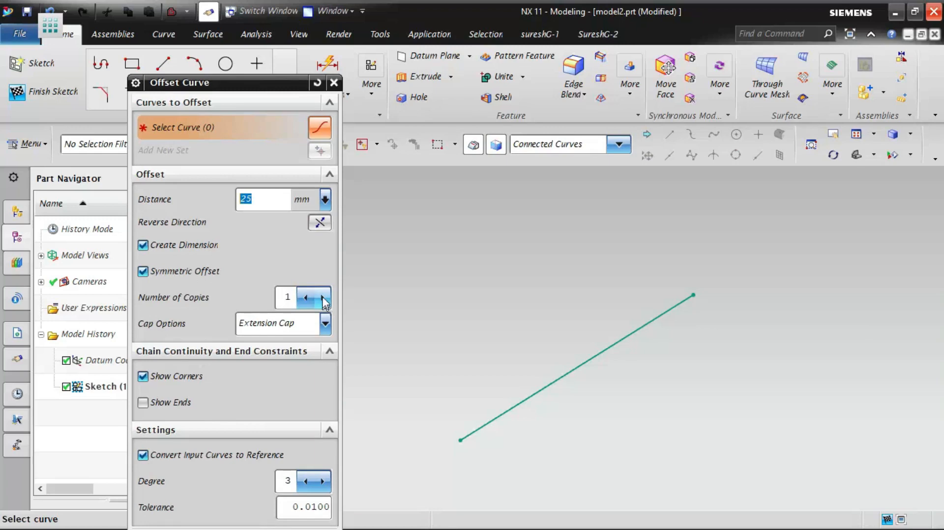
left_click(143, 271)
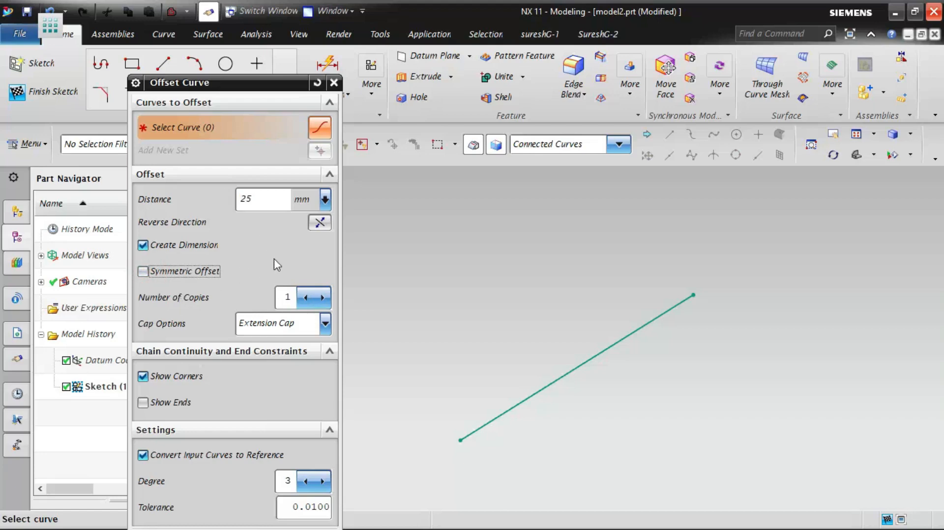
scroll(651, 421, "down", 1)
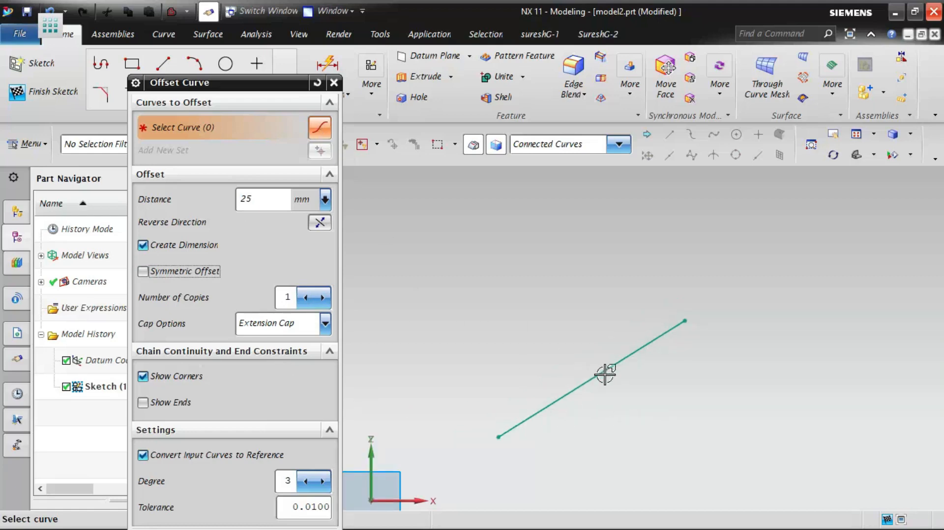
left_click(648, 343)
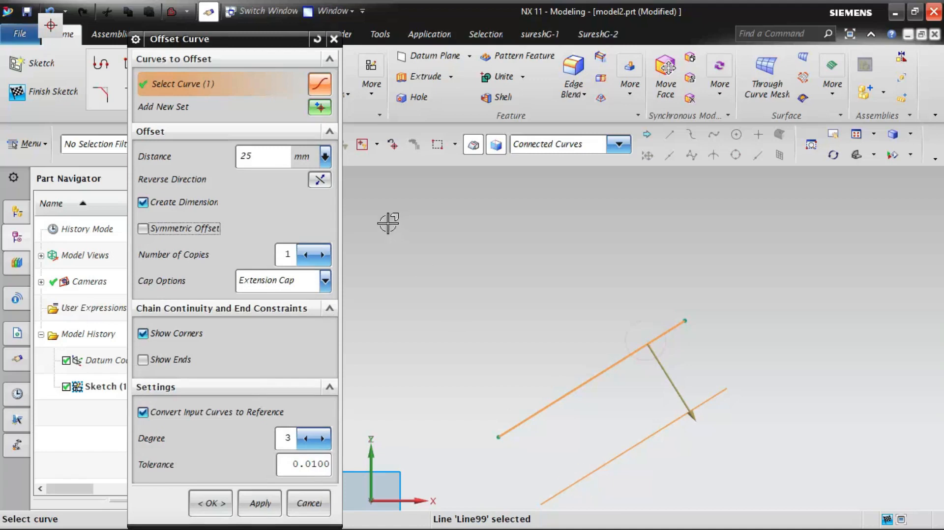
left_click(326, 182)
scroll(742, 445, "down", 2)
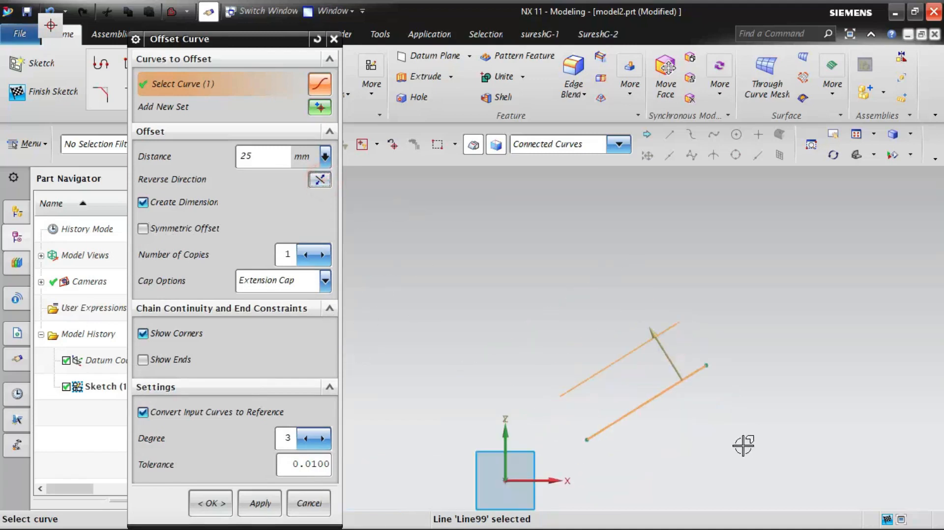
scroll(714, 317, "up", 1)
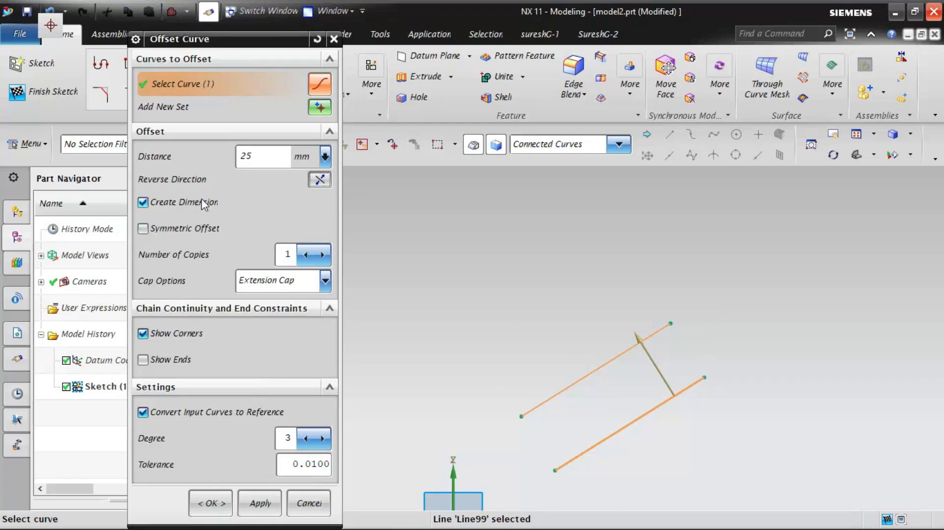
Step: Set the offset distance to 15 mm and the number of copies to 5, and apply the offset
left_click(251, 159)
type("1")
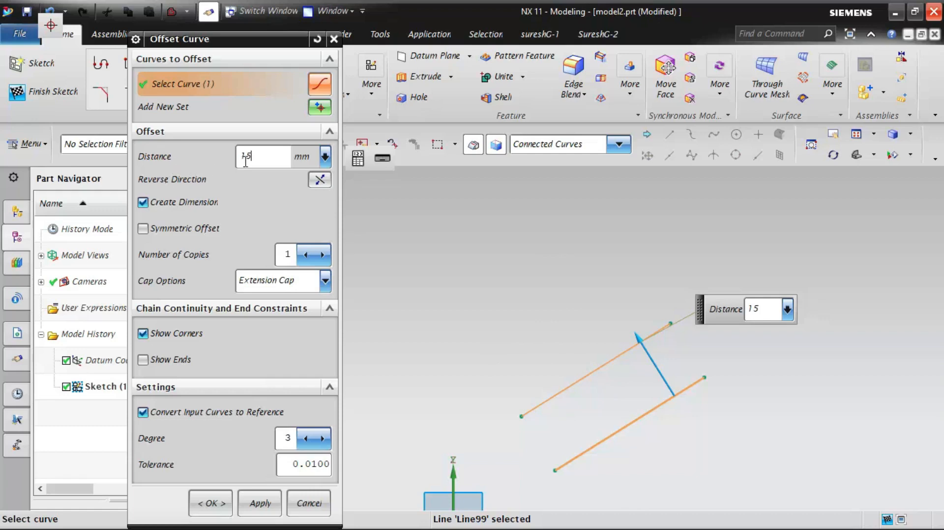
left_click(289, 254)
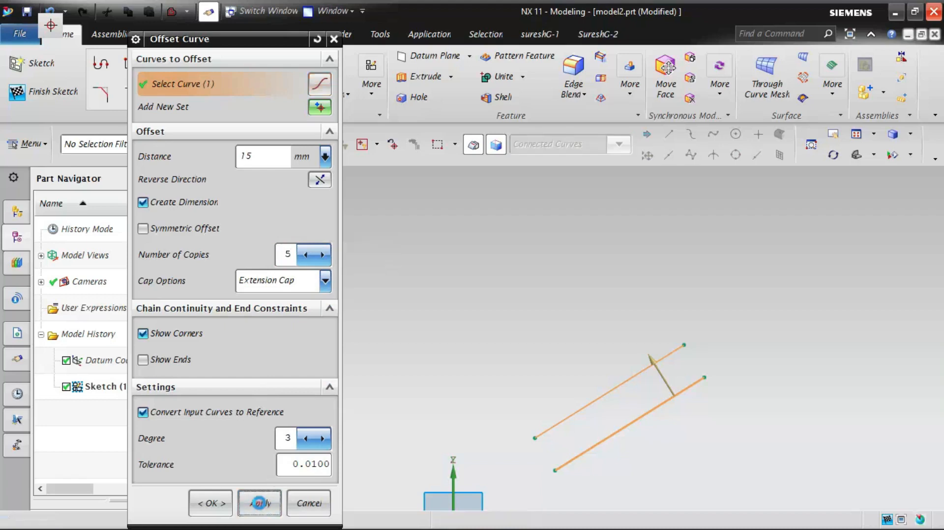
left_click(260, 504)
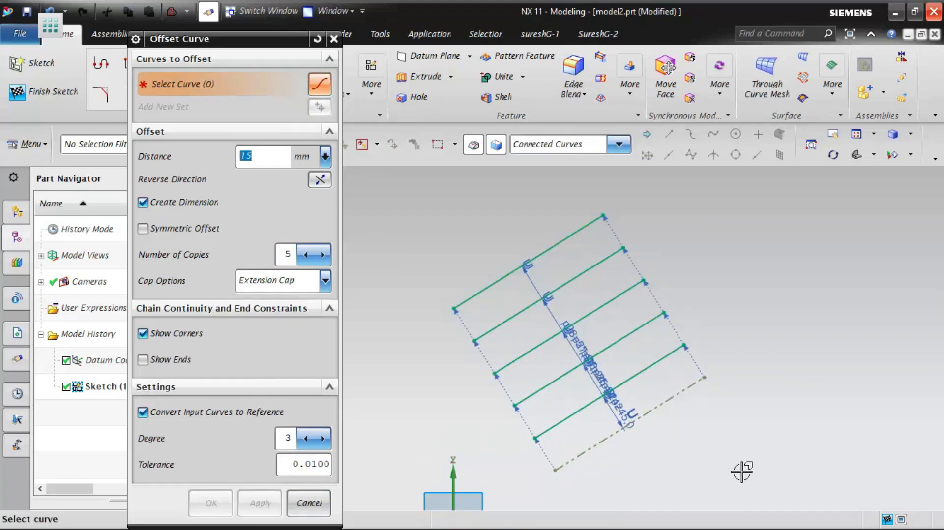
Step: Spread the five offset dimensions out to the right of the parallel lines in stacked order and finish the sketch
left_click(308, 503)
left_click_drag(534, 283, 664, 211)
left_click_drag(559, 320, 675, 220)
left_click_drag(804, 211, 858, 180)
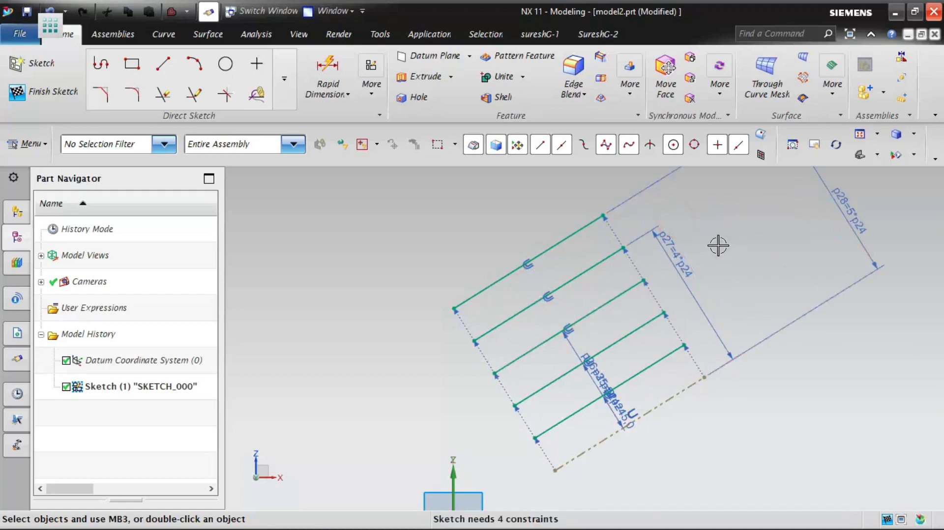
left_click_drag(679, 264, 797, 236)
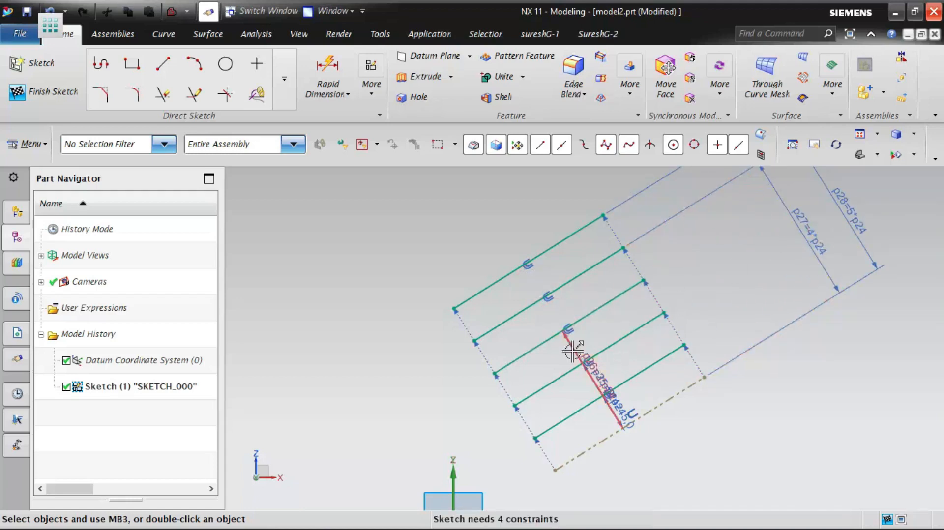
left_click_drag(569, 338, 795, 270)
left_click_drag(602, 372, 760, 298)
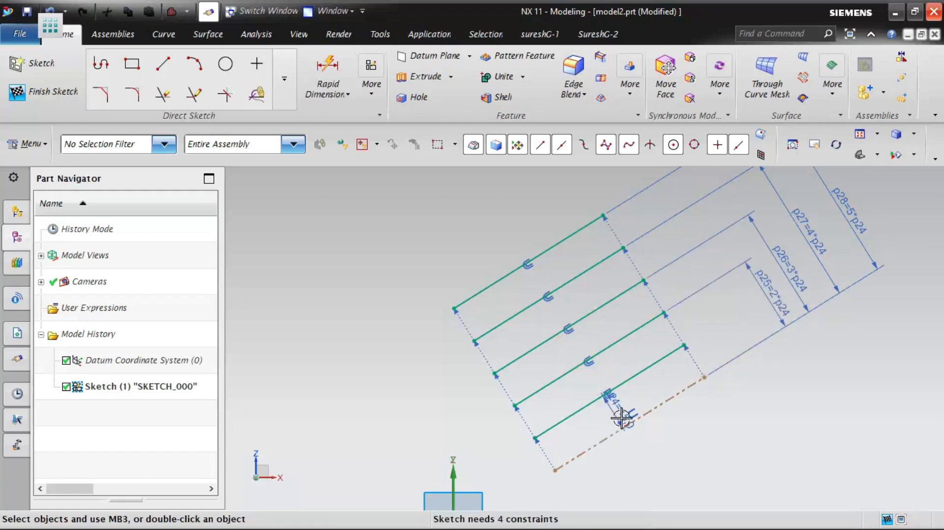
mouse_move(620, 410)
left_mouse_down()
mouse_move(733, 318)
mouse_move(737, 293)
mouse_move(807, 399)
left_mouse_up()
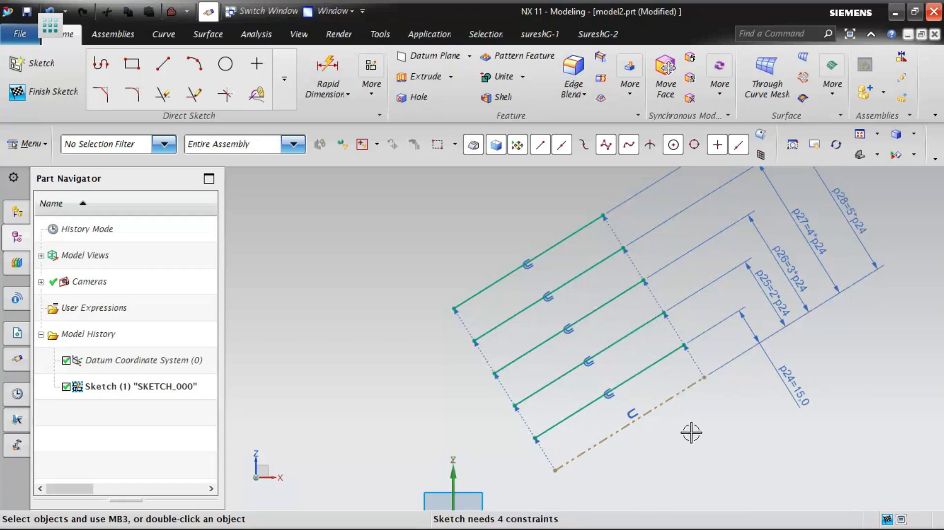
scroll(433, 355, "down", 3)
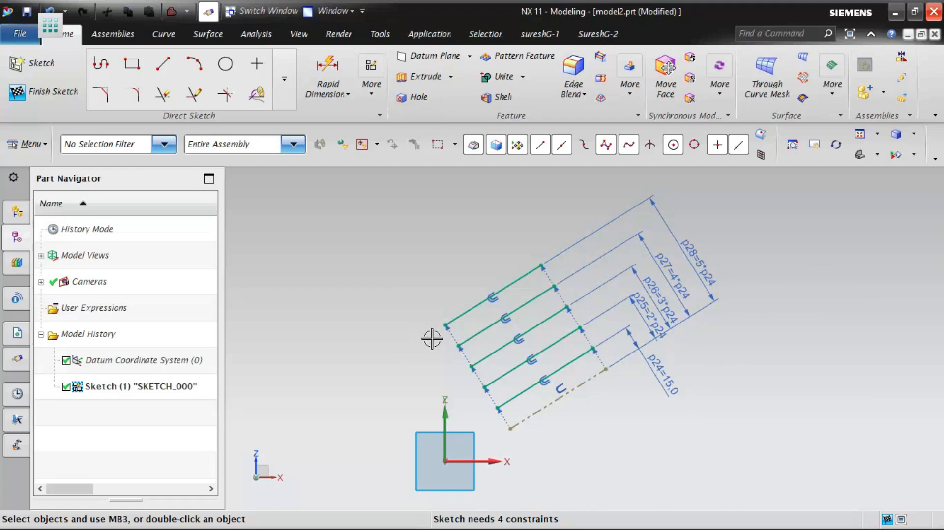
left_click(47, 94)
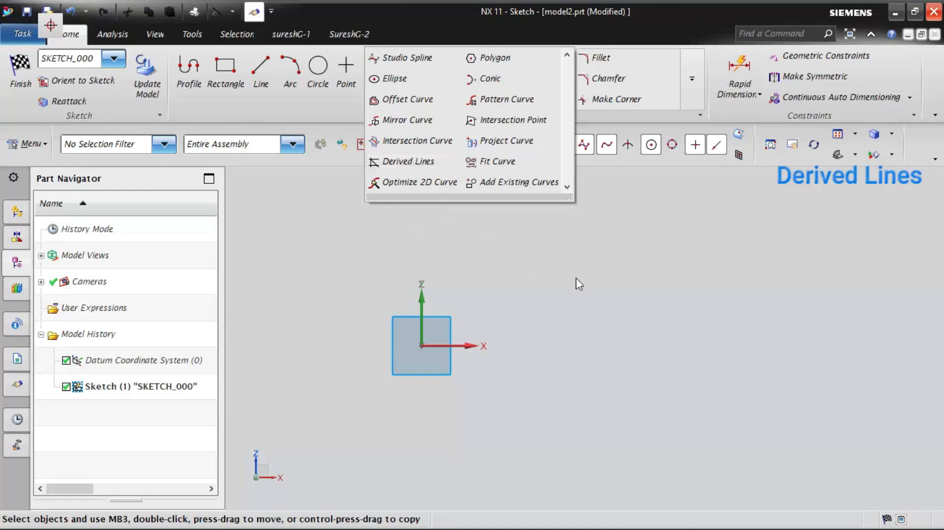
Step: Draw a single slanted line to the right of the datum origin, rising to the upper right
left_click(684, 320)
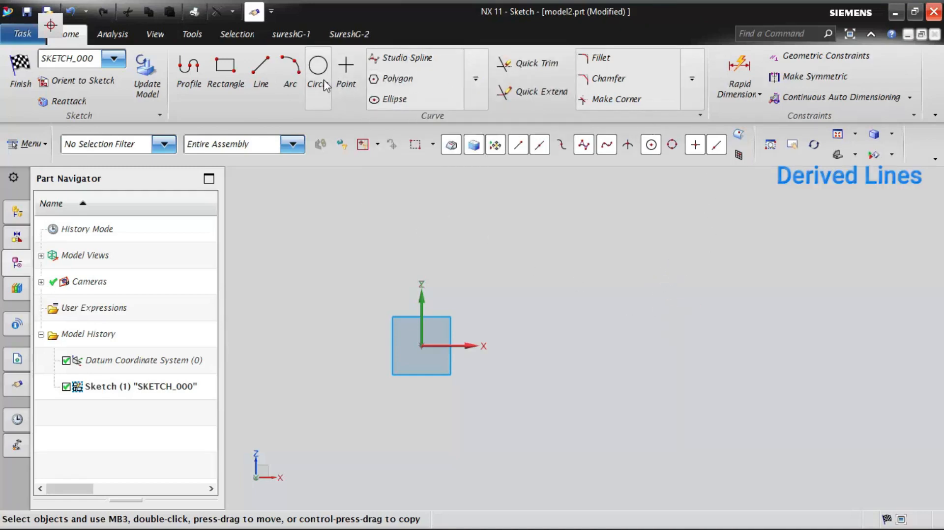
left_click(260, 69)
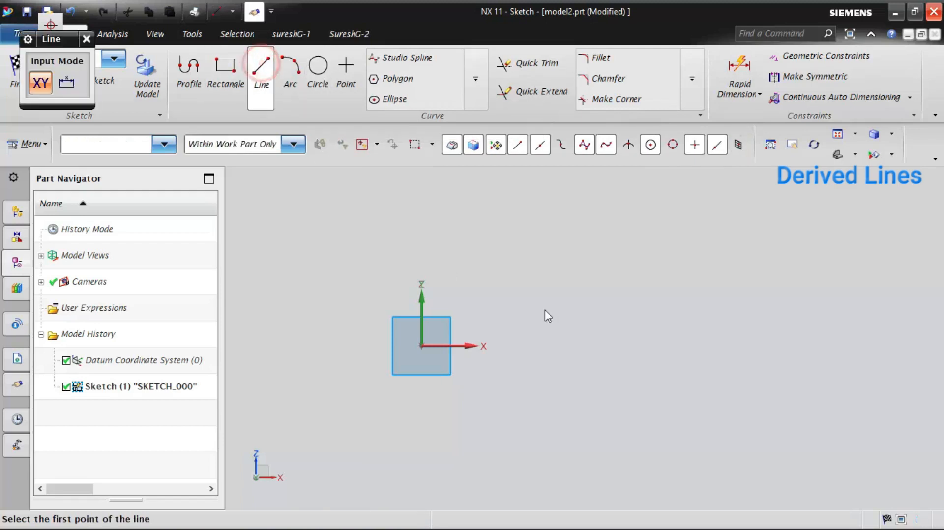
left_click(599, 352)
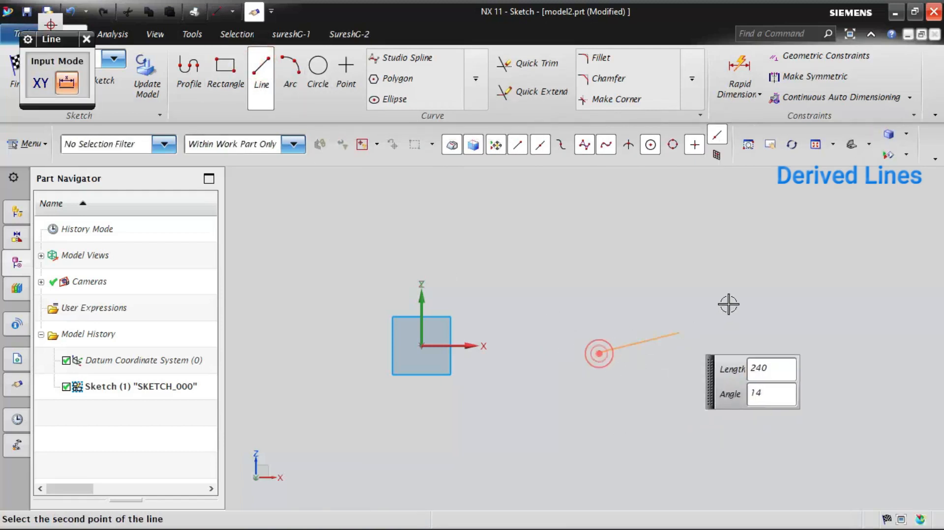
left_click(816, 218)
key("Escape")
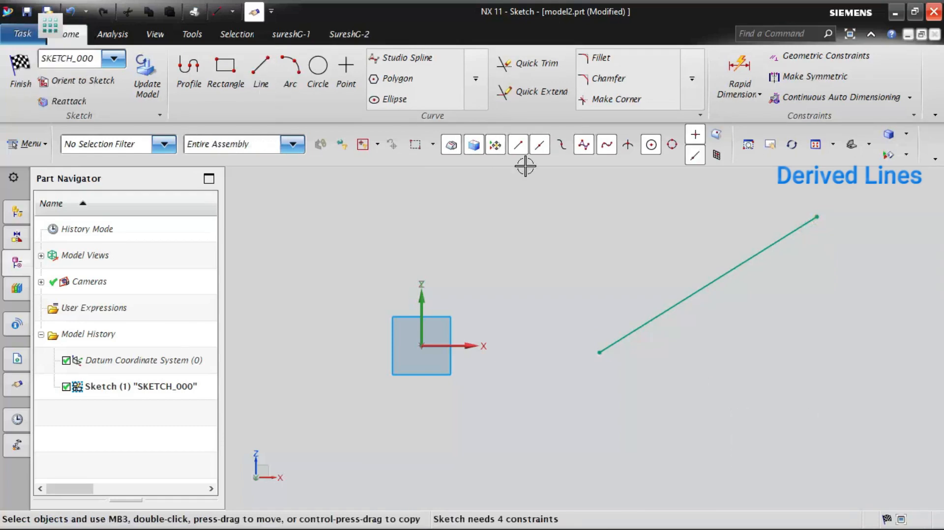
Step: Use Derived Lines to place a parallel line about 80 mm from the slanted line on its upper-left side
left_click(478, 80)
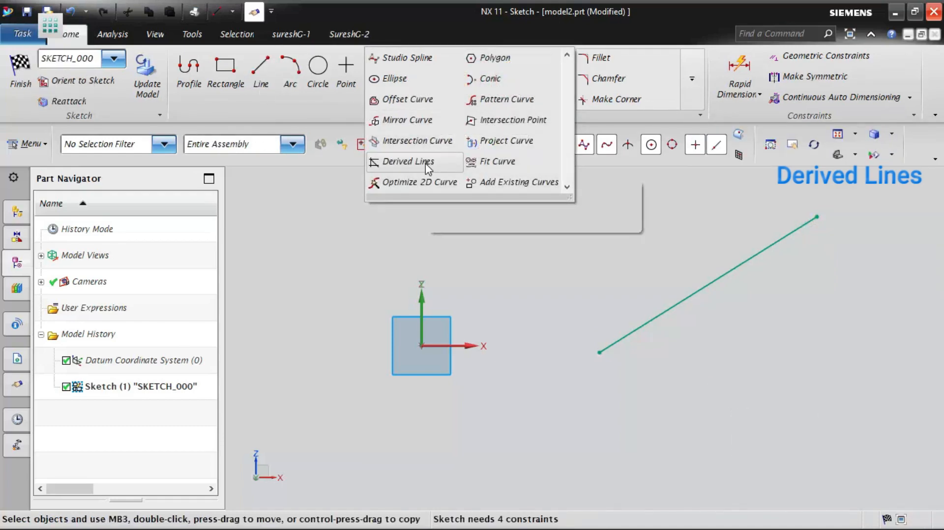
left_click(27, 144)
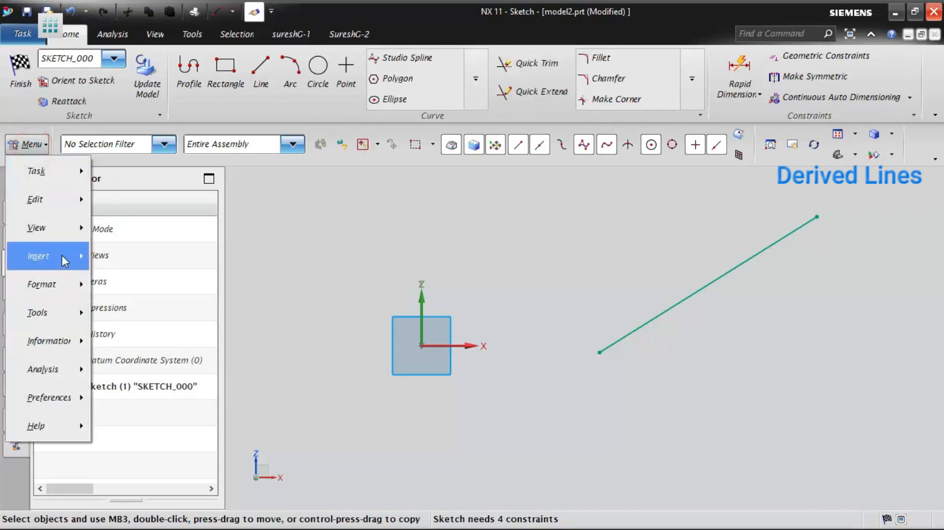
mouse_move(61, 254)
mouse_move(165, 318)
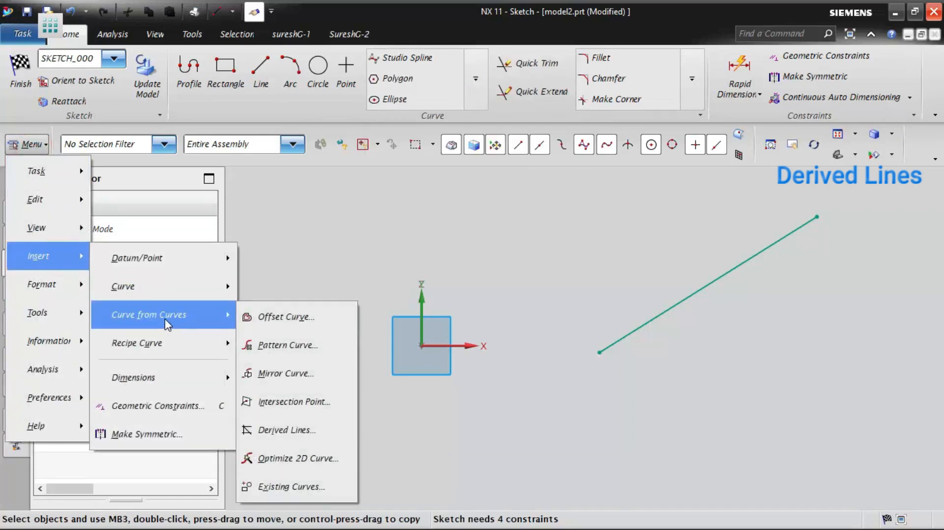
left_click(305, 430)
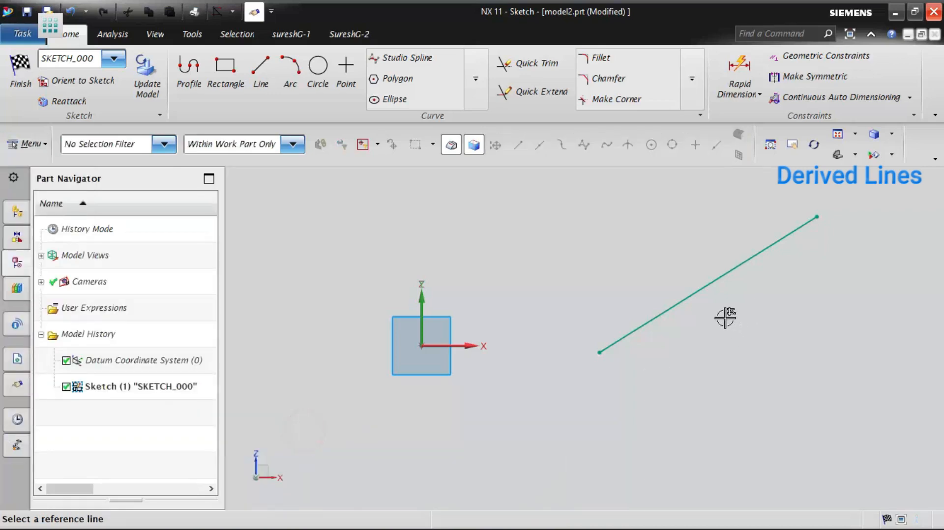
left_click(693, 292)
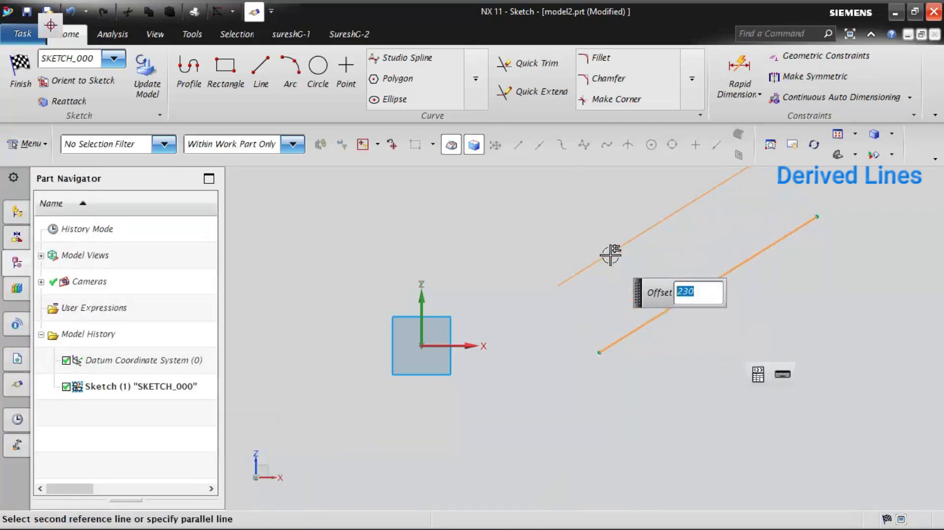
left_click(649, 289)
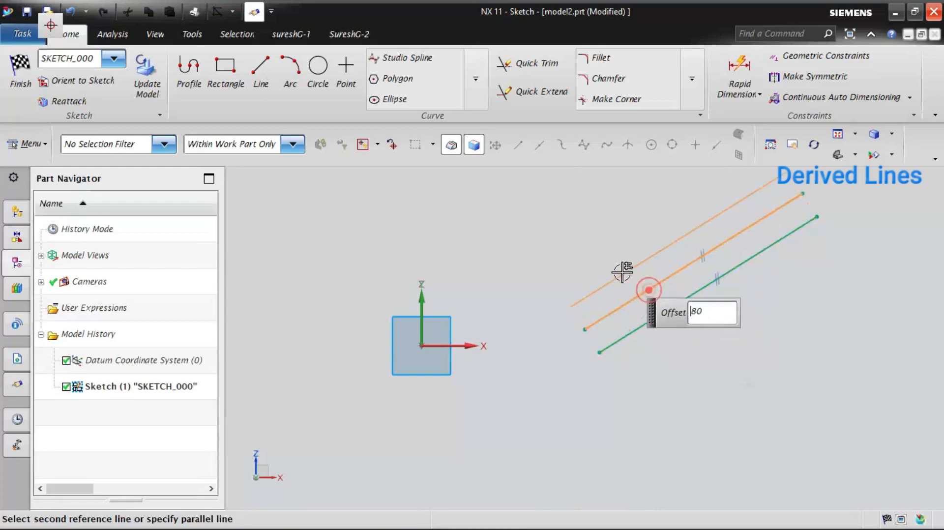
Step: Add a series of unevenly spaced parallel lines on the upper-left side of the slanted lines with Derived Lines
left_click(589, 248)
left_click(563, 234)
left_click(519, 213)
left_click(477, 196)
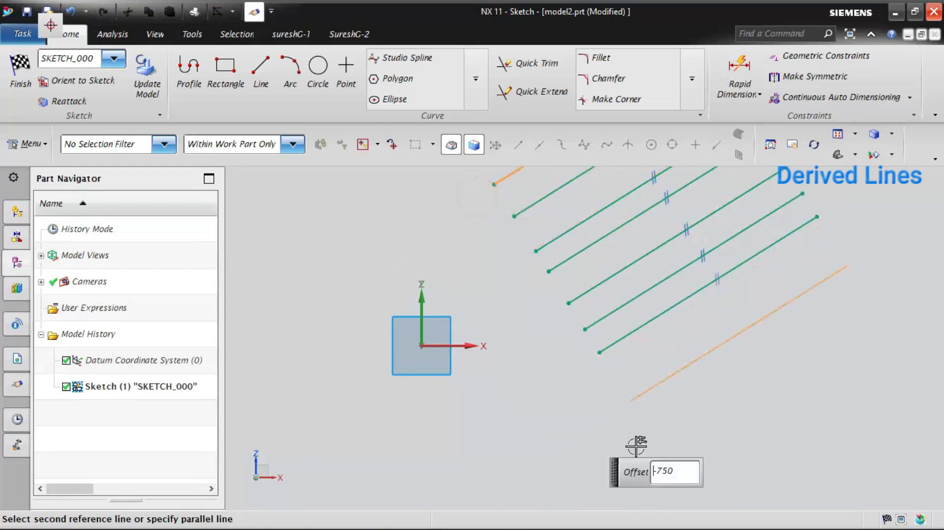
Step: Continue the derived parallel lines on the lower-right side of the original slanted line, ending near the drawing area's lower edge
left_click(643, 381)
left_click(708, 428)
left_click(733, 456)
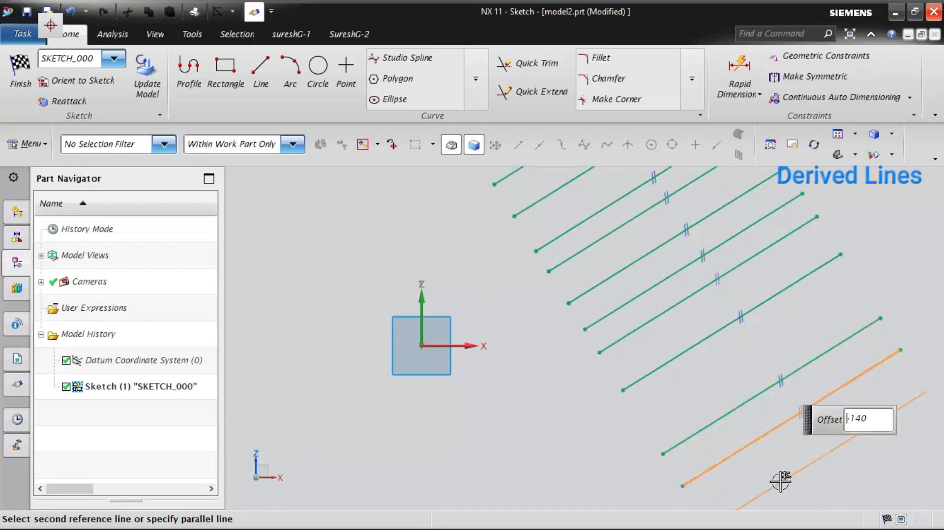
left_click(780, 482)
left_click(861, 498)
Step: Place additional derived lines in the gaps between the lower-right parallel lines, working back toward the original line
left_click(800, 445)
left_click(769, 365)
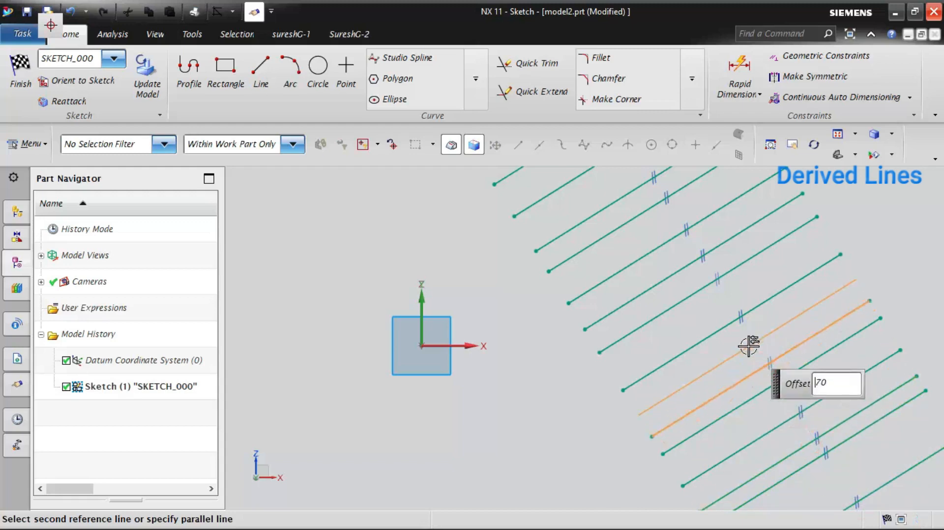
left_click(748, 347)
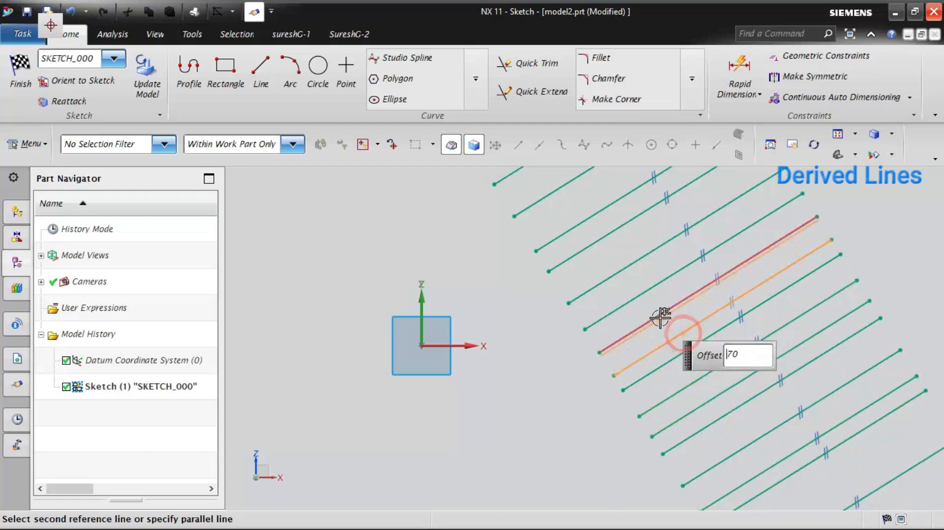
Step: Create two short midway lines, each between a pair of neighbouring parallel lines, and end the Derived Lines command
left_click(661, 313)
left_click(654, 304)
left_click(648, 292)
left_click(642, 278)
left_click(625, 265)
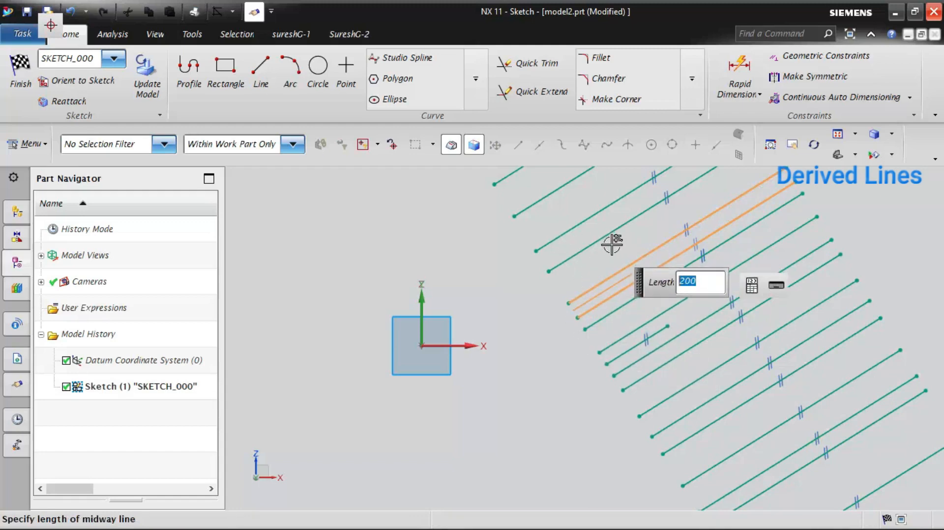
left_click(612, 244)
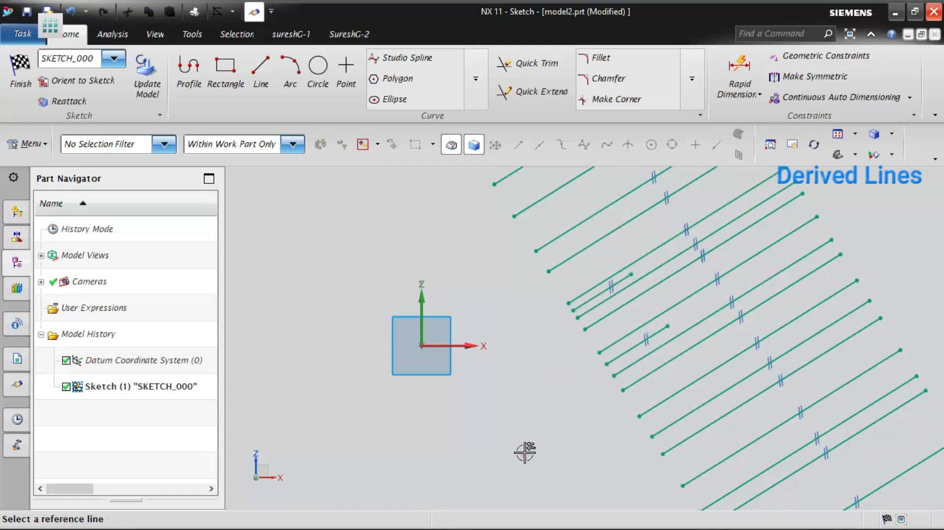
scroll(507, 310, "down", 4)
scroll(462, 314, "down", 3)
scroll(459, 379, "up", 3)
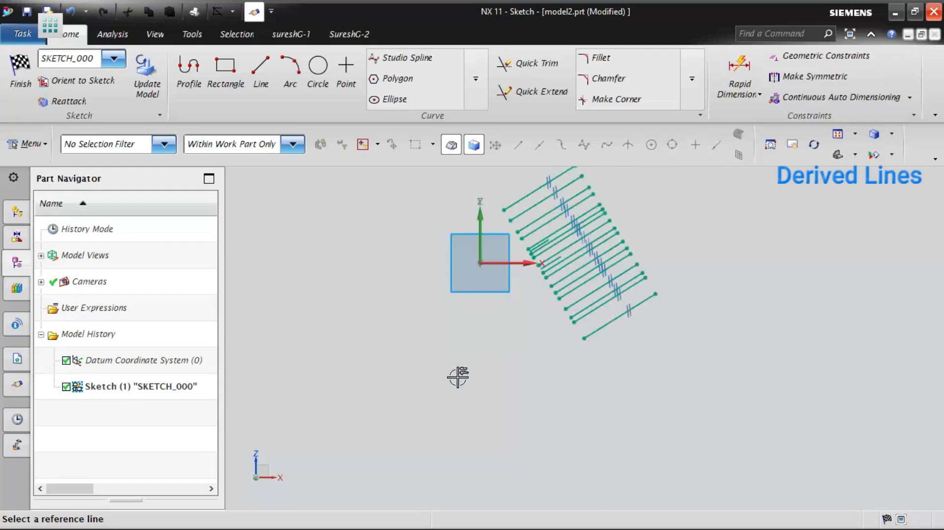
left_click(615, 388)
key("Escape")
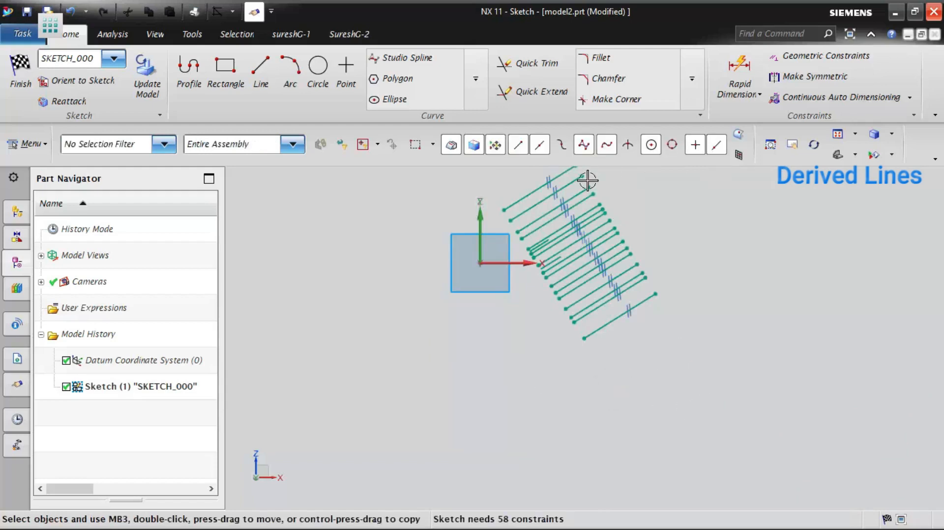
Step: Delete all the parallel and midway lines except the lowest slanted line
scroll(588, 180, "up", 3)
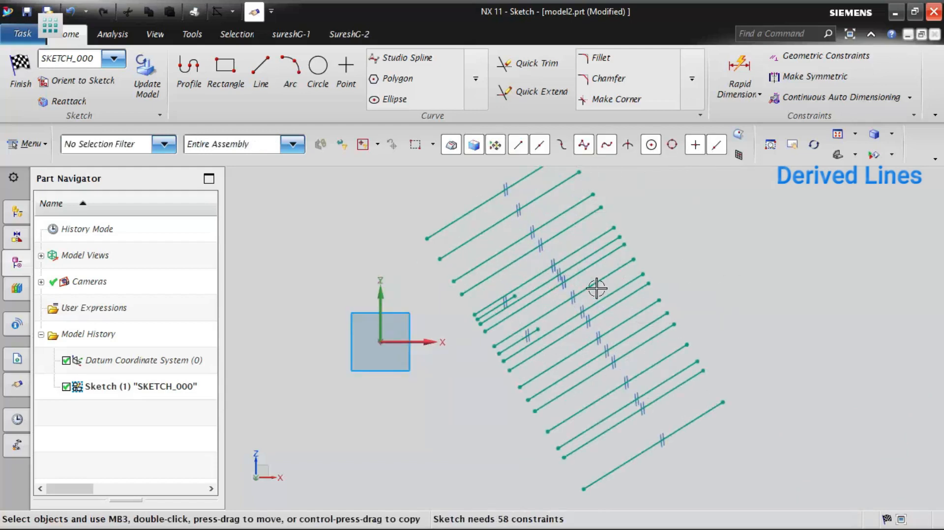
scroll(492, 337, "up", 3)
scroll(464, 368, "down", 3)
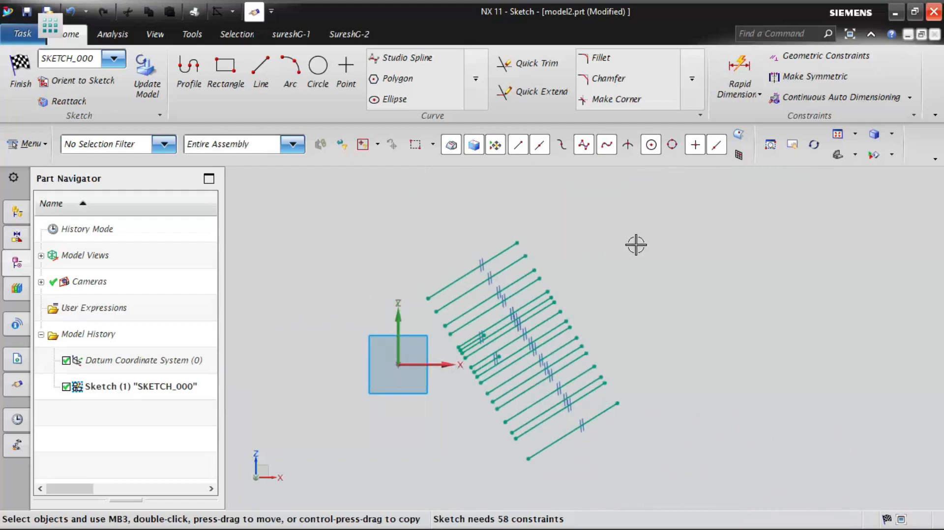
left_click(476, 79)
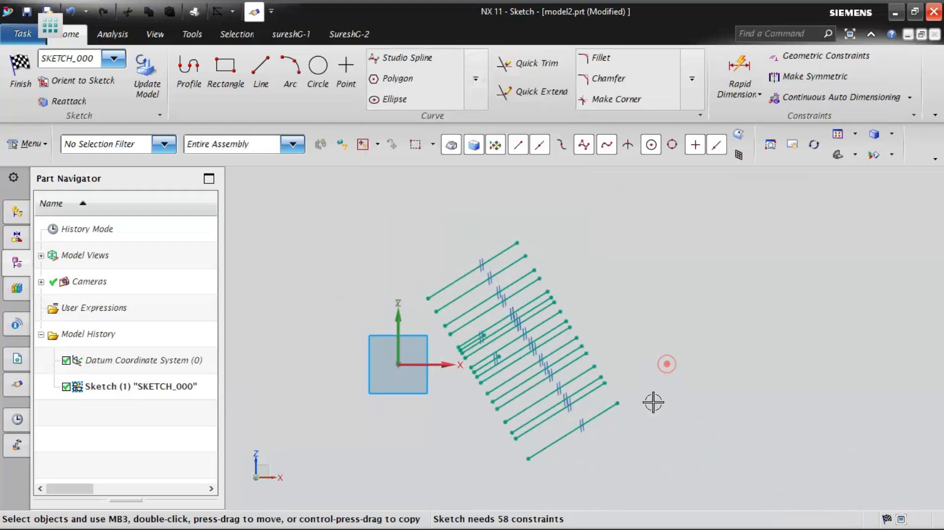
left_click_drag(647, 448, 424, 206)
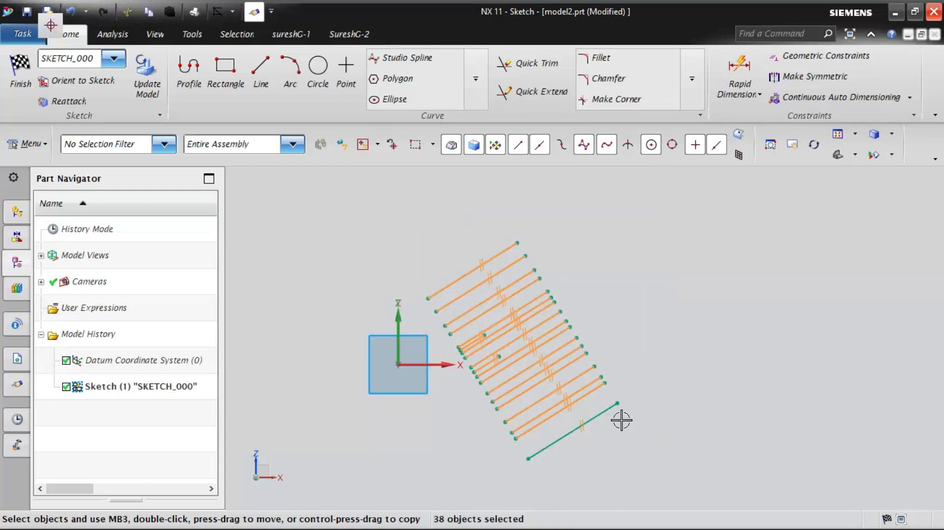
key("Delete")
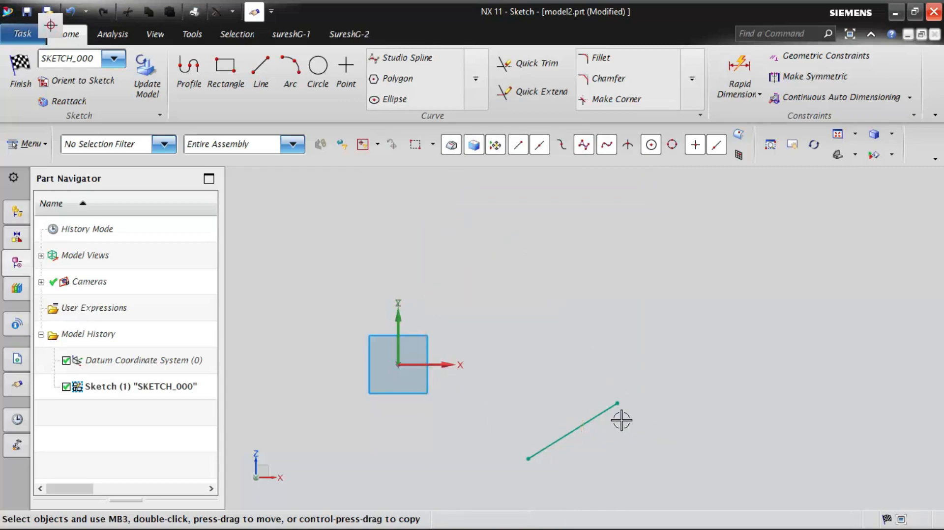
Step: Use Derived Lines on the remaining slanted line to create a parallel line with an offset of -50
left_click(483, 78)
left_click(394, 163)
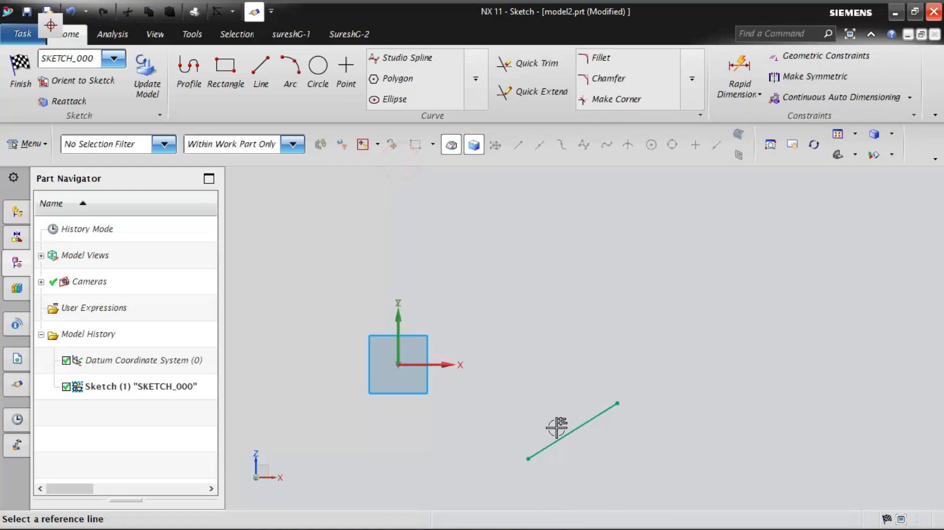
left_click(601, 398)
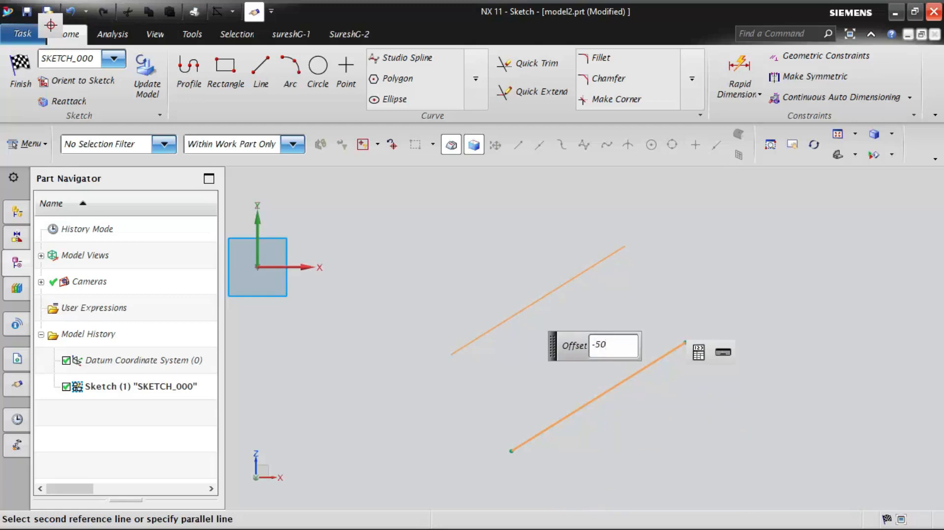
key("Return")
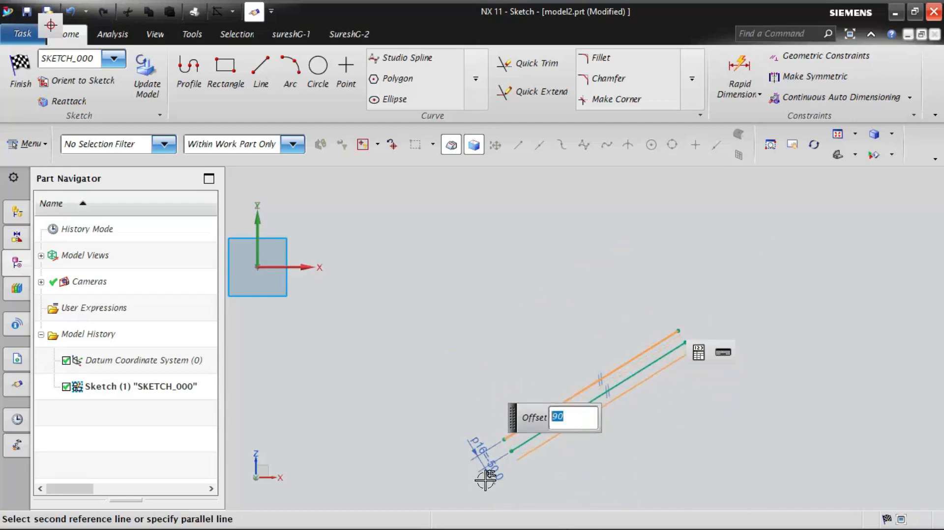
Step: Derive another parallel line on the lower-right side with an offset of 100
scroll(625, 297, "down", 3)
scroll(611, 335, "up", 1)
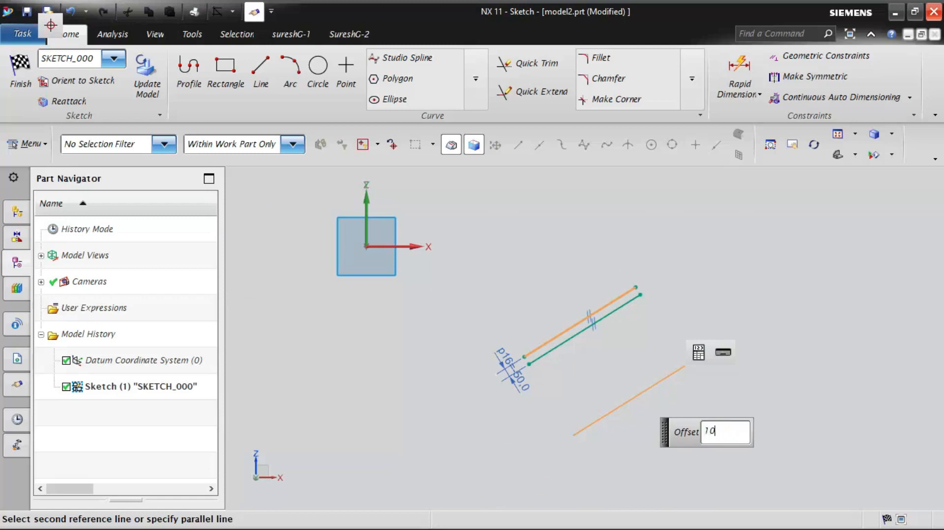
key("Return")
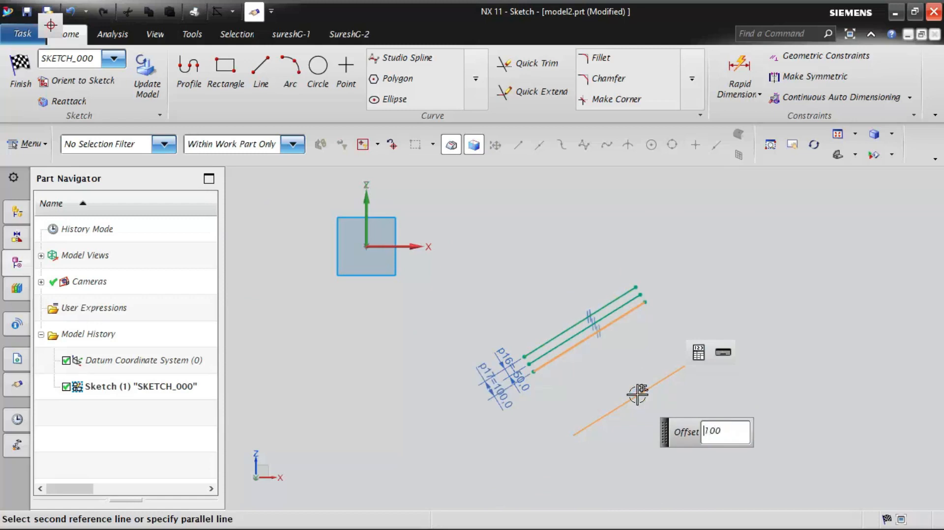
Step: Derive a further parallel line toward the lower right with an offset of 200100 and end the command
key("Return")
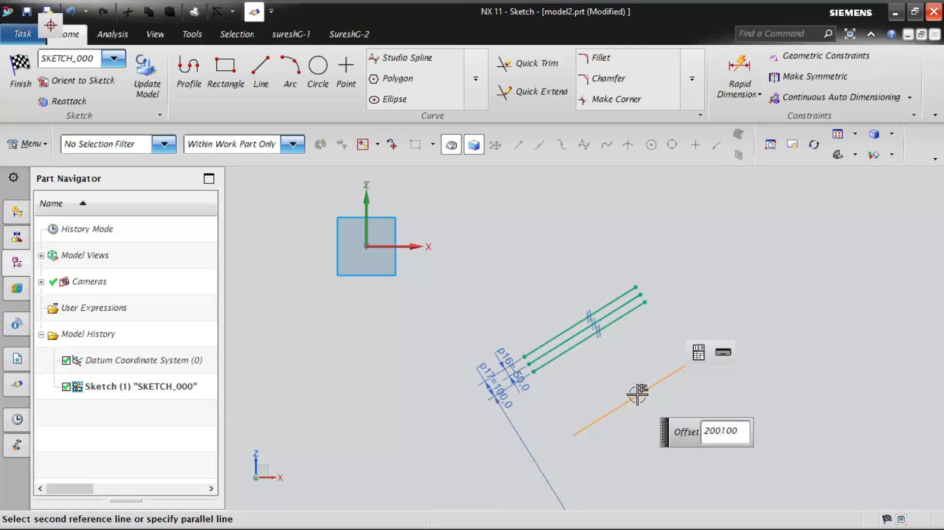
scroll(477, 232, "down", 5)
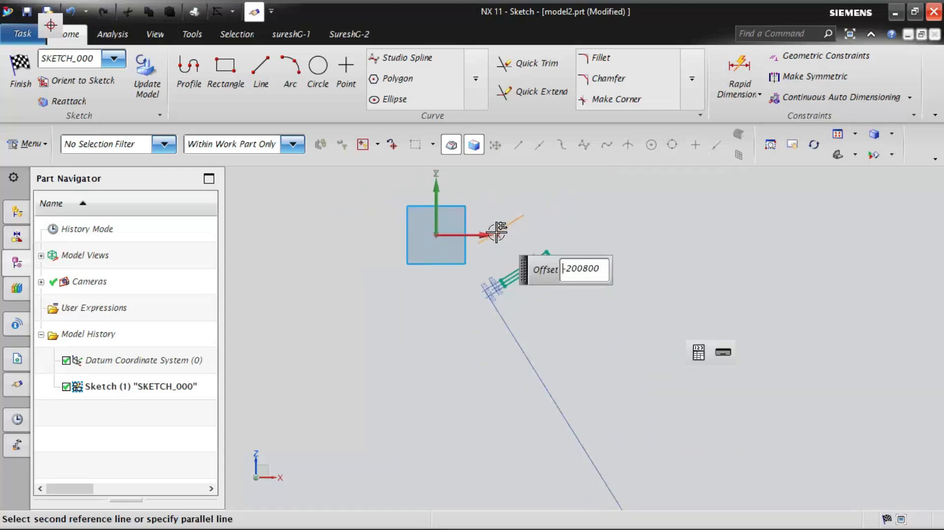
scroll(487, 234, "down", 5)
scroll(525, 273, "up", 4)
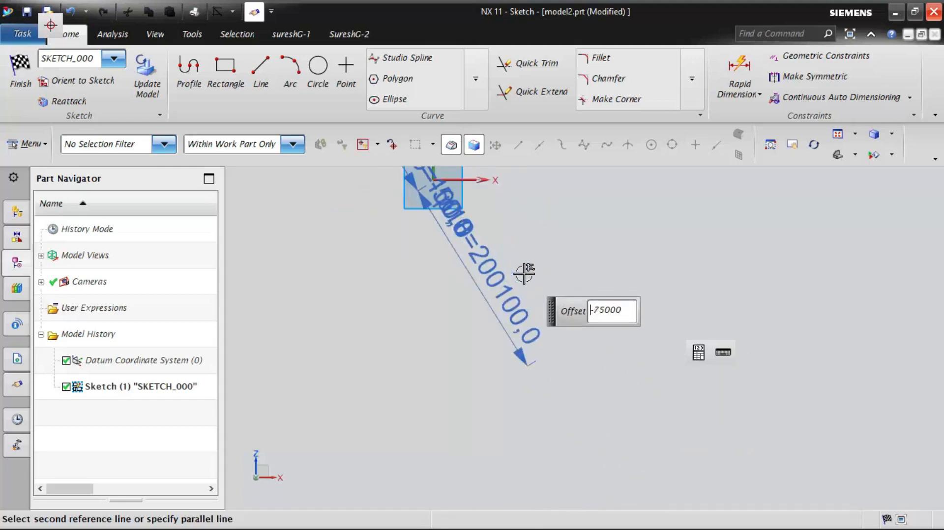
scroll(544, 375, "up", 1)
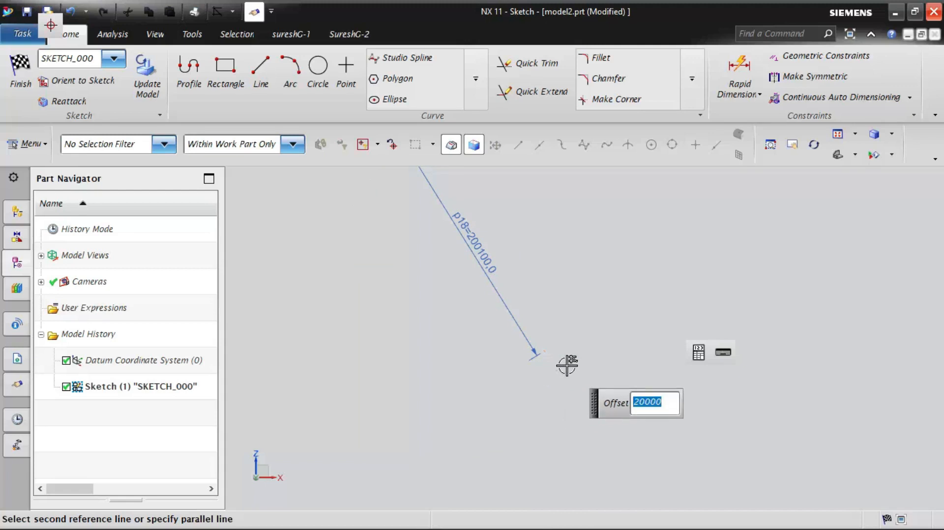
key("Escape")
key("Escape")
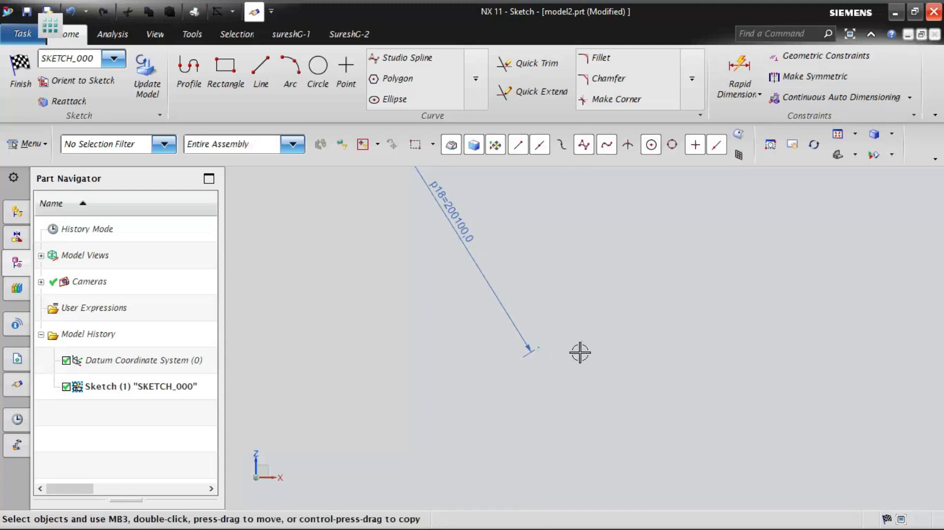
Step: Derive a parallel line at an offset of 200 on the lower-right side of the far, isolated line
scroll(585, 370, "down", 3)
scroll(584, 371, "up", 6)
scroll(588, 359, "down", 4)
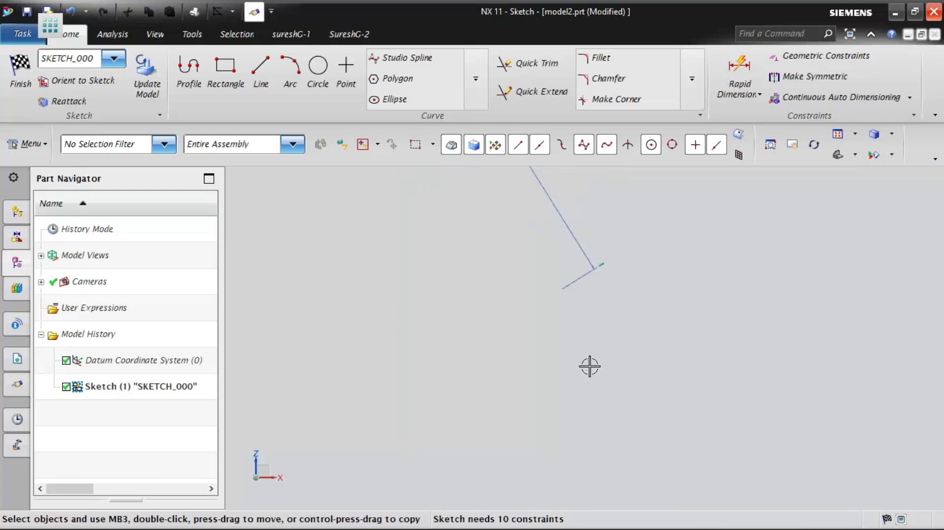
scroll(635, 262, "up", 2)
scroll(616, 261, "up", 3)
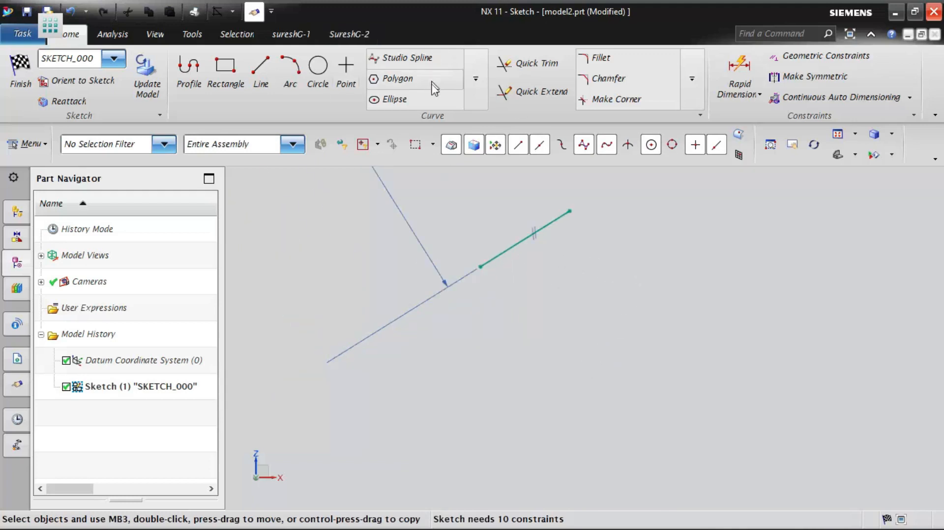
left_click(476, 80)
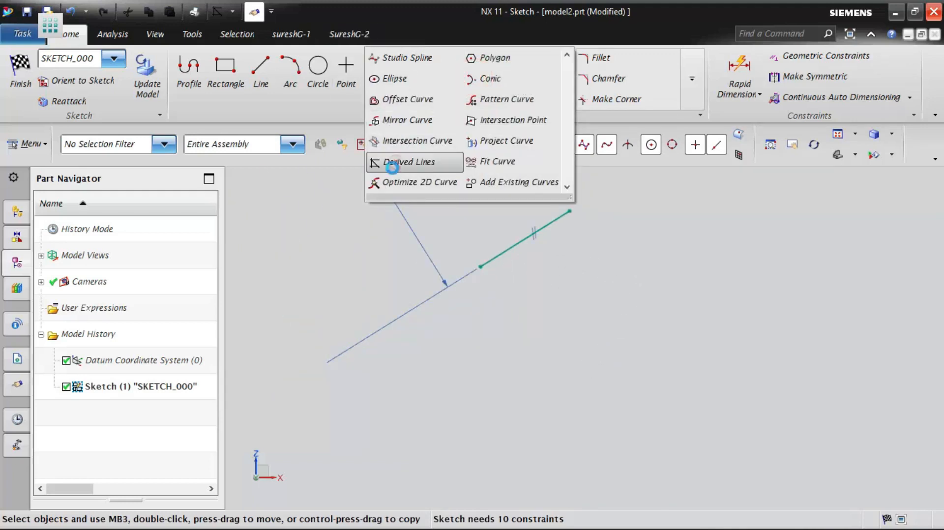
left_click(401, 219)
left_click(552, 223)
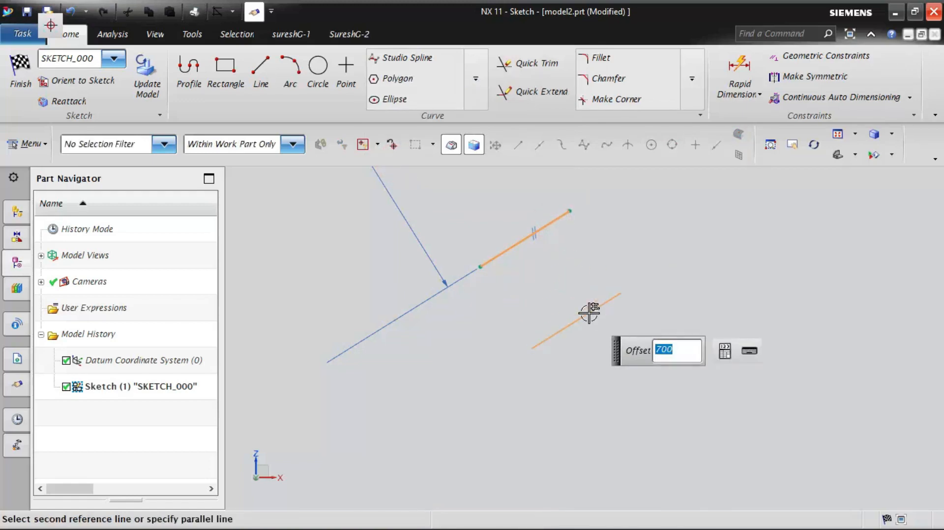
type("200")
key("Return")
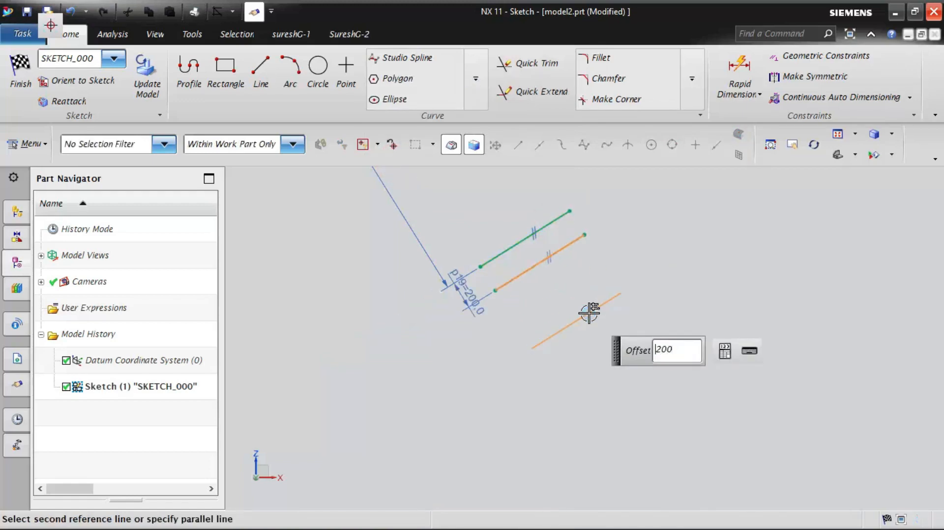
key("Escape")
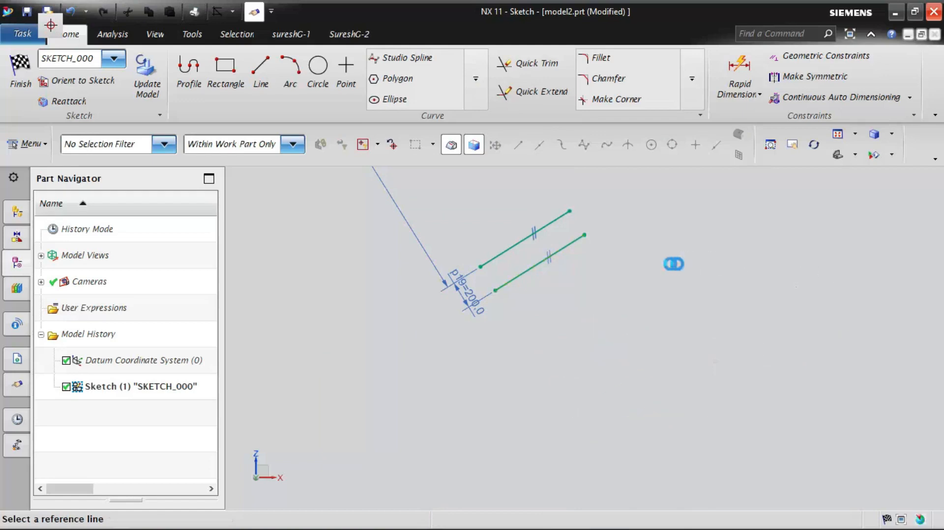
Step: Move the 200 offset dimension's text down, clear of the two far parallel lines
left_click(476, 309)
key("Escape")
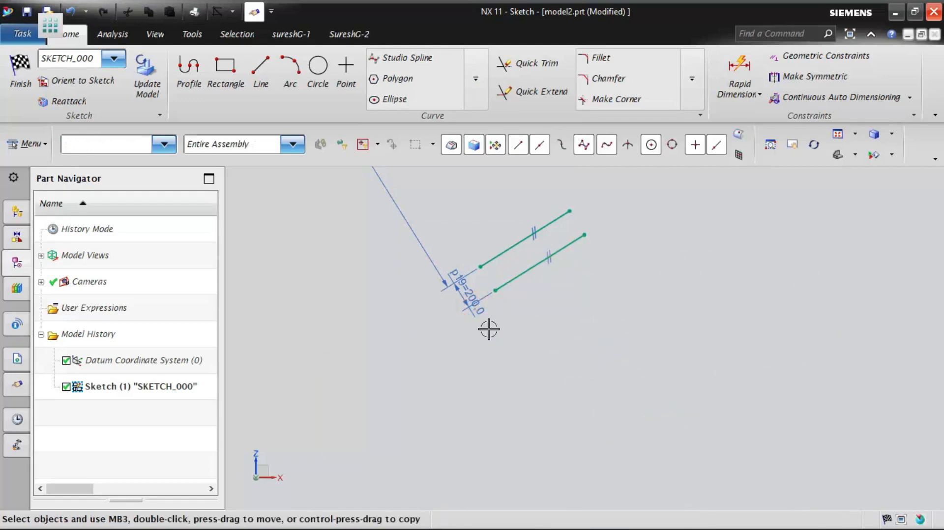
left_click_drag(479, 310, 499, 372)
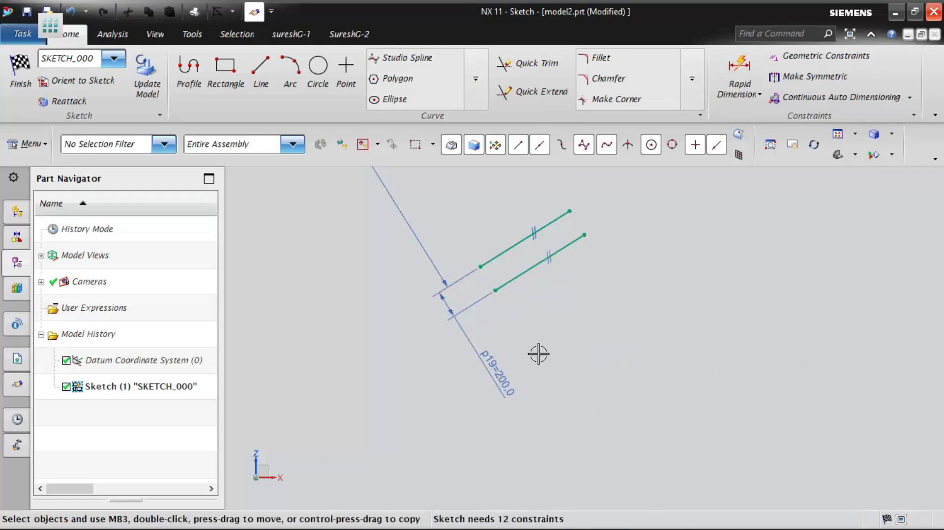
Step: Set the selection filter to Curve and delete all the curves in the sketch
scroll(492, 404, "down", 10)
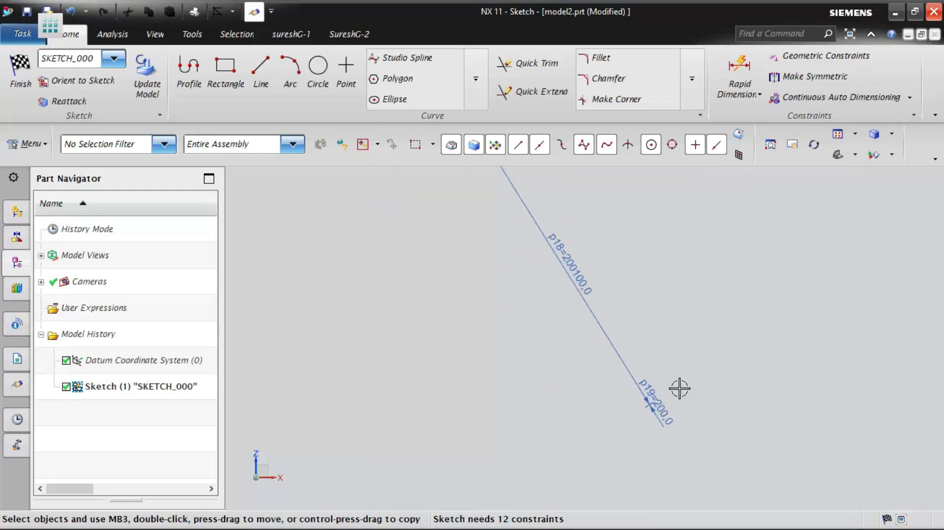
key("ctrl+a")
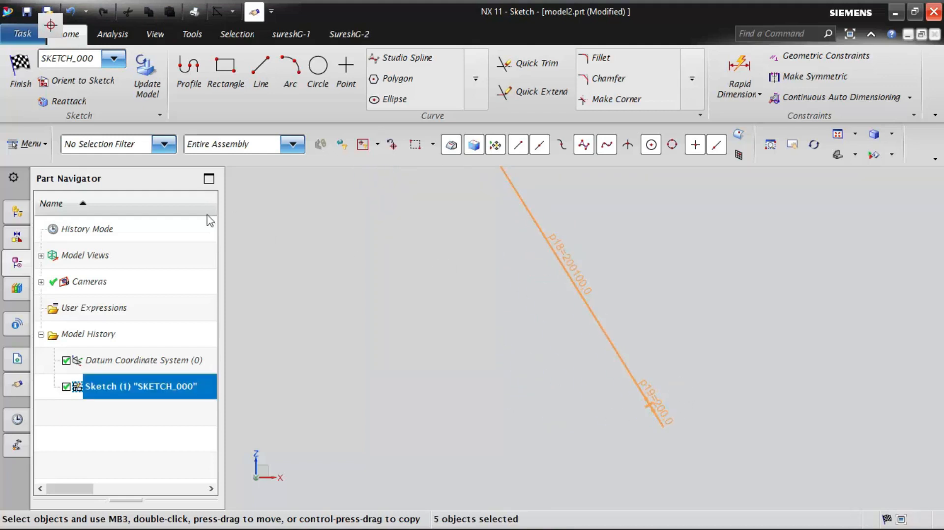
left_click(133, 145)
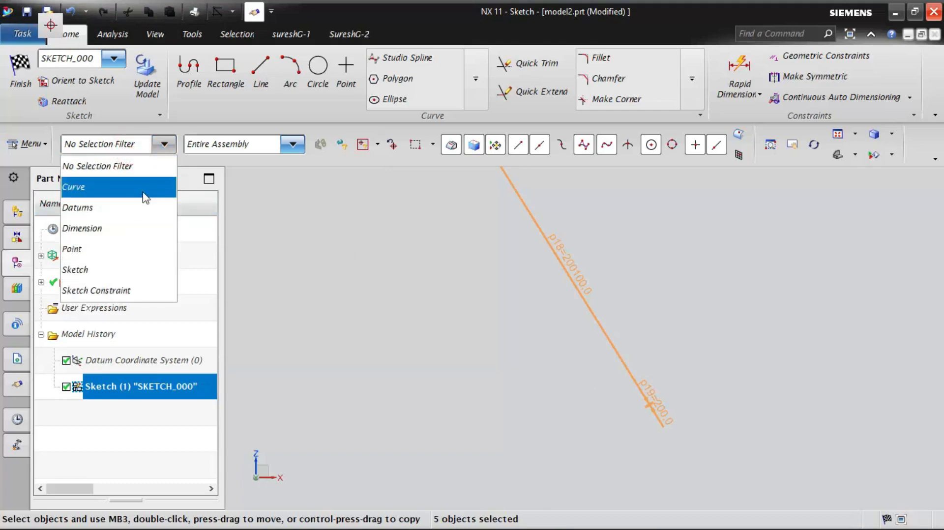
left_click(142, 192)
key("Delete")
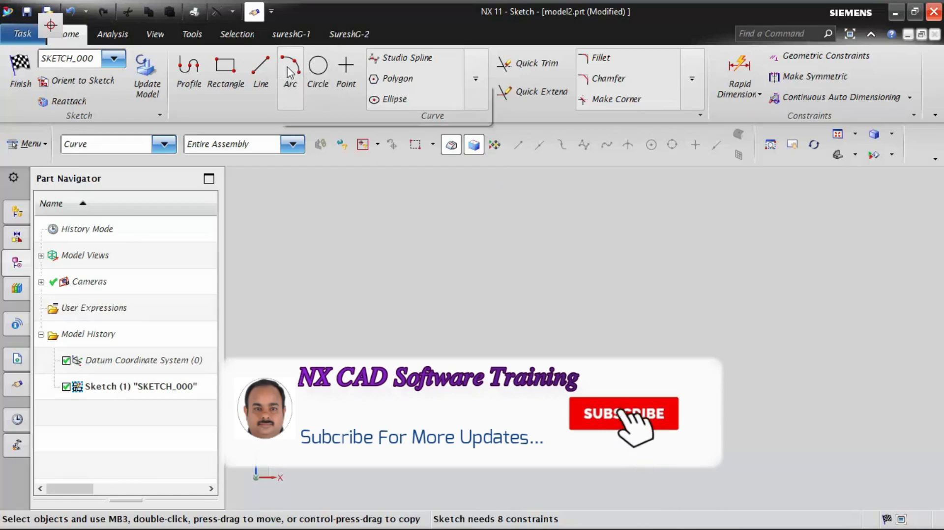
Step: Draw a center-point circle below and slightly to the right of the sketch origin
left_click(319, 65)
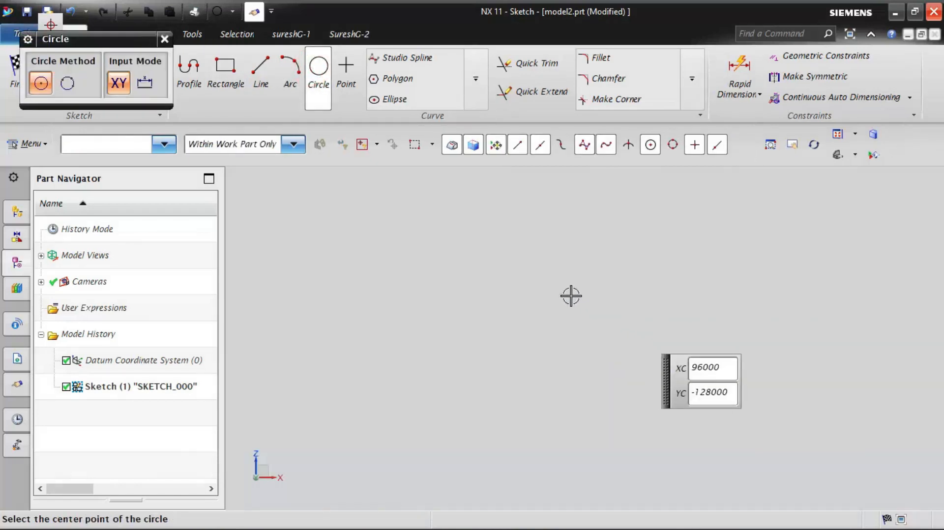
left_click(571, 296)
left_click(634, 265)
key("Escape")
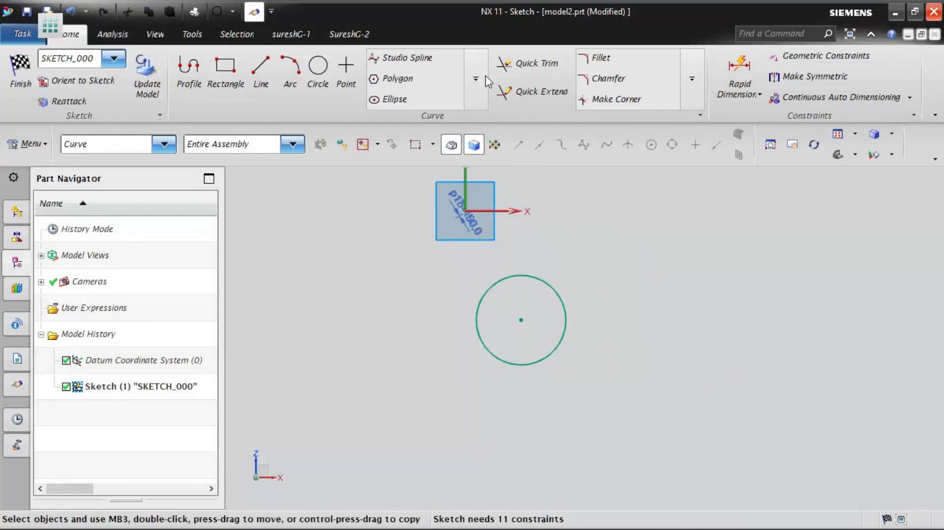
left_click(475, 79)
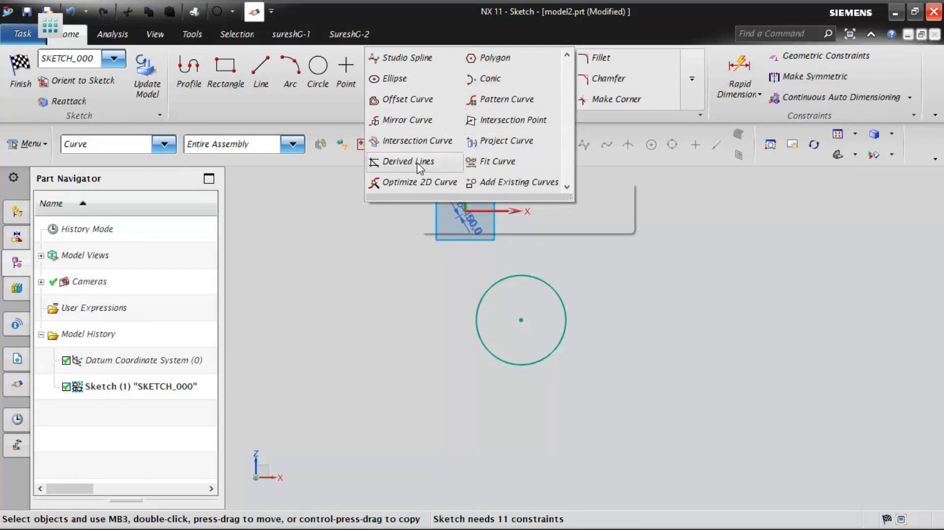
left_click(417, 162)
scroll(558, 386, "up", 3)
scroll(556, 403, "down", 1)
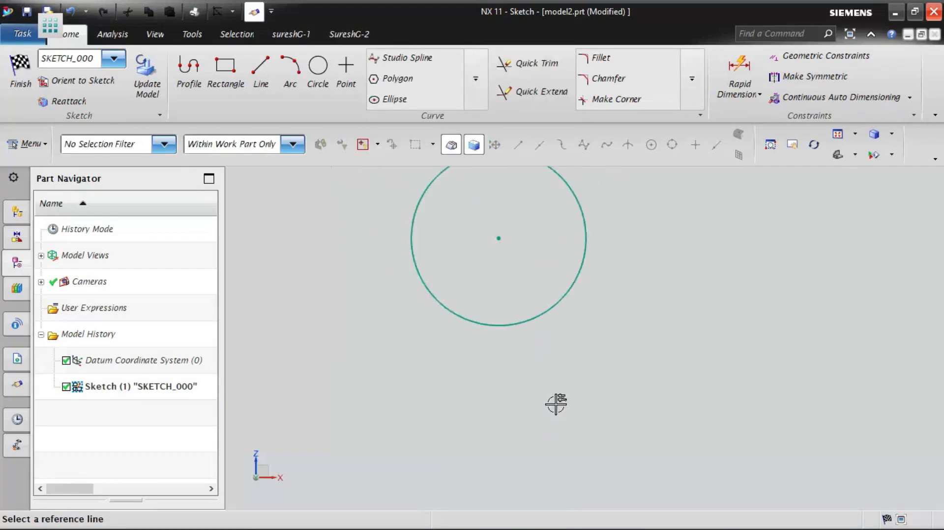
scroll(550, 343, "down", 2)
scroll(514, 222, "up", 2)
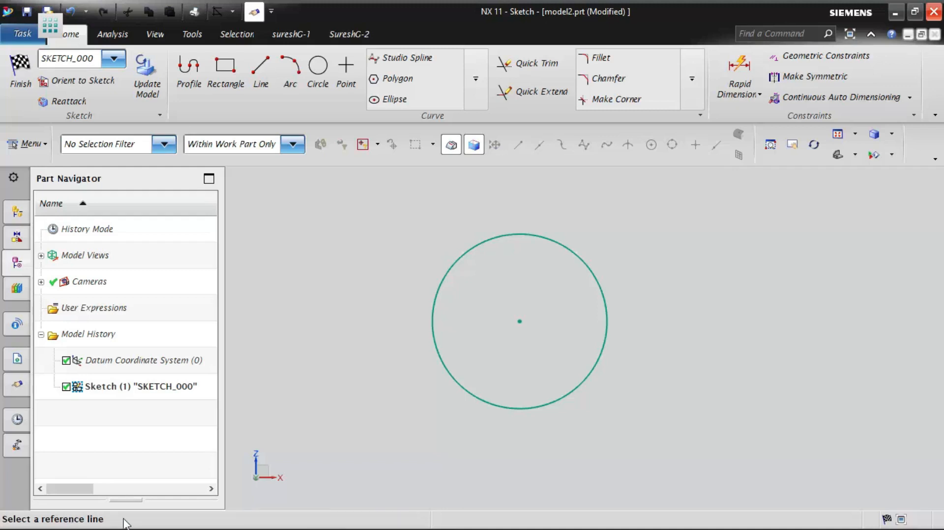
Step: Draw a line rising at about 32 degrees to the right of the circle and end the Line command
left_click(261, 71)
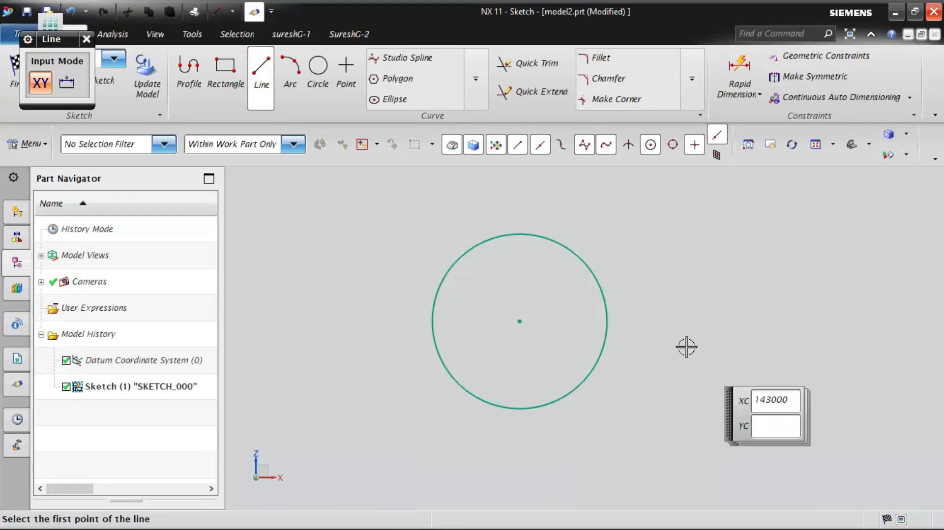
left_click(674, 332)
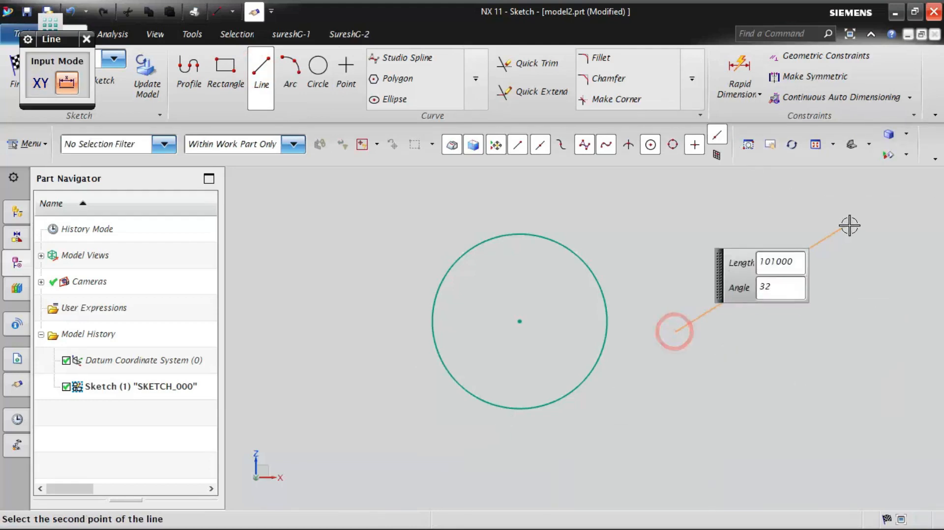
left_click(856, 220)
key("Escape")
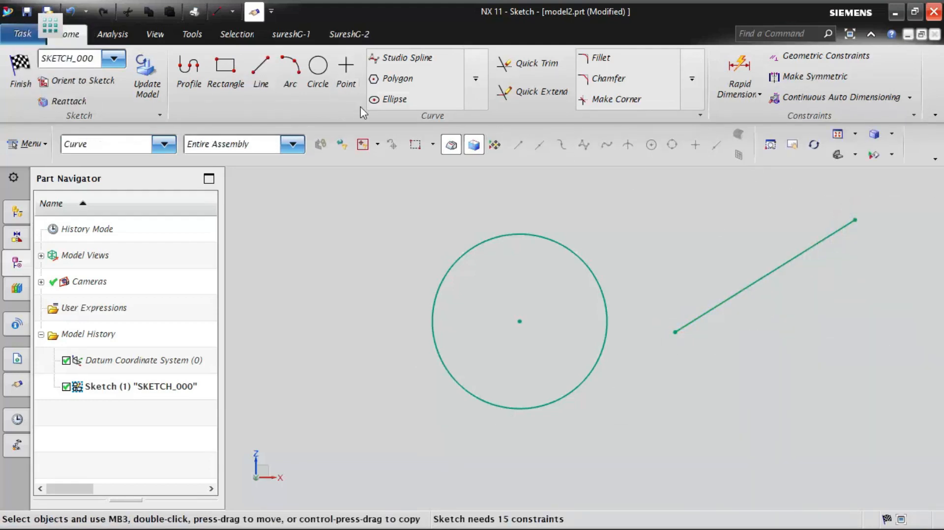
Step: Draw an upward-bulging three-point arc below the sloping line and end the Arc command
left_click(290, 74)
left_click(673, 424)
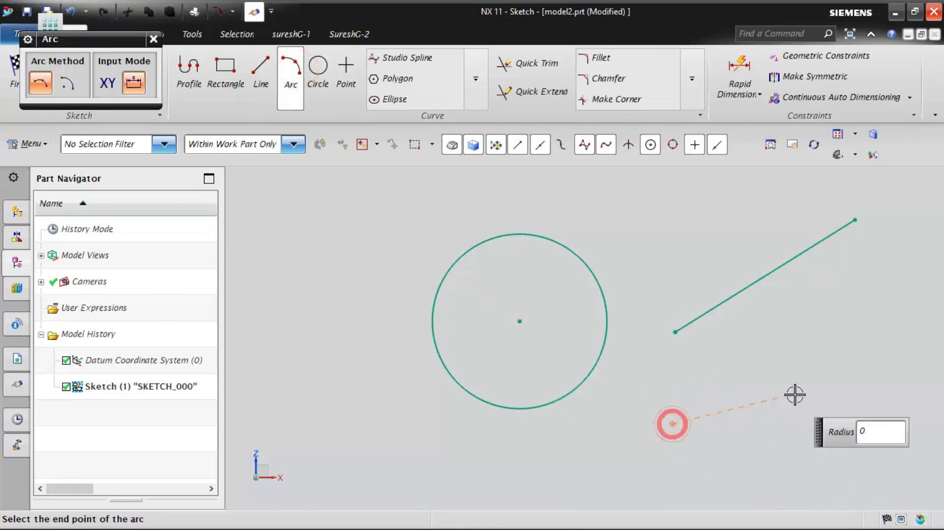
left_click(829, 408)
left_click(772, 374)
key("Escape")
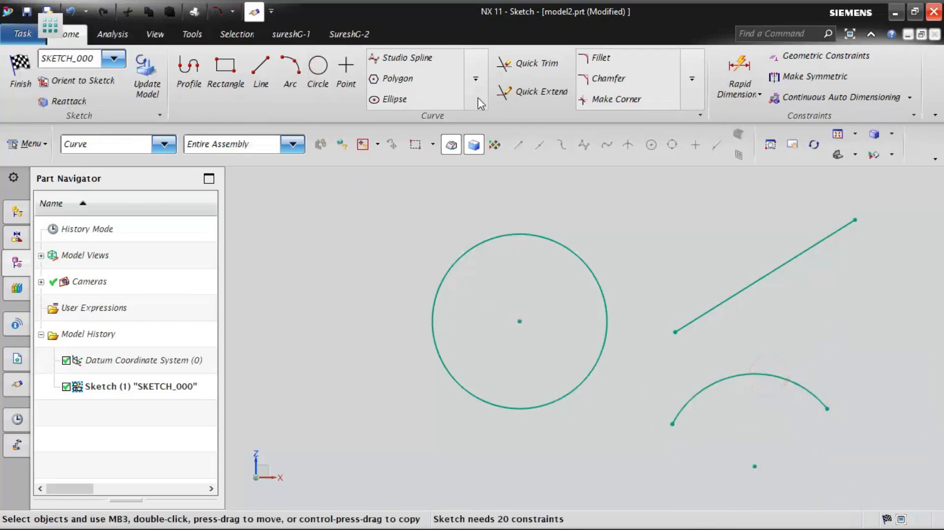
left_click(475, 81)
left_click(421, 163)
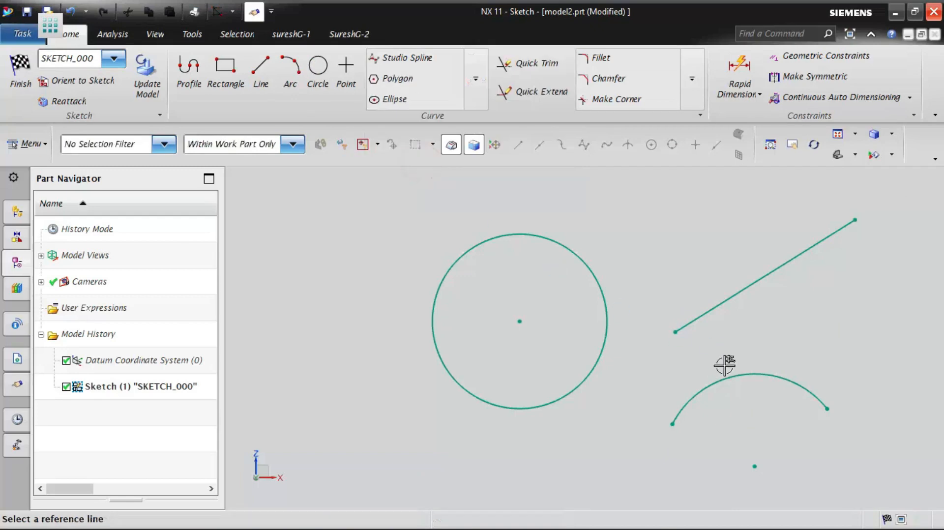
middle_click(739, 347)
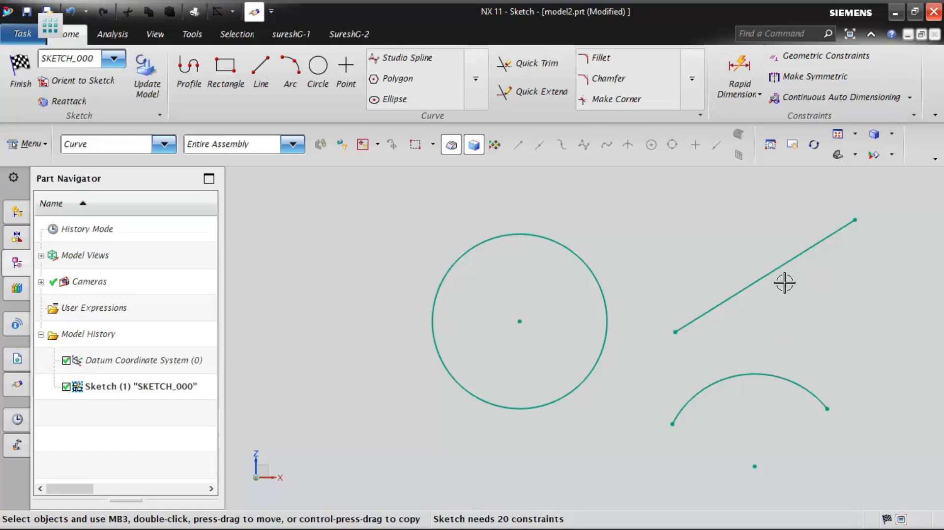
Step: Use Derived Lines to place freehand parallels on both sides of the sloping line, and end the command
left_click(476, 78)
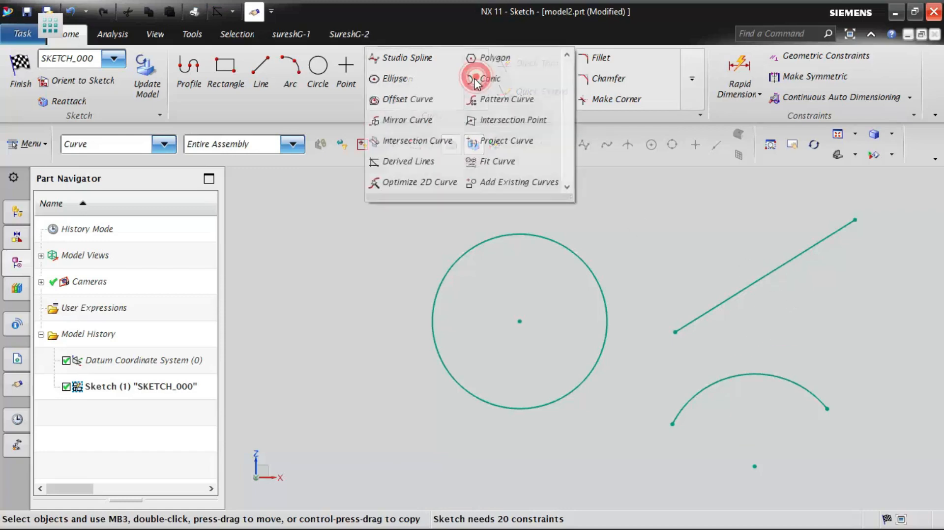
left_click(389, 162)
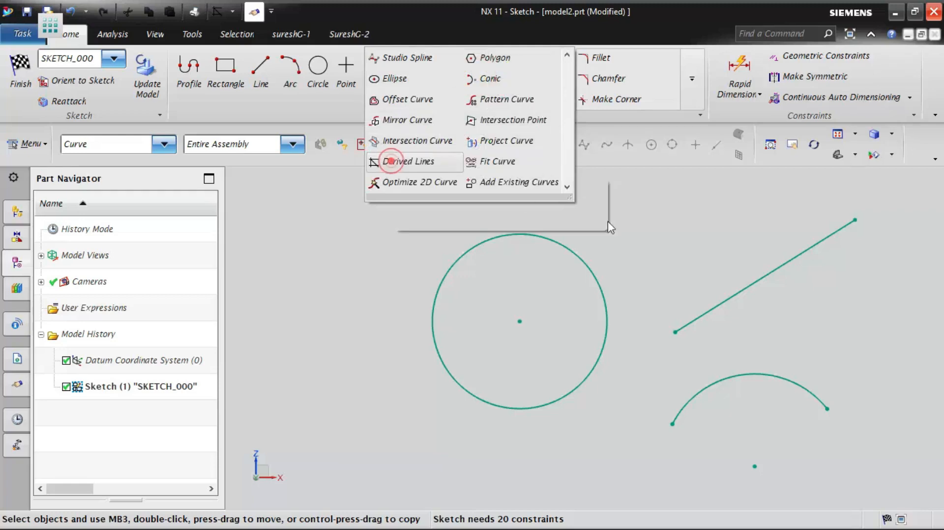
left_click(772, 266)
left_click(665, 252)
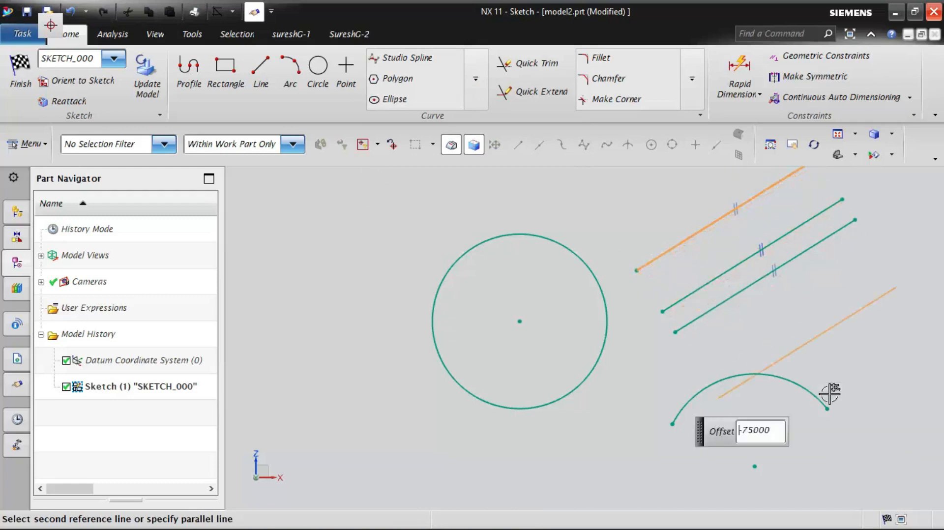
left_click(835, 315)
key("Escape")
scroll(455, 381, "down", 3)
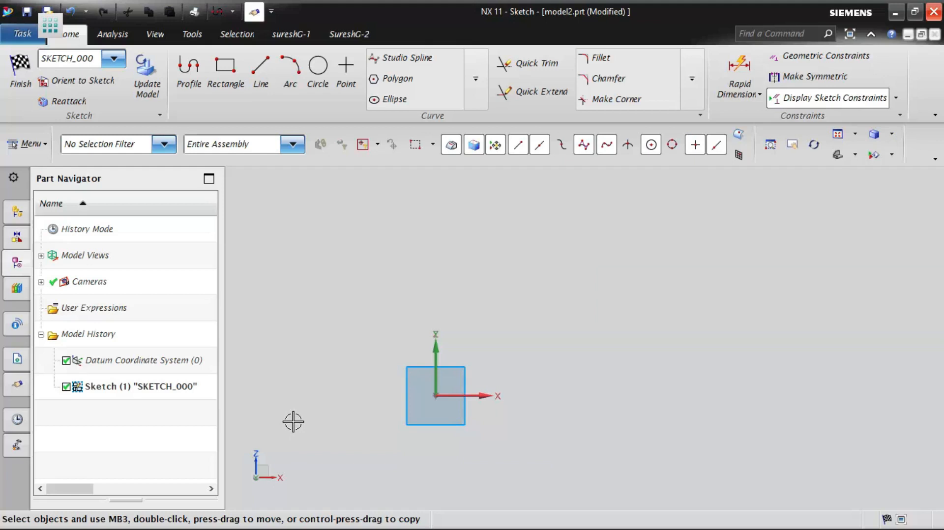
left_click(473, 83)
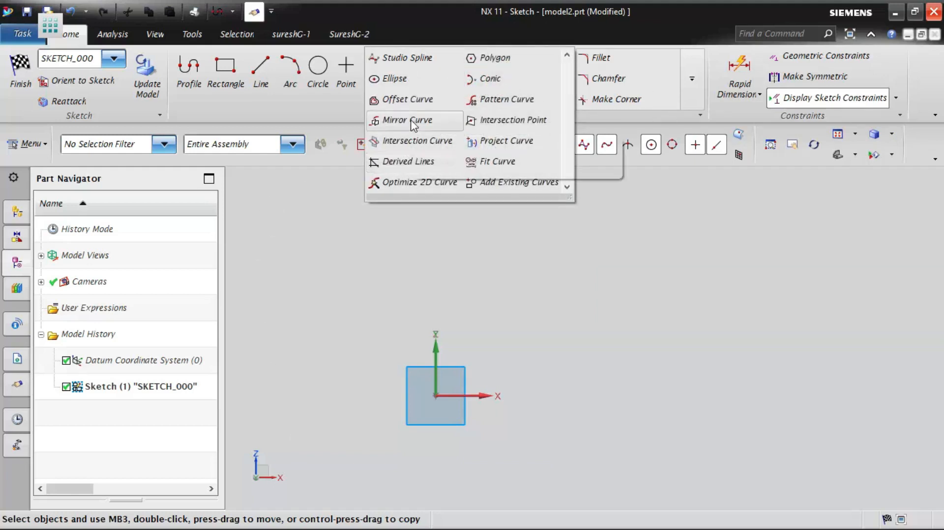
left_click(28, 144)
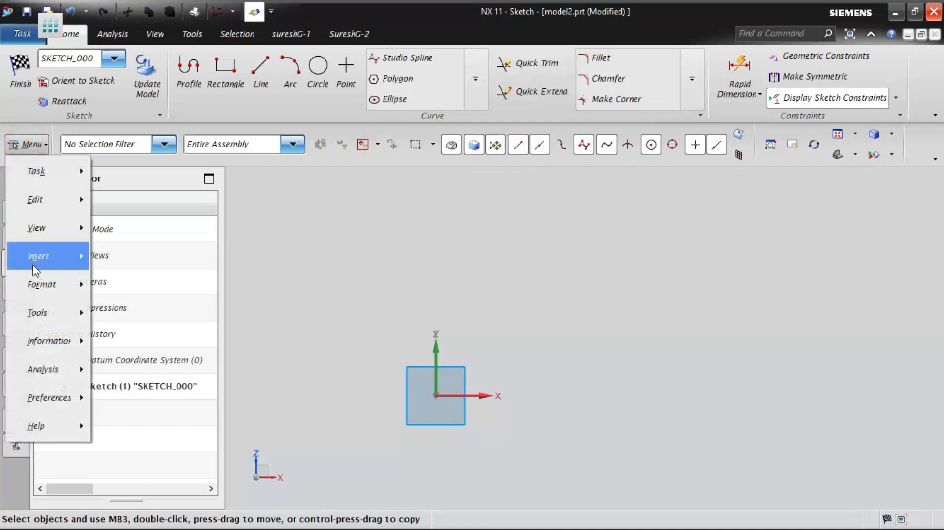
mouse_move(34, 259)
mouse_move(172, 299)
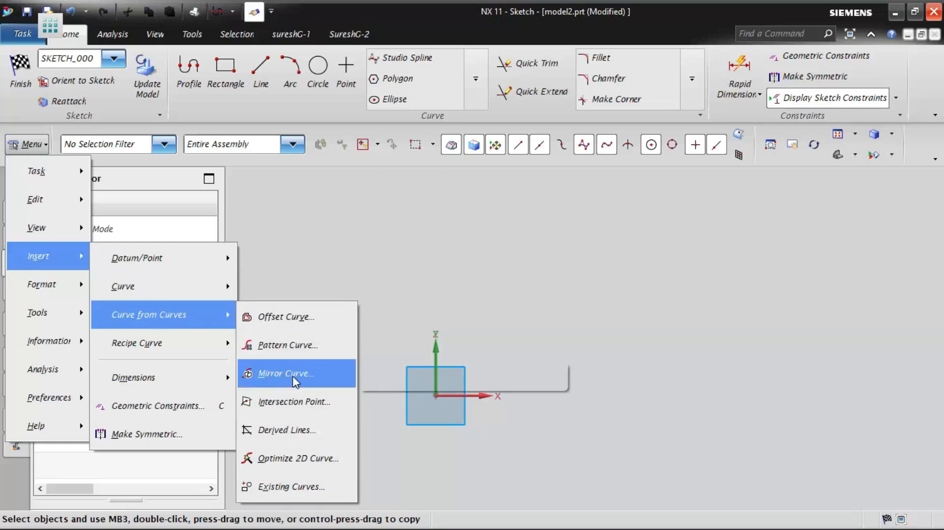
left_click(688, 288)
Step: Draw a closed right triangle 38 wide and 42 high left of the vertical sketch axis with Profile, its vertical side facing the axis
left_click(189, 69)
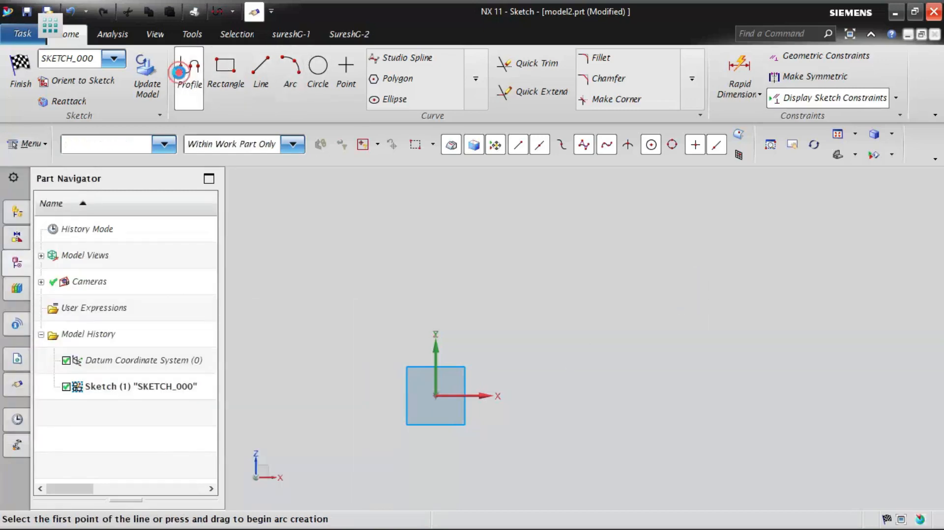
left_click(509, 214)
left_click(487, 379)
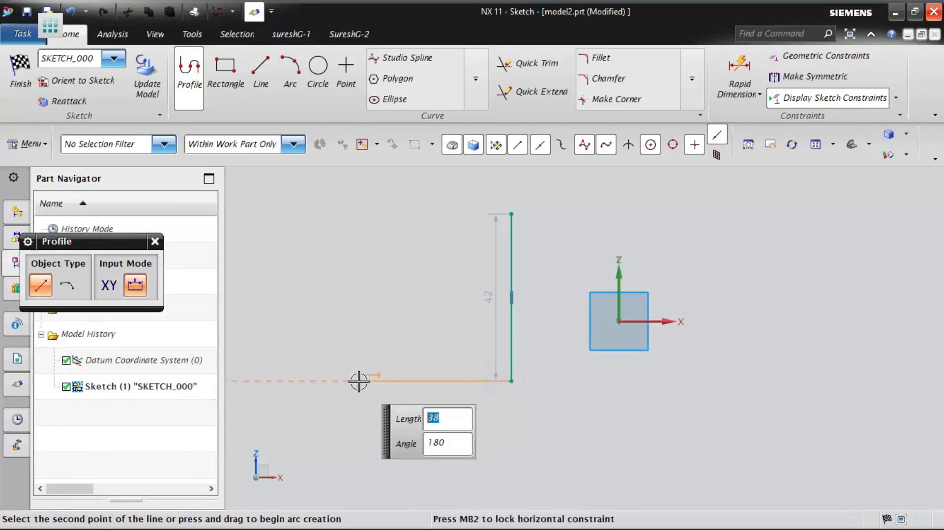
left_click(360, 381)
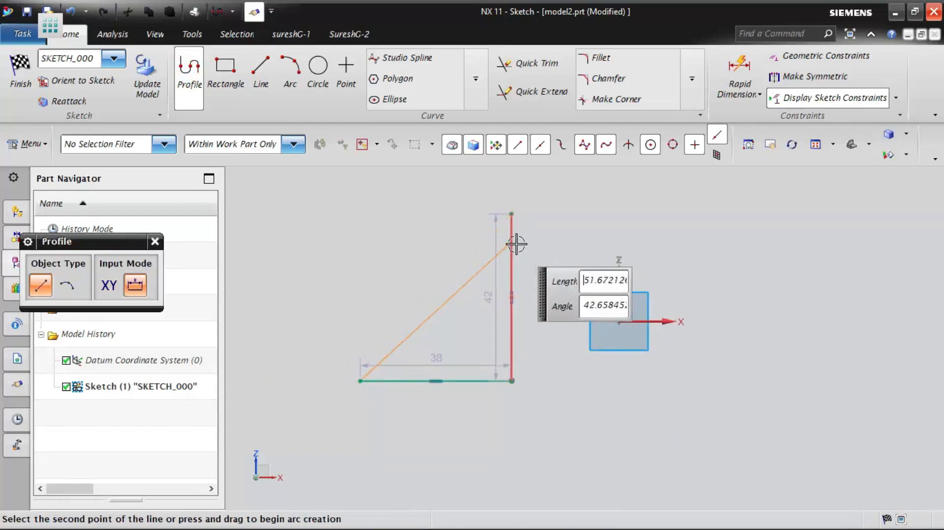
left_click(512, 214)
key("Escape")
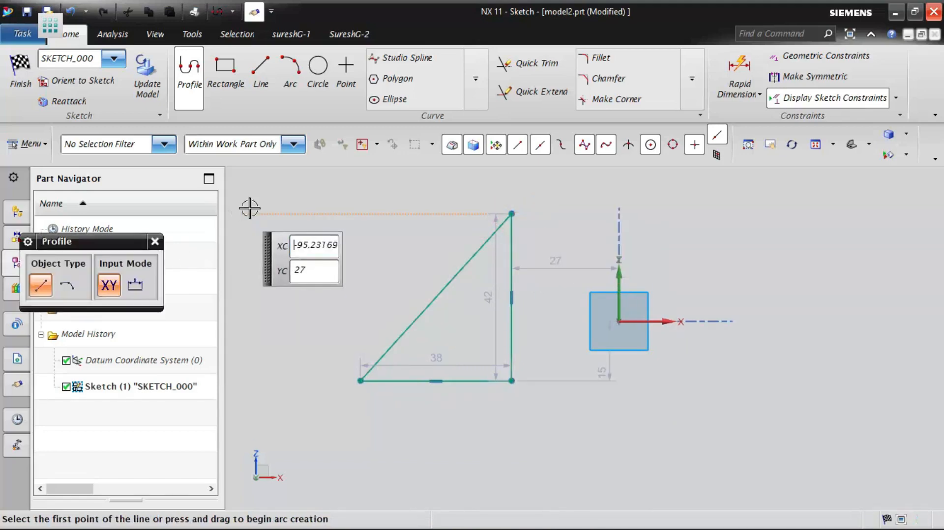
left_click(151, 240)
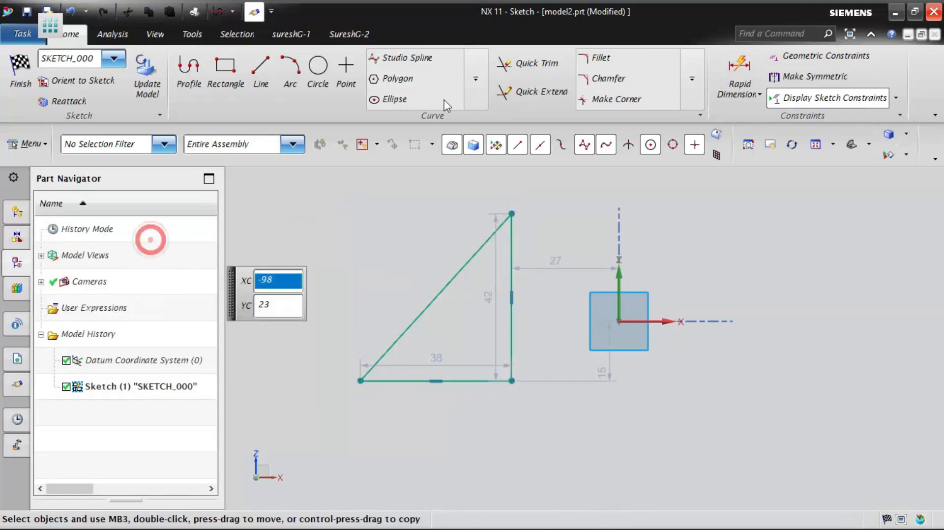
Step: Mirror the triangle's three lines about the sketch vertical axis with Mirror Curve and close the command
left_click(476, 78)
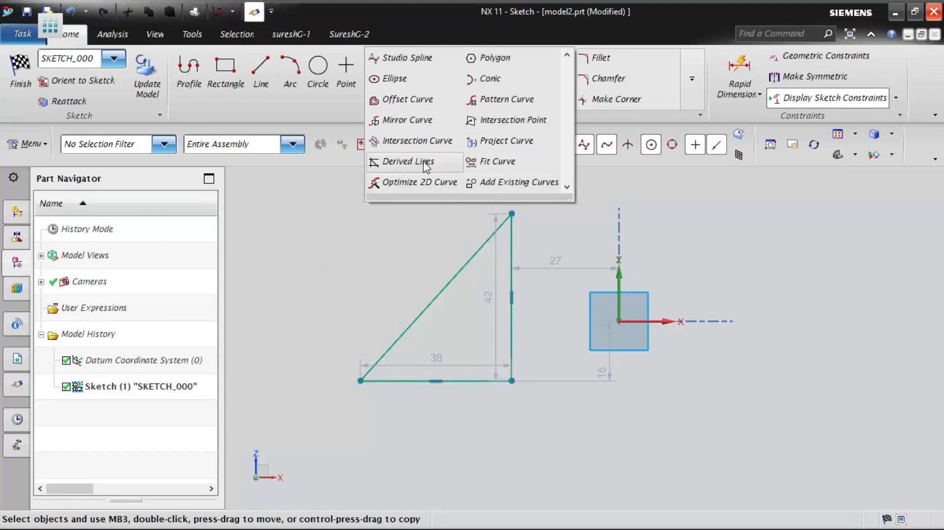
left_click(418, 120)
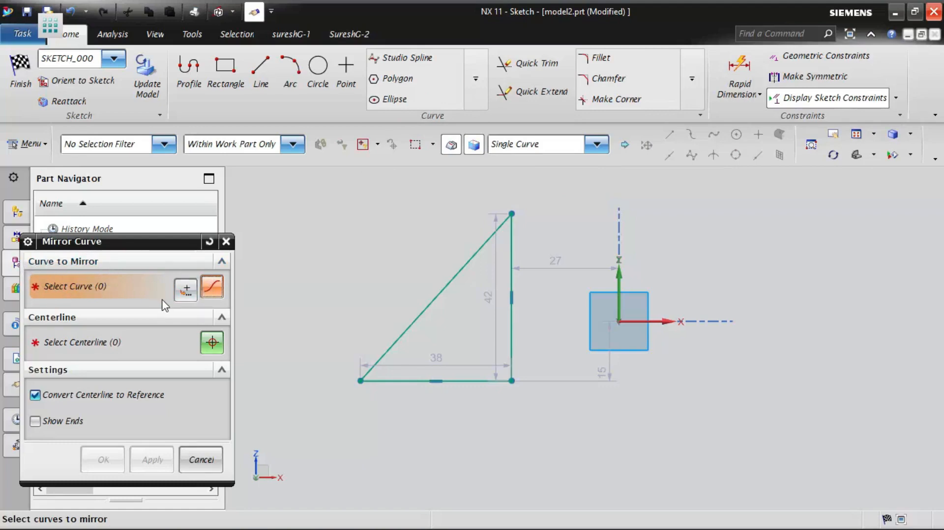
left_click(512, 243)
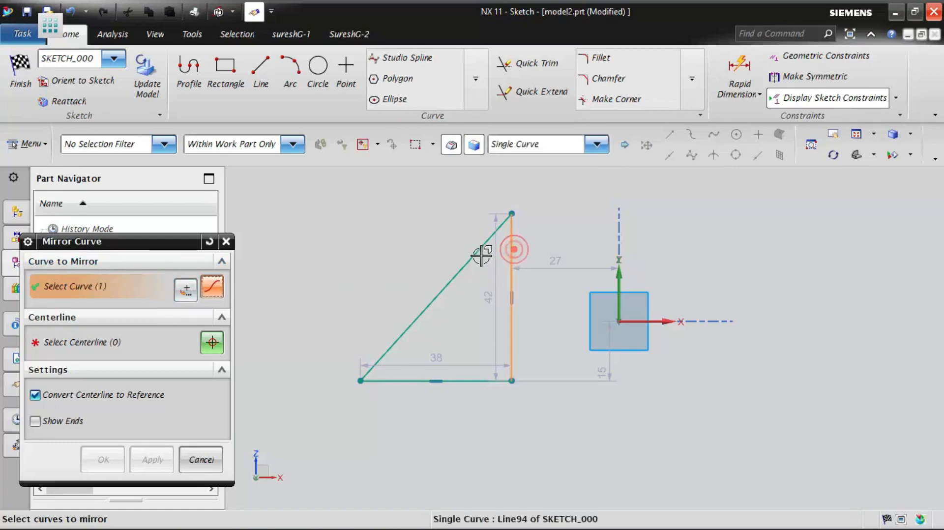
left_click(476, 259)
left_click(436, 380)
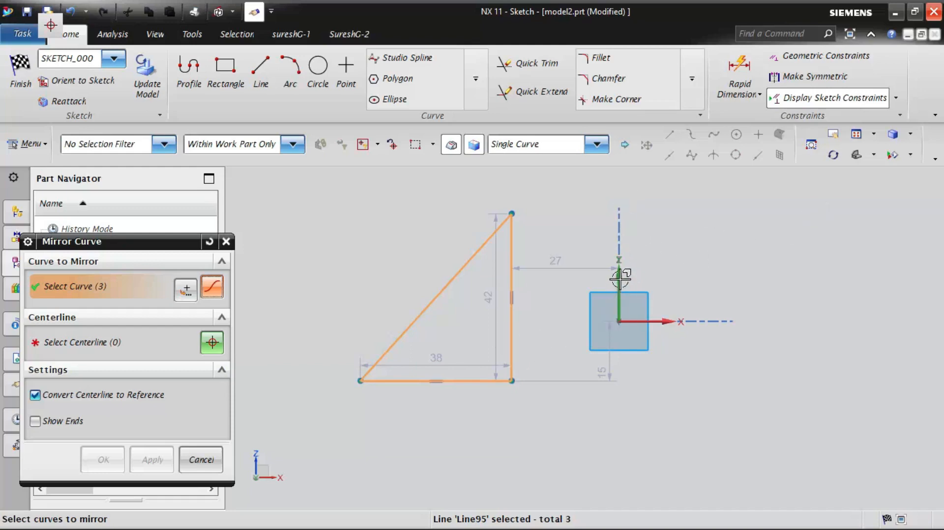
left_click(212, 344)
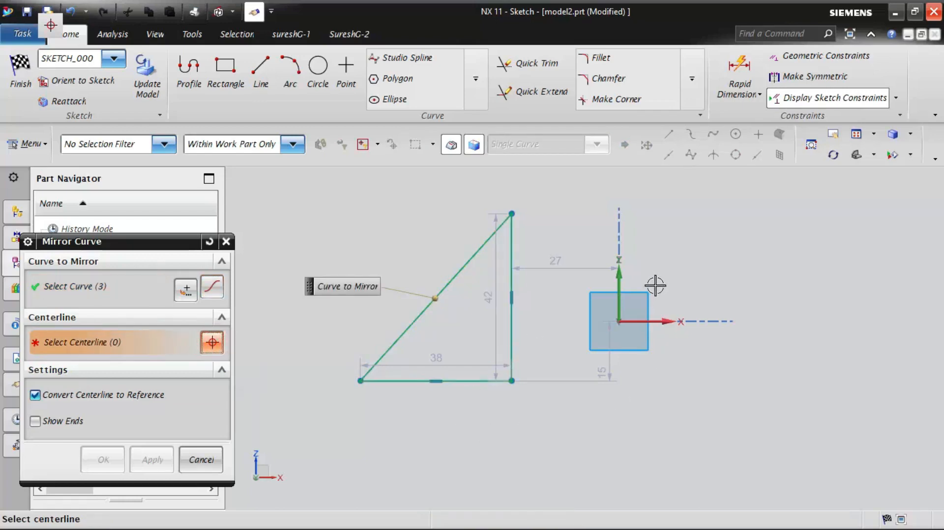
left_click(622, 286)
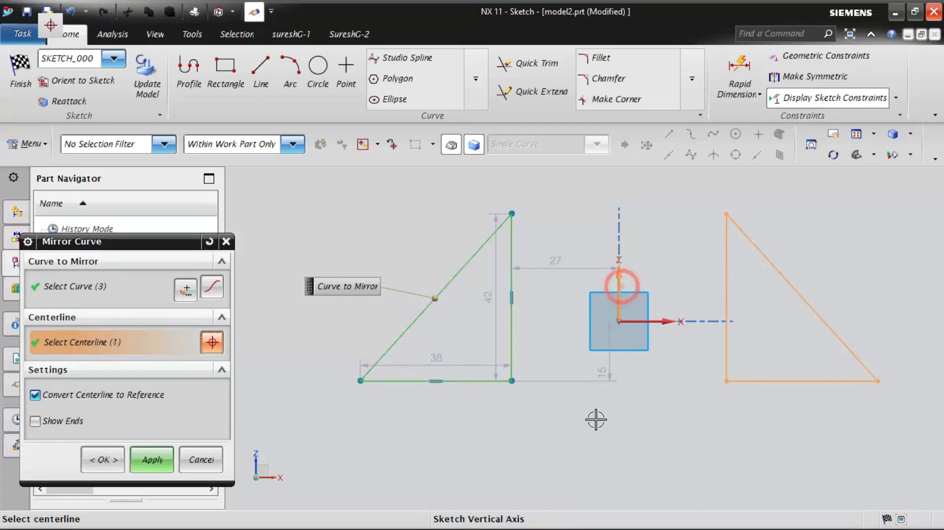
left_click(156, 459)
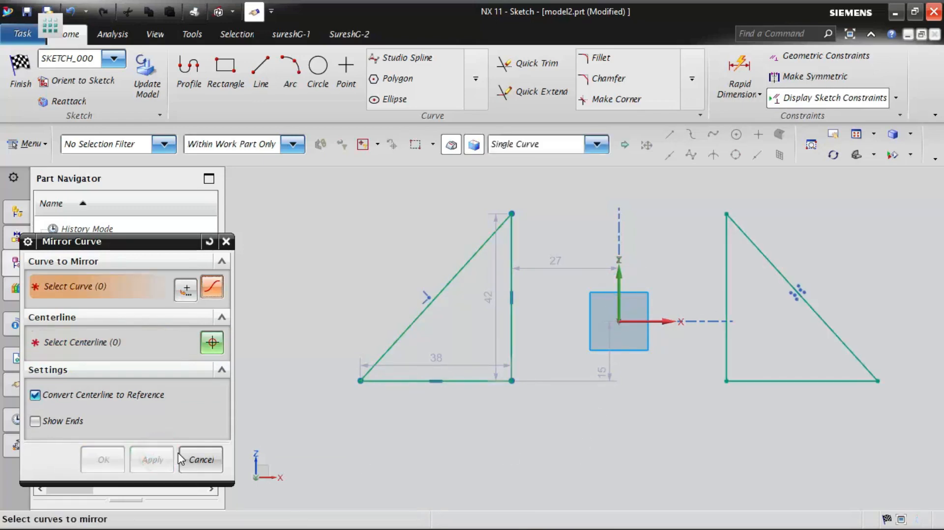
left_click(199, 459)
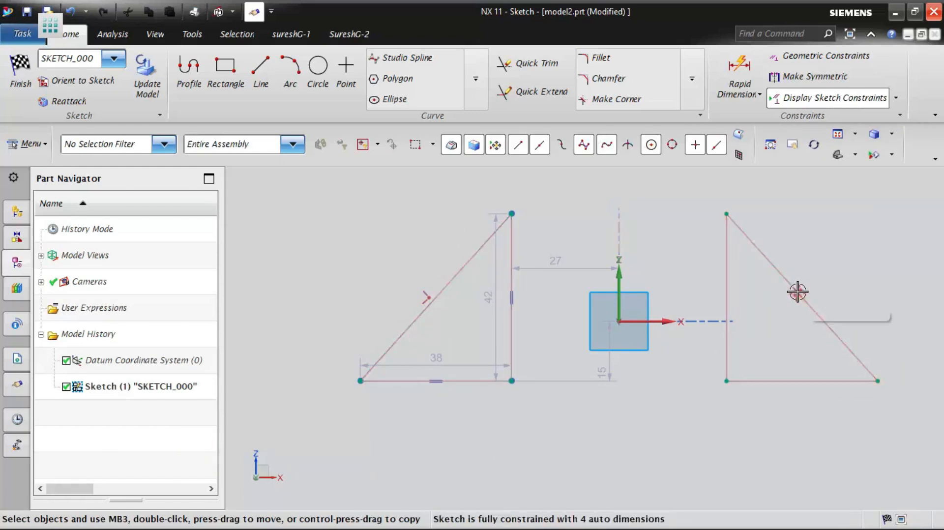
Step: Open the mirror constraint on the mirrored triangle to review its curve and centerline selections, and leave it without changes
double_click(804, 286)
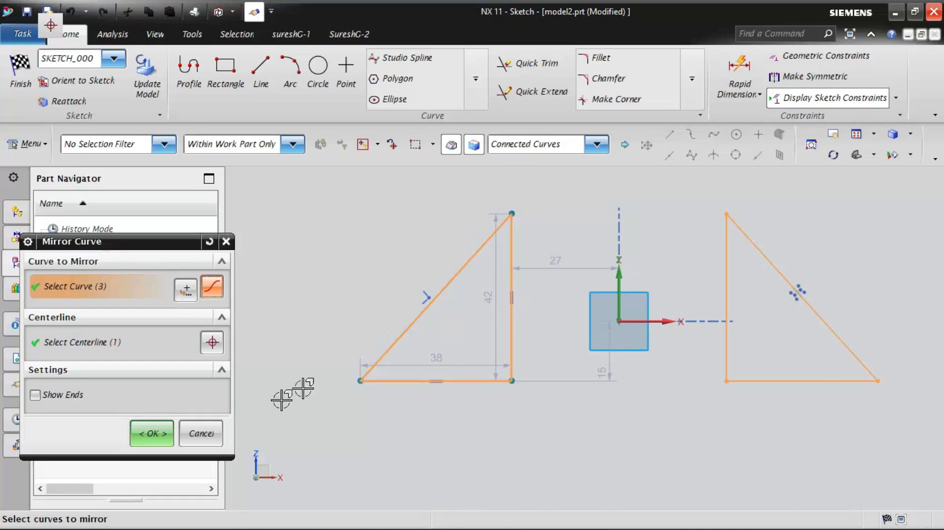
left_click(188, 434)
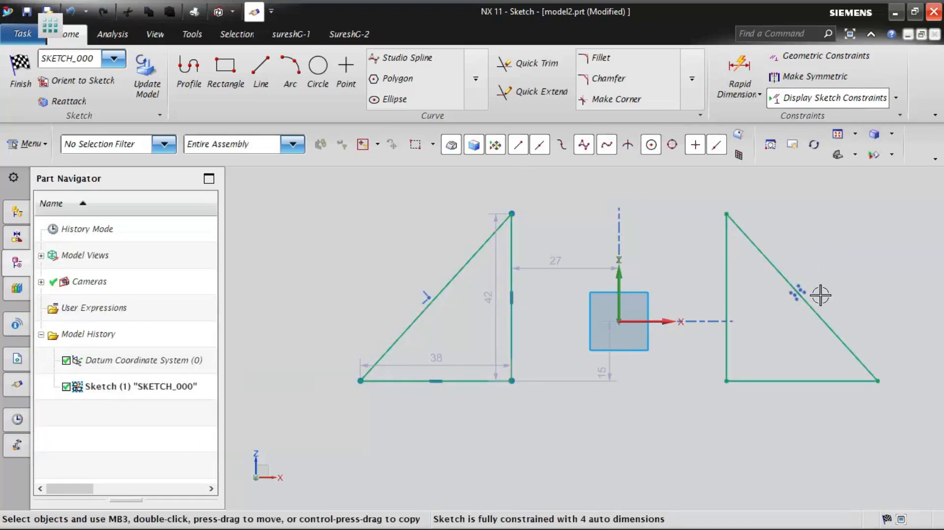
left_click(794, 292)
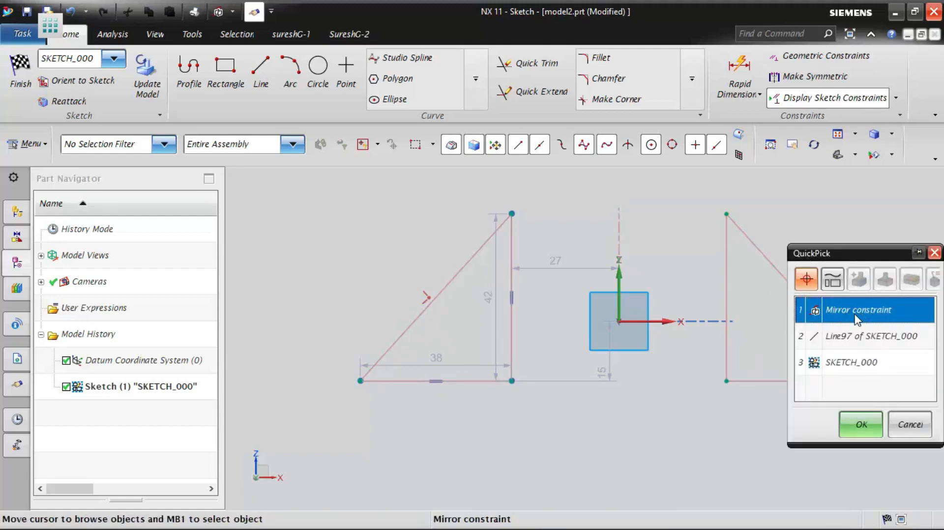
left_click(910, 432)
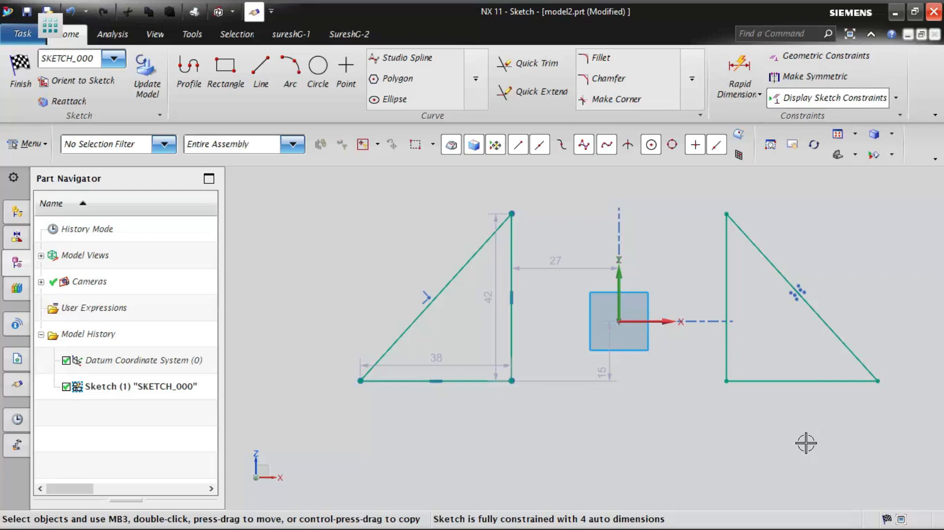
Step: Undo the triangle's mirror copy and draw a circle about 8.3 in diameter inside the triangle
key("ctrl+z")
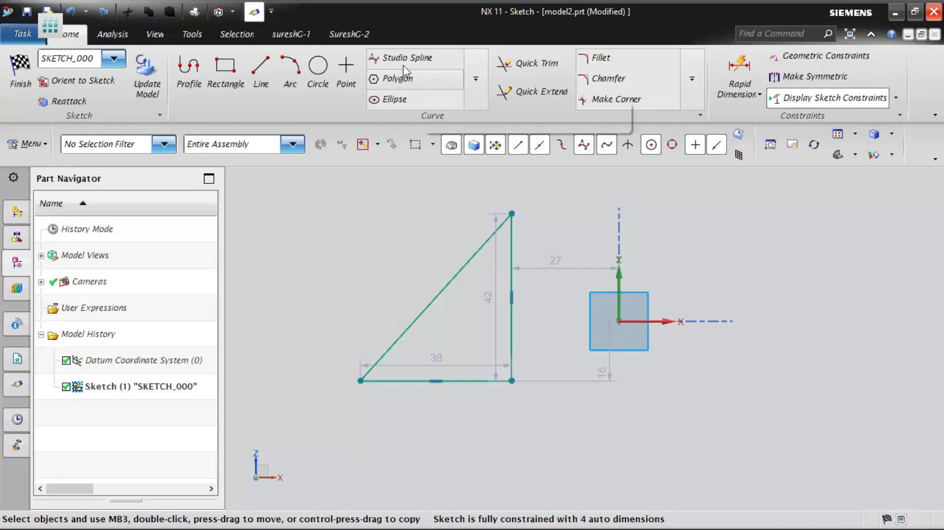
left_click(318, 69)
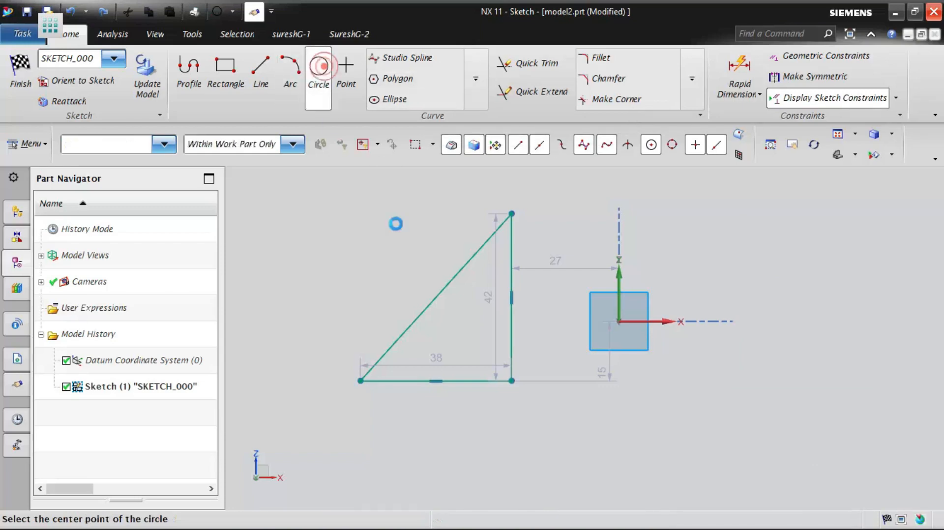
left_click(448, 332)
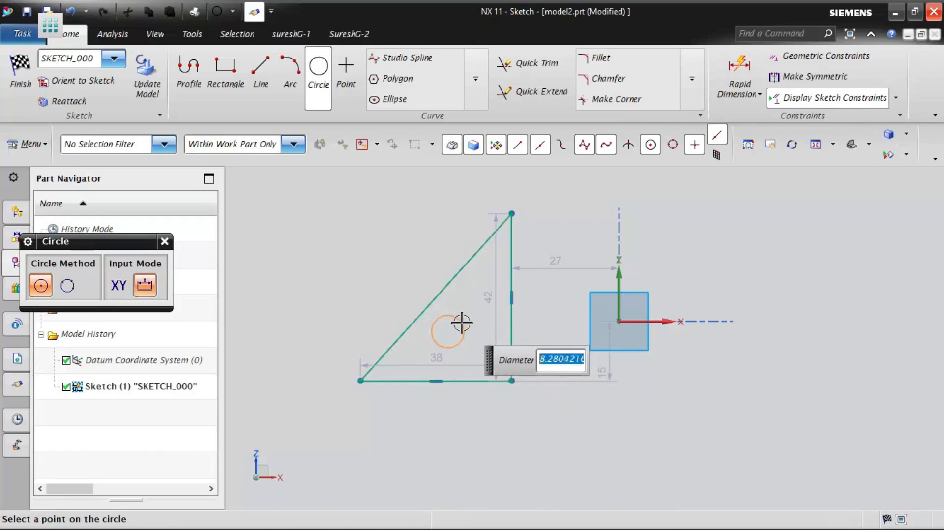
left_click(462, 323)
key("Escape")
scroll(366, 368, "down", 1)
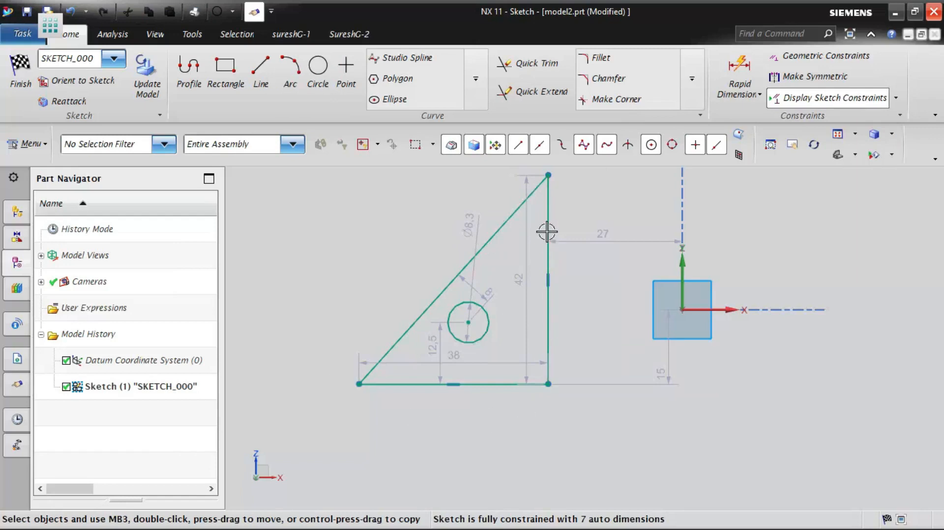
scroll(307, 280, "down", 1)
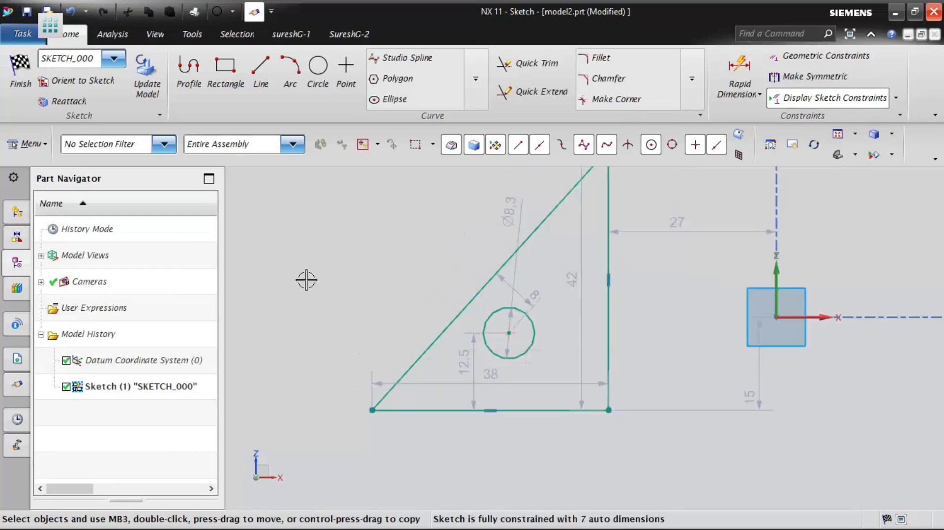
scroll(311, 278, "up", 2)
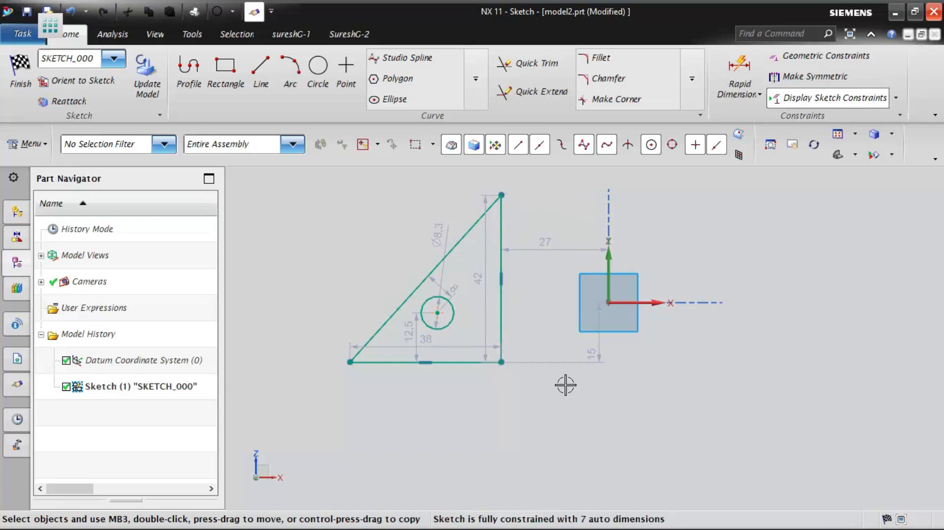
Step: Mirror the sloping line, base line and circle about the triangle's vertical side with Convert Centerline to Reference enabled, and inspect the result
left_click(477, 80)
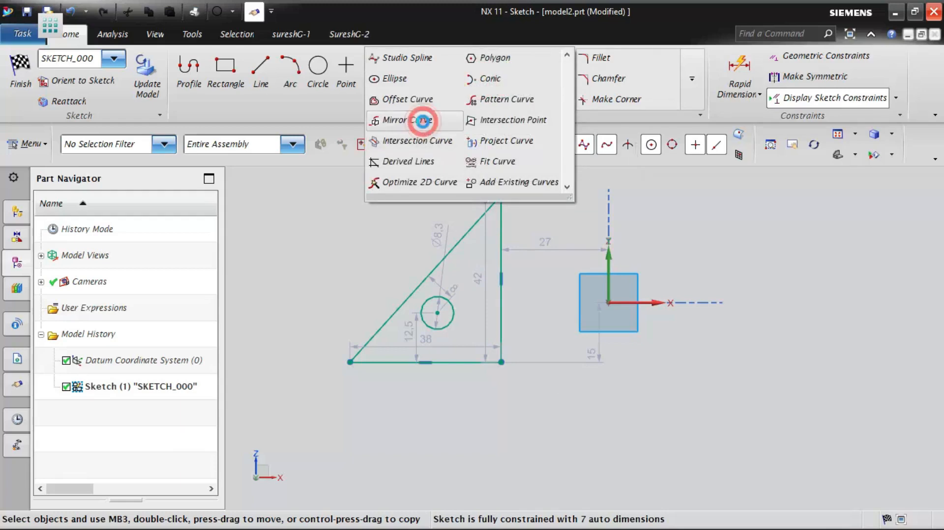
left_click(423, 121)
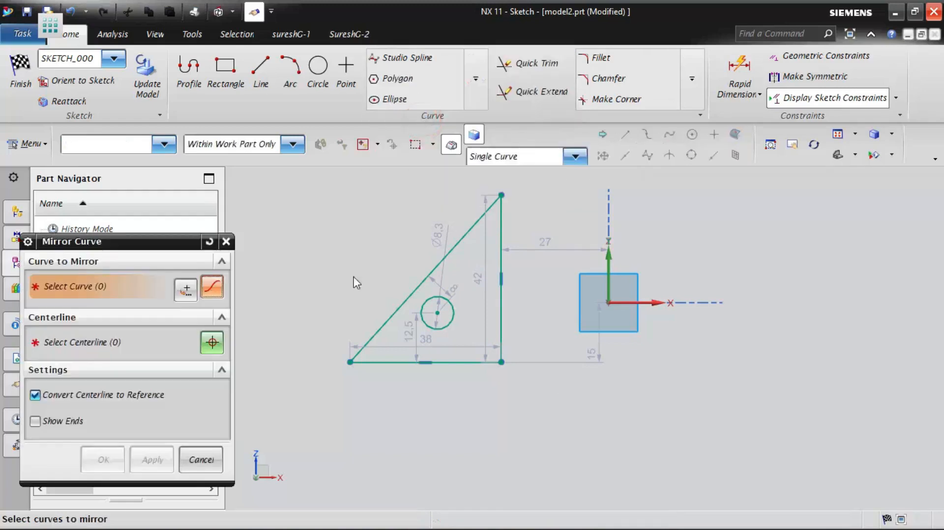
left_click(469, 231)
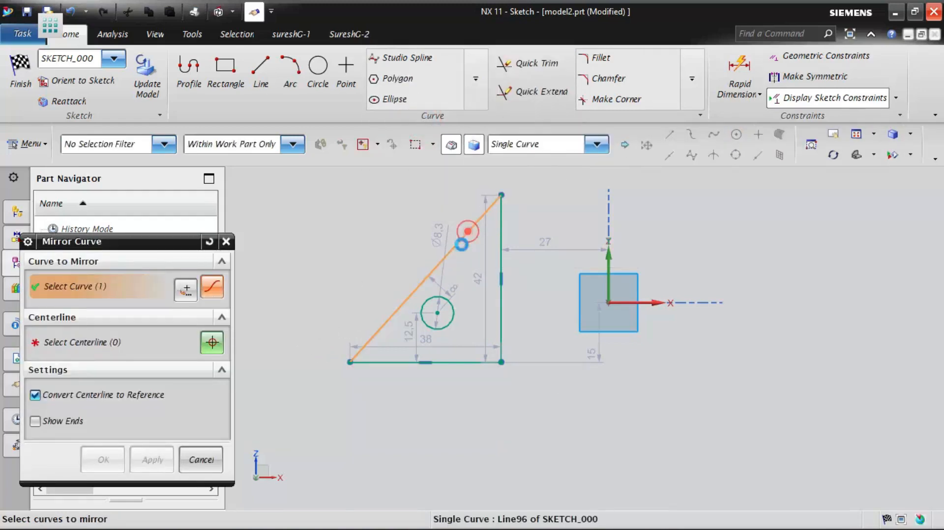
left_click(384, 364)
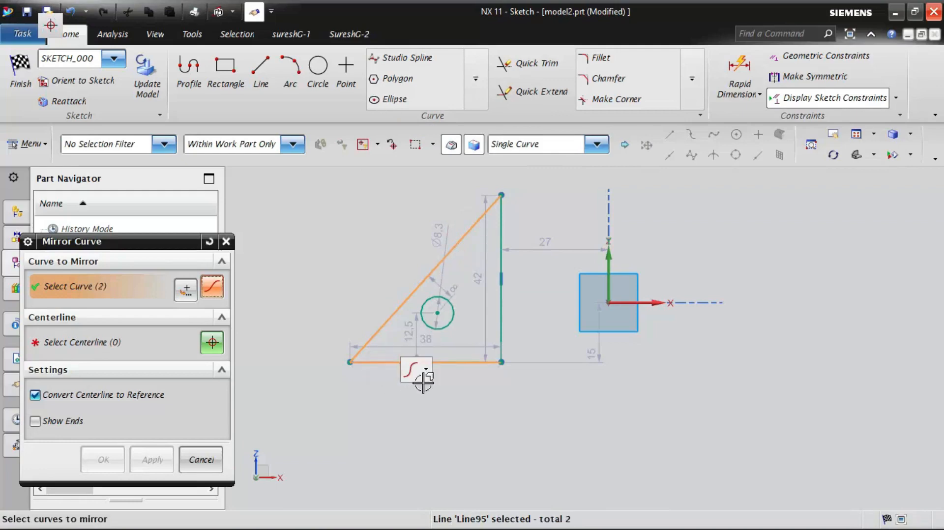
left_click(429, 323)
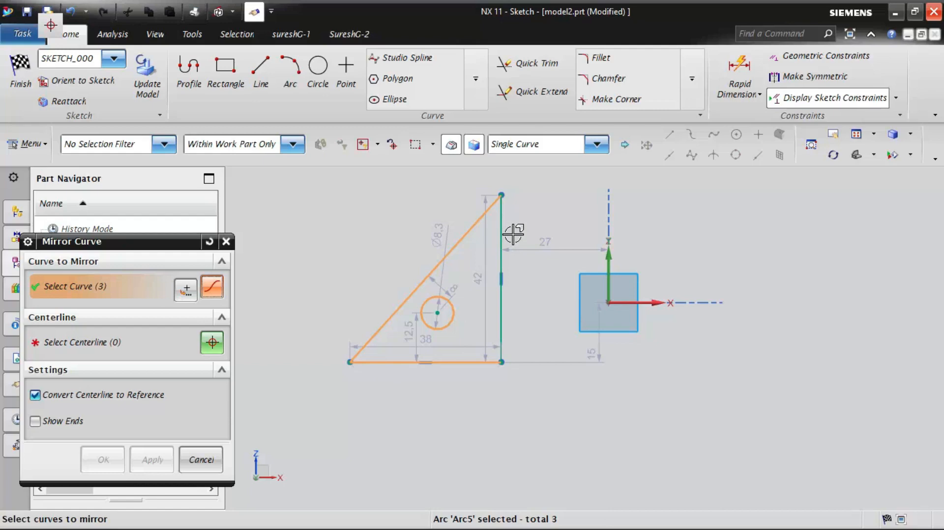
left_click(212, 345)
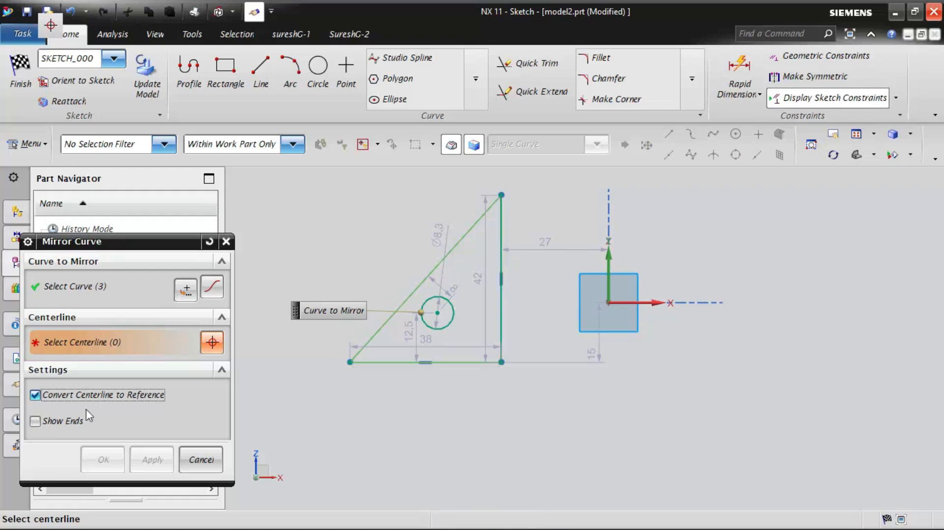
left_click(501, 236)
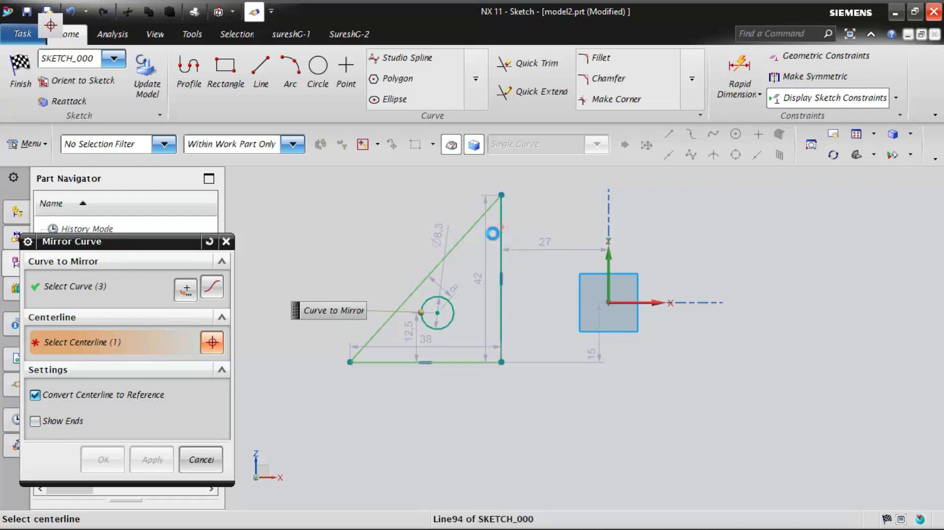
left_click(153, 460)
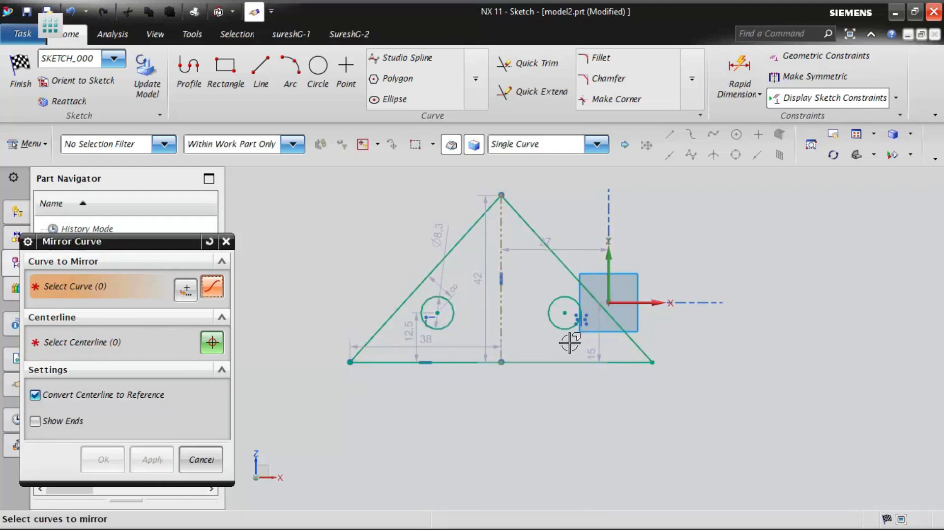
middle_click(563, 436)
scroll(566, 376, "down", 4)
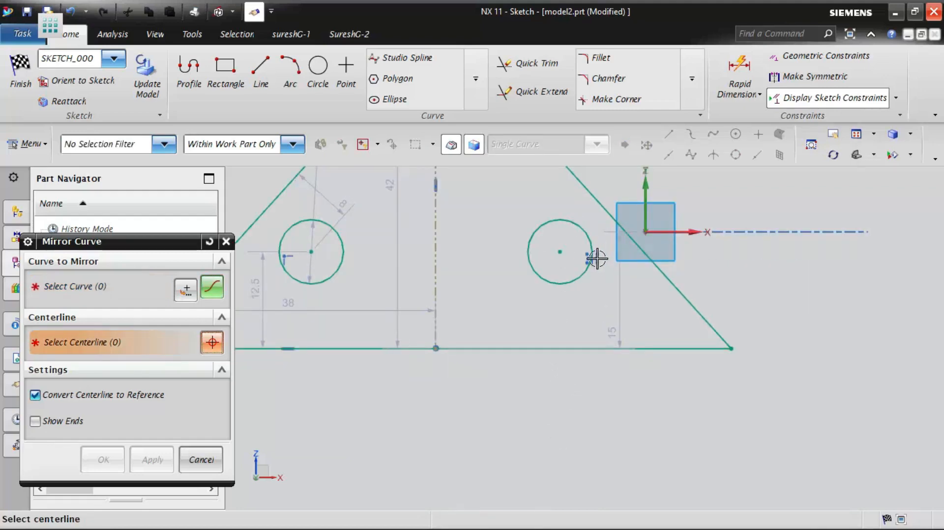
scroll(650, 408, "up", 6)
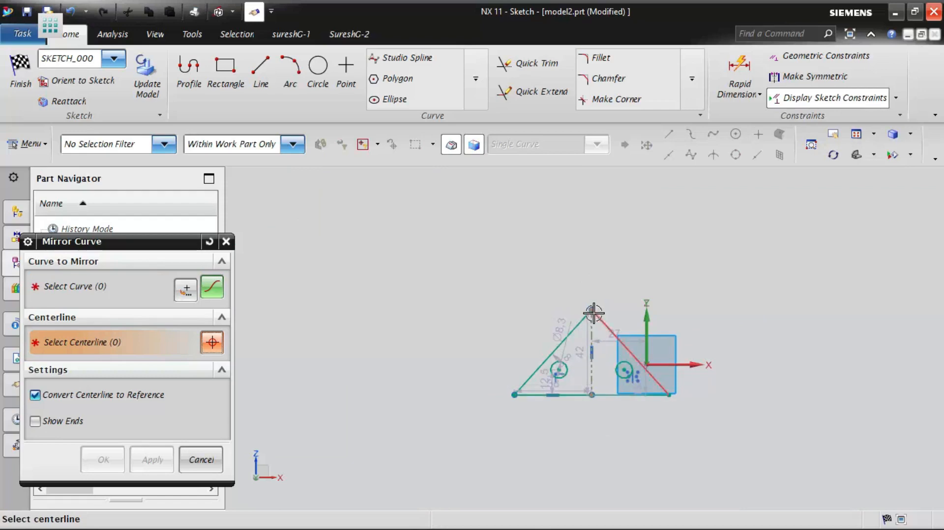
scroll(598, 418, "down", 2)
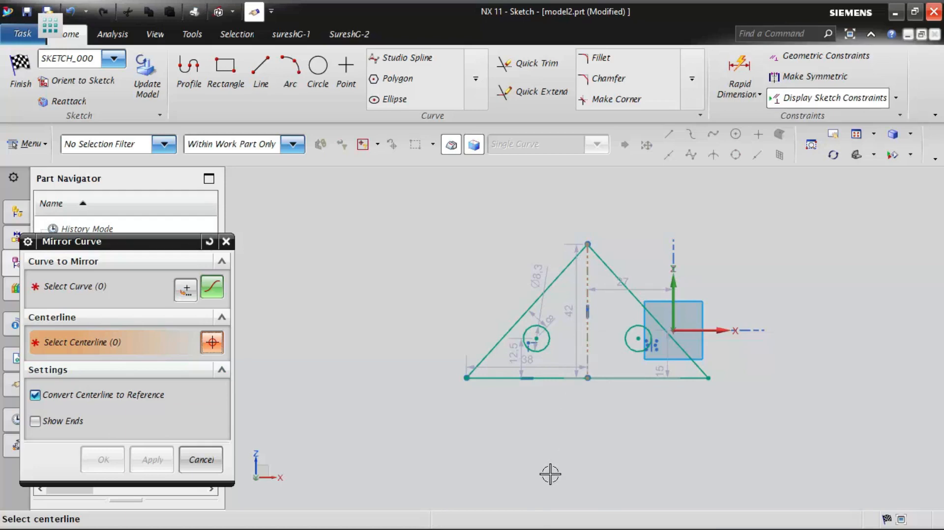
Step: Close Mirror Curve and undo the mirror about the vertical side, restoring the circle inside the triangle
key("Escape")
key("ctrl+z")
key("ctrl+z")
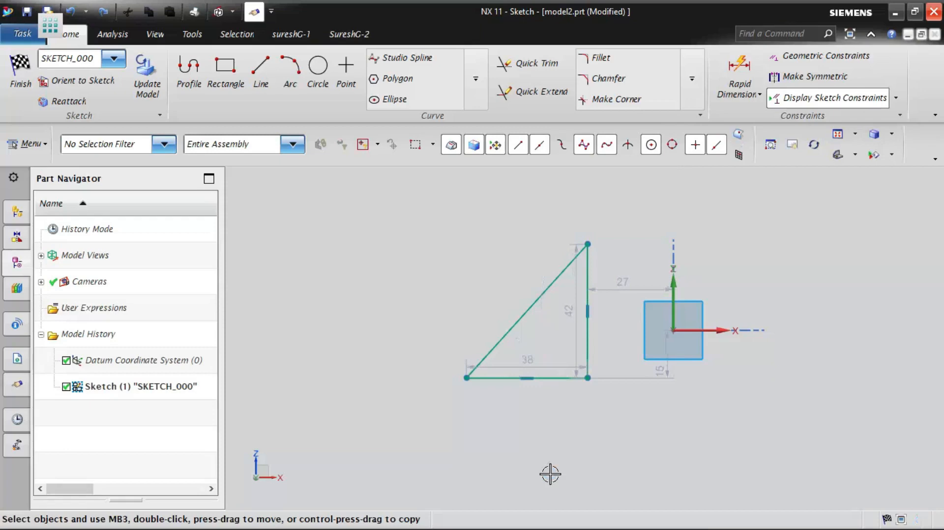
left_click(108, 19)
scroll(651, 437, "up", 3)
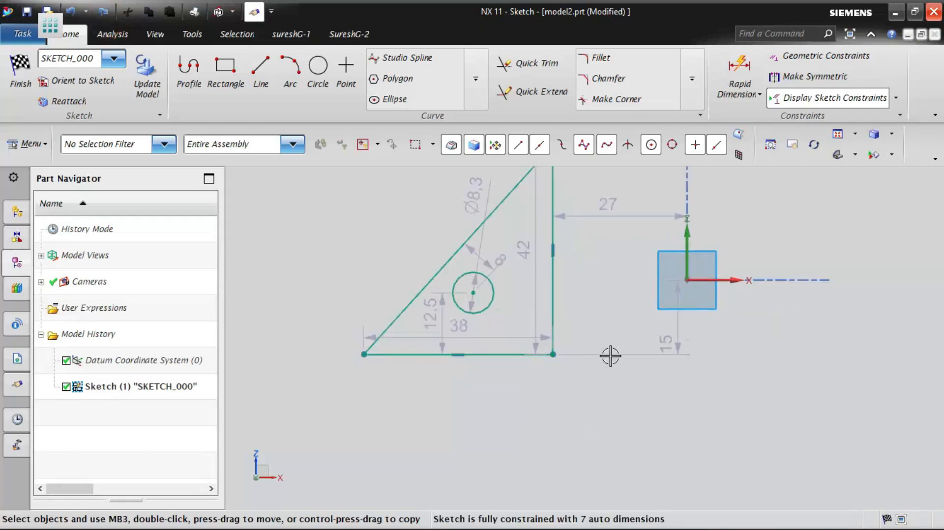
scroll(499, 438, "down", 1)
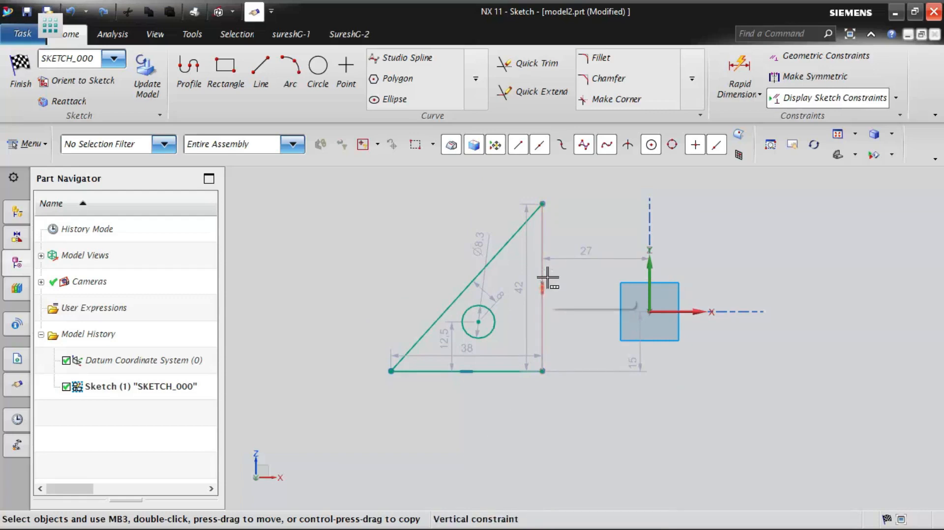
Step: Mirror the sloping line, base line and circle about the triangle's vertical side with Convert Centerline to Reference disabled, and review the mirror constraint's settings
left_click(475, 78)
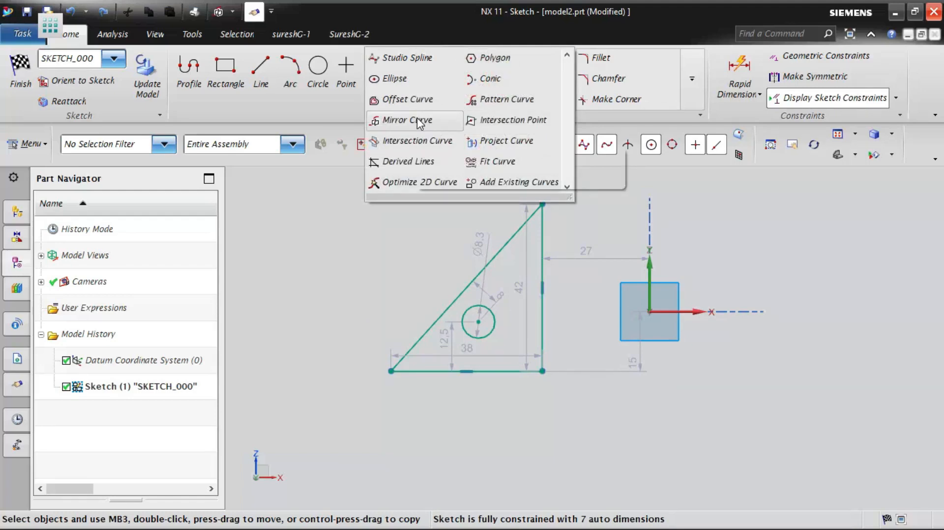
left_click(418, 121)
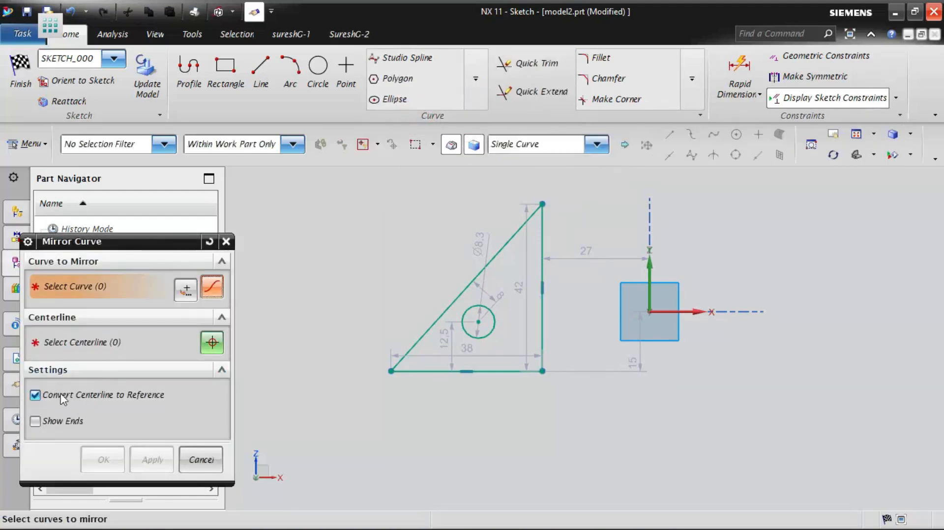
left_click(35, 396)
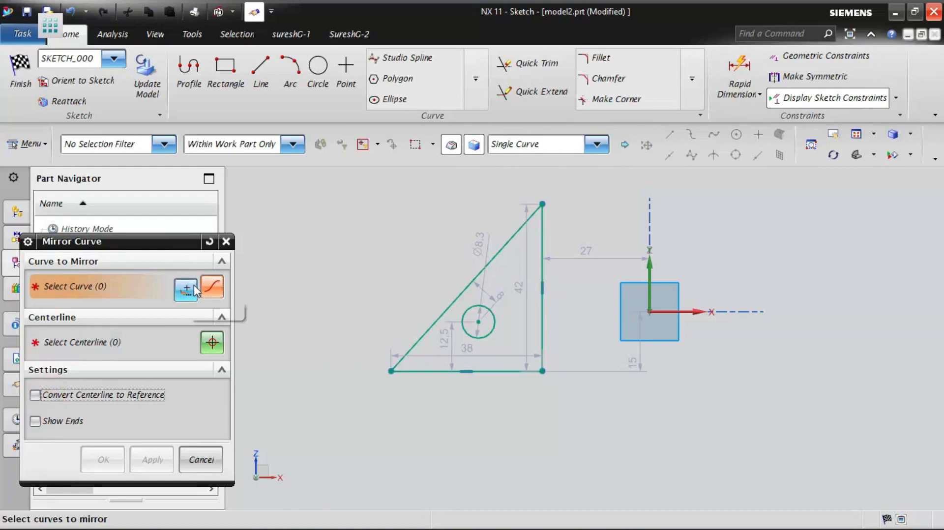
left_click(502, 250)
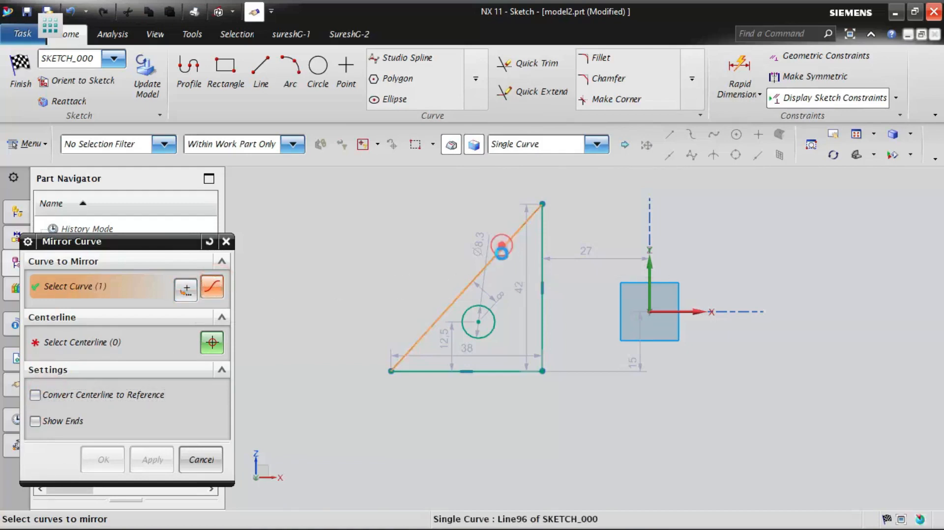
left_click(490, 375)
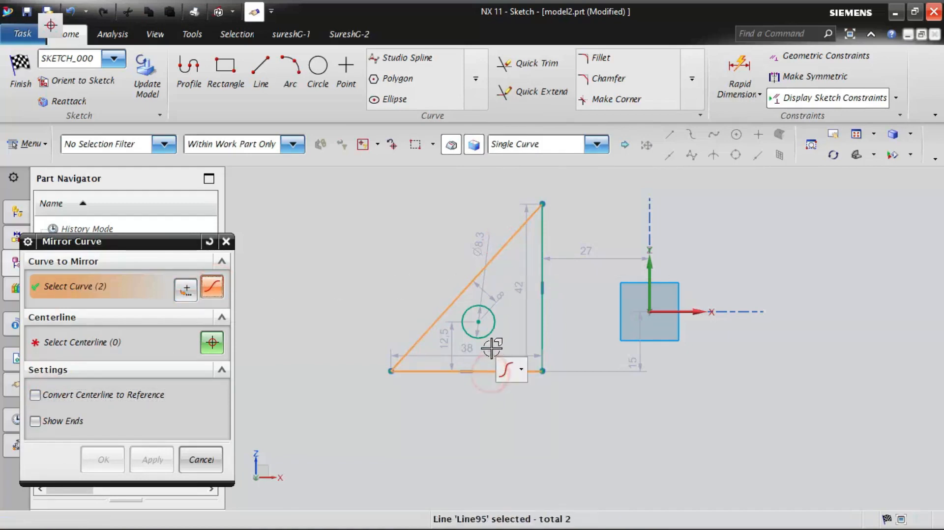
left_click(487, 336)
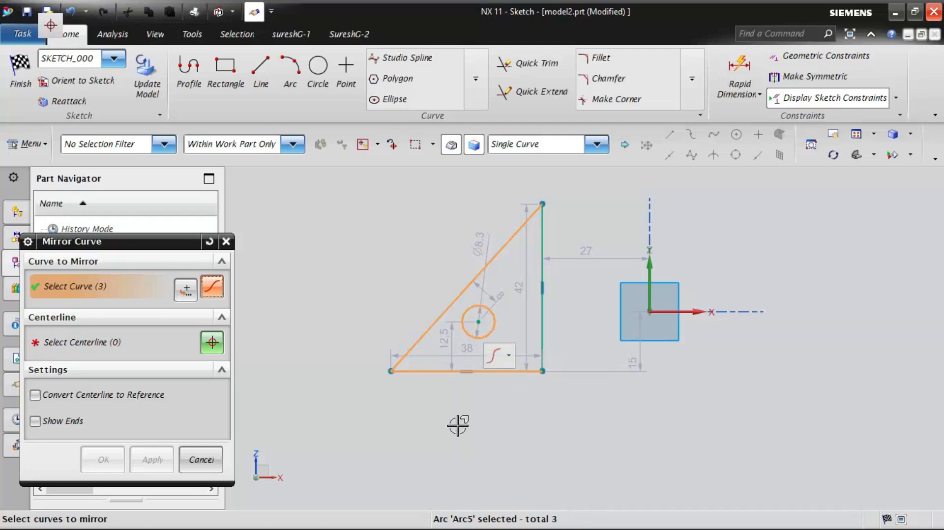
left_click(212, 343)
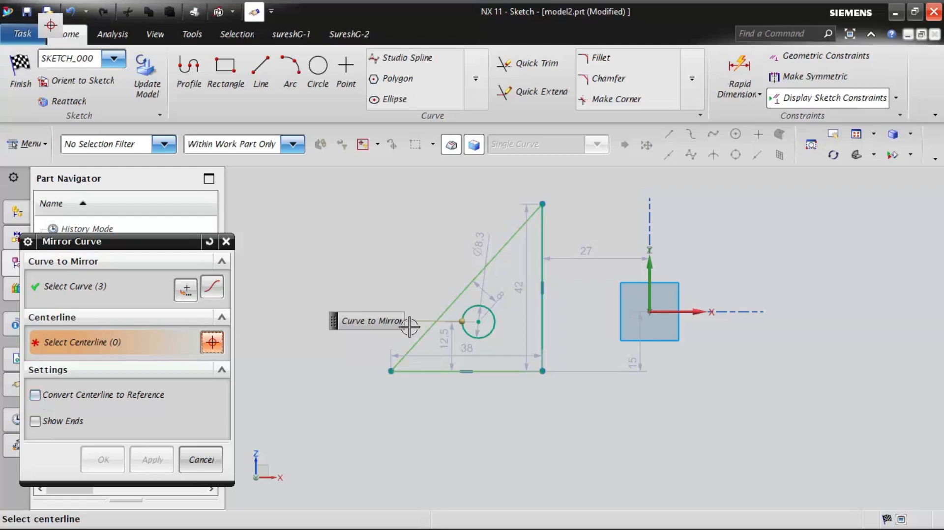
left_click(544, 232)
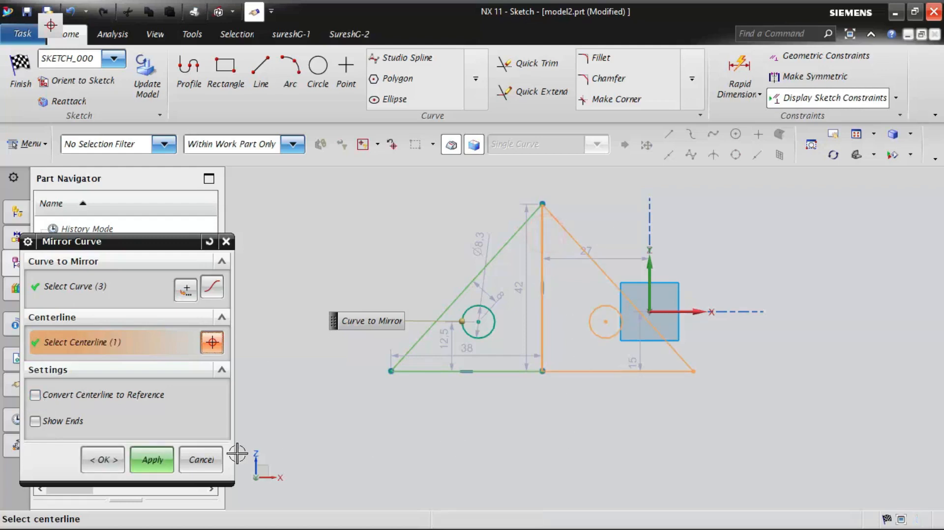
left_click(153, 459)
left_click(201, 459)
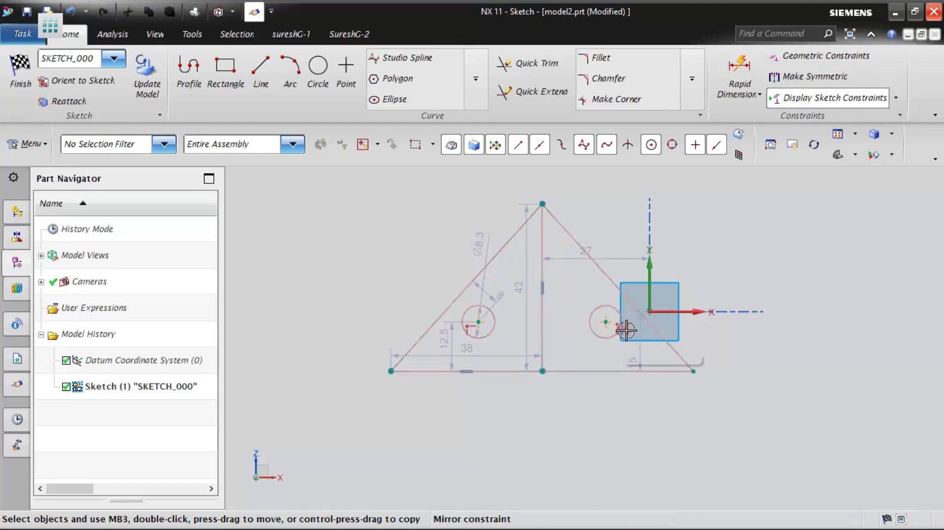
double_click(626, 330)
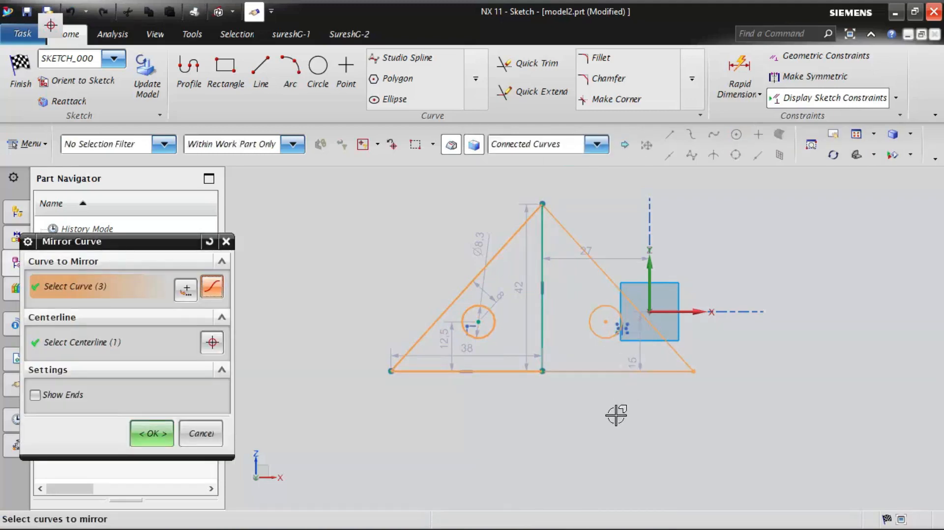
left_click(201, 433)
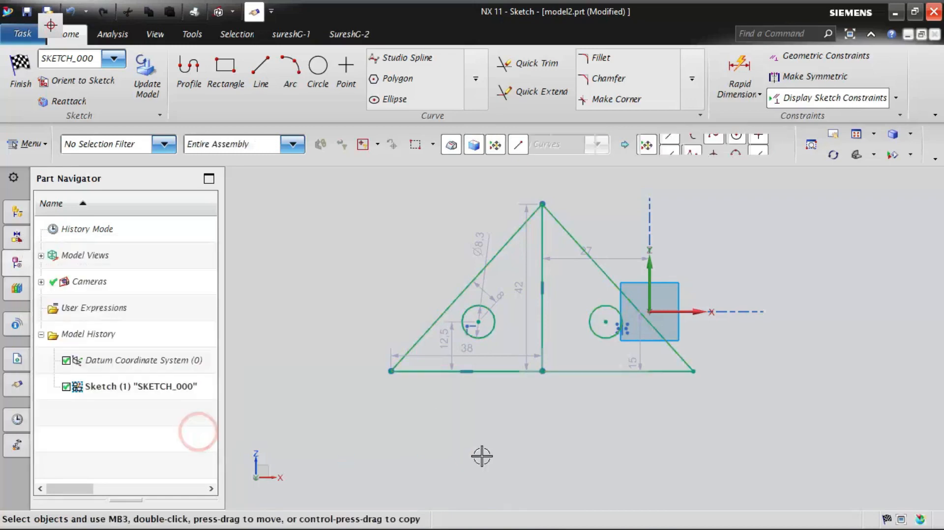
Step: Reposition the original circle's diameter dimension outside the sloping line and set the diameter to 12 mm
left_click_drag(491, 227, 438, 268)
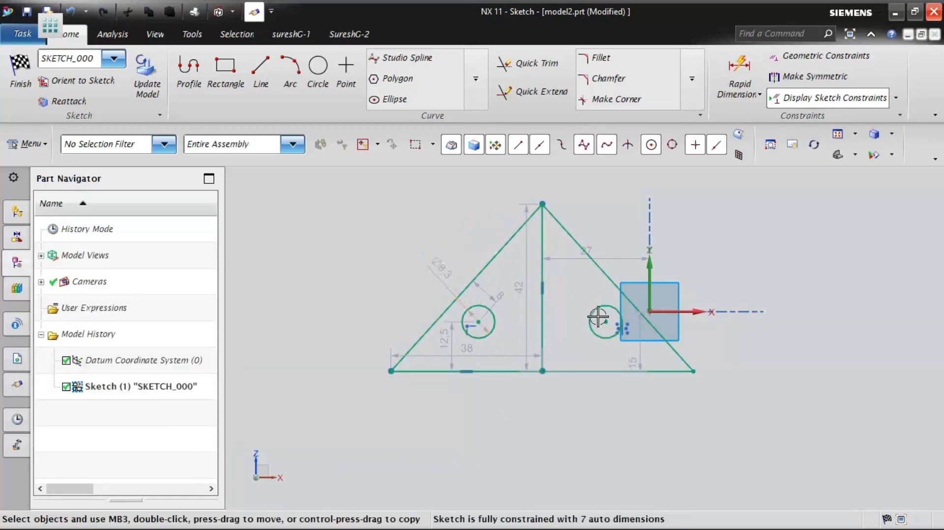
double_click(443, 268)
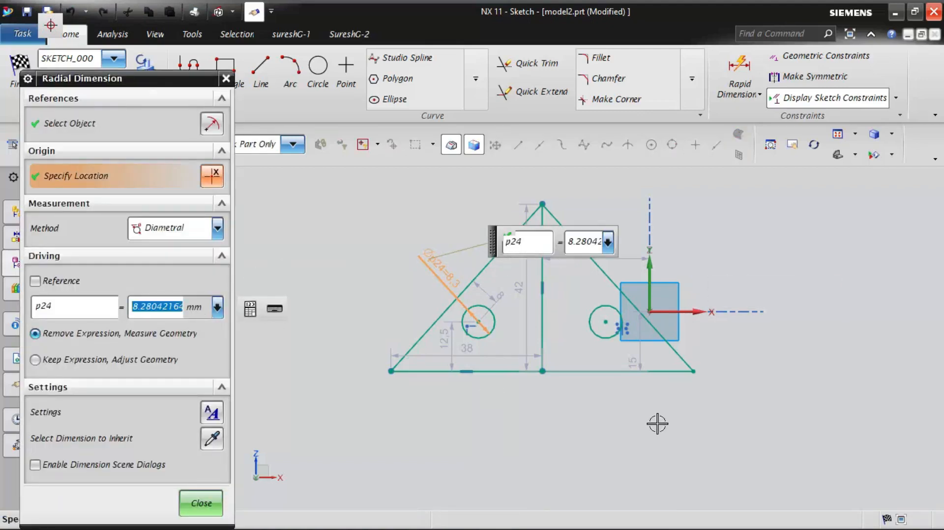
type("15")
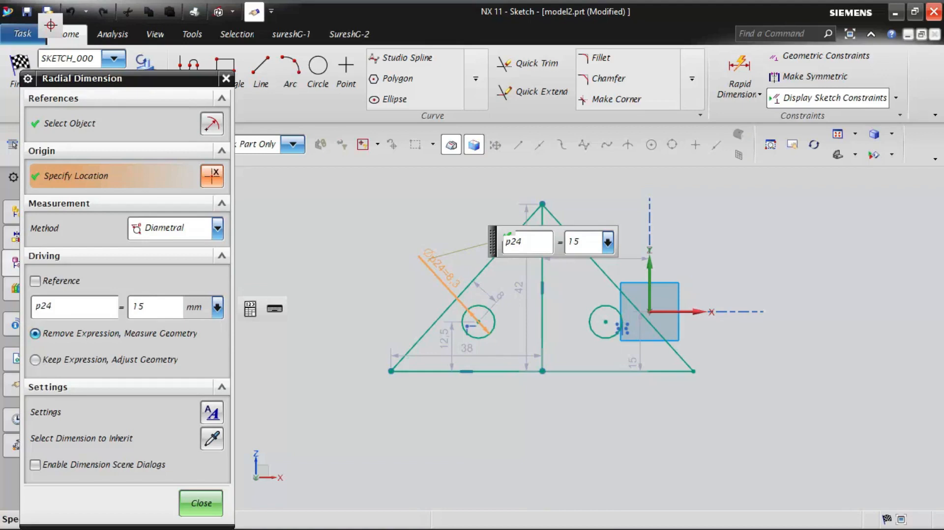
key("Return")
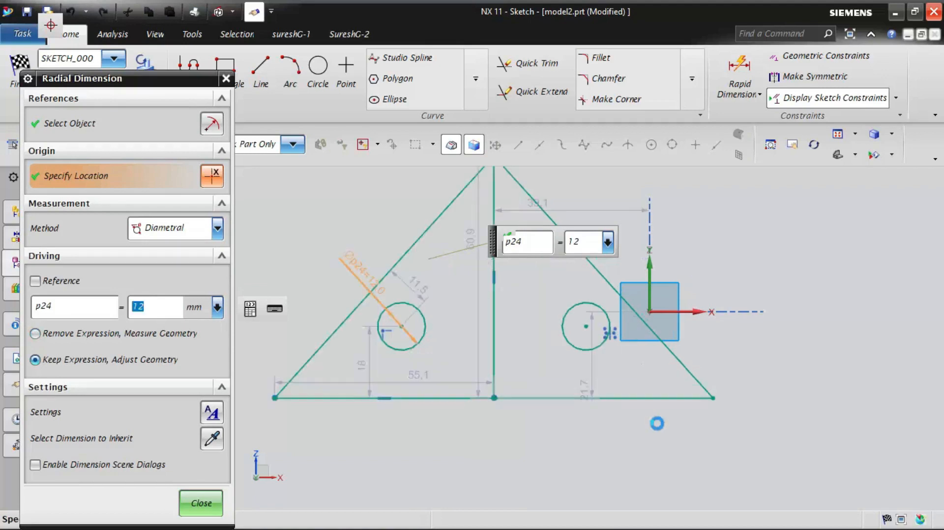
middle_click(411, 332)
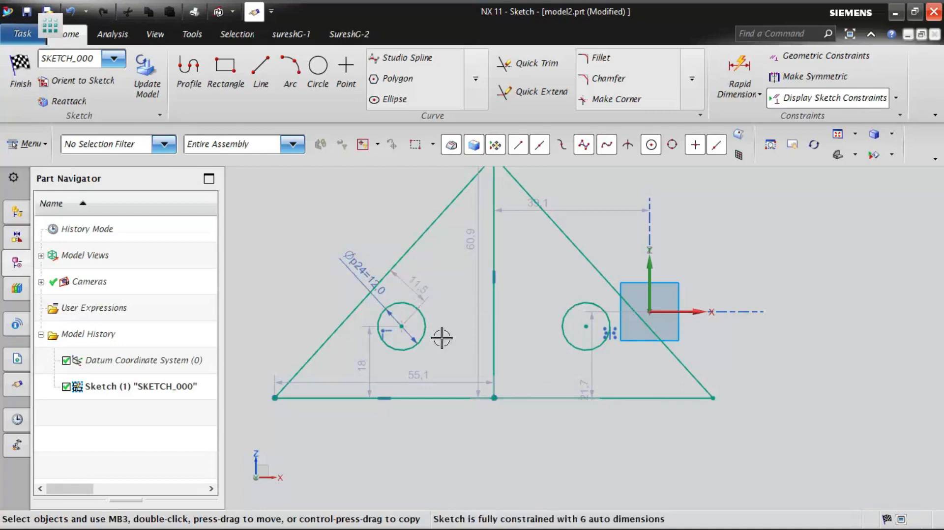
Step: Set the perpendicular distance from the original circle's centre to the triangle's sloping line to 15 mm
double_click(422, 284)
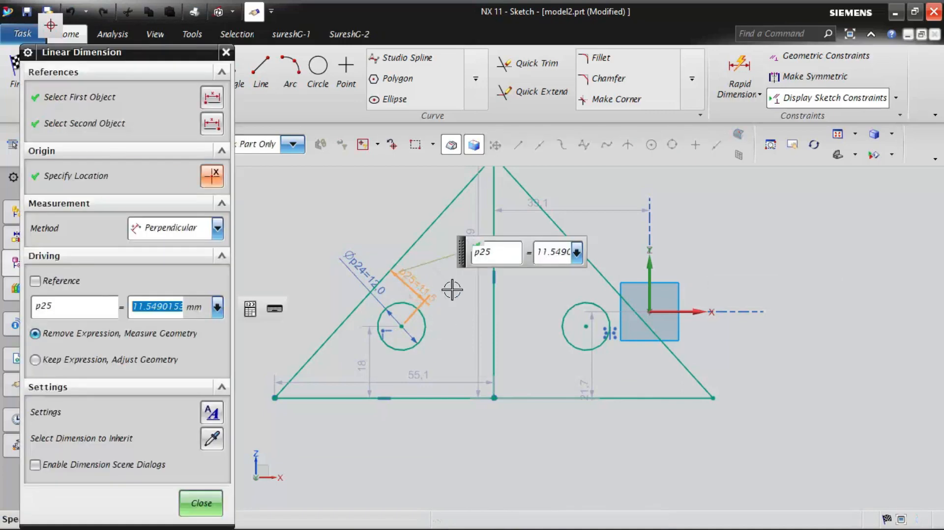
type("15")
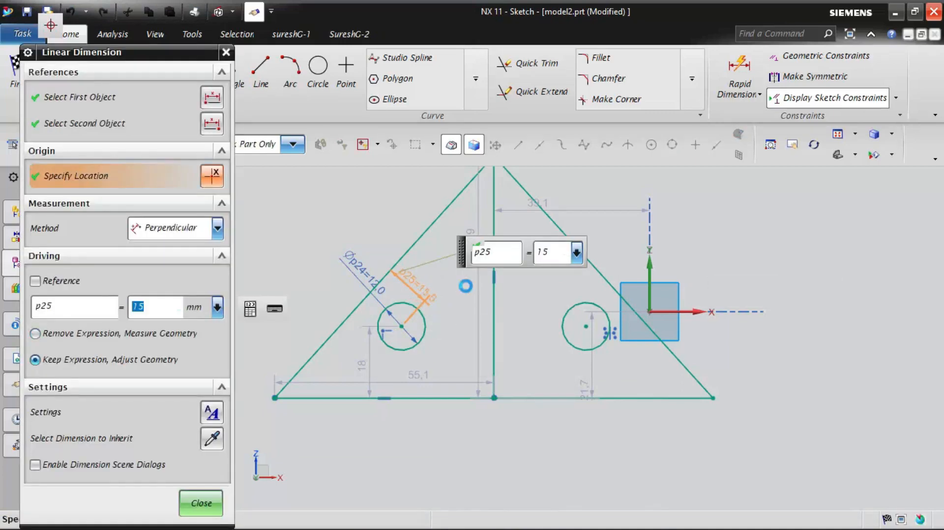
left_click(218, 508)
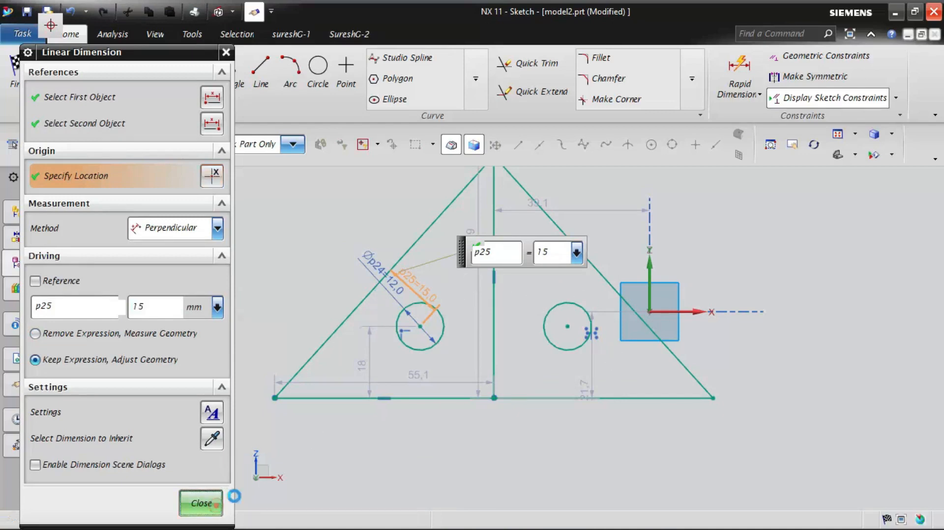
Step: Move the triangle's height dimension outside the mirrored half and set the height to 80 mm
left_click_drag(415, 272, 821, 311)
double_click(817, 311)
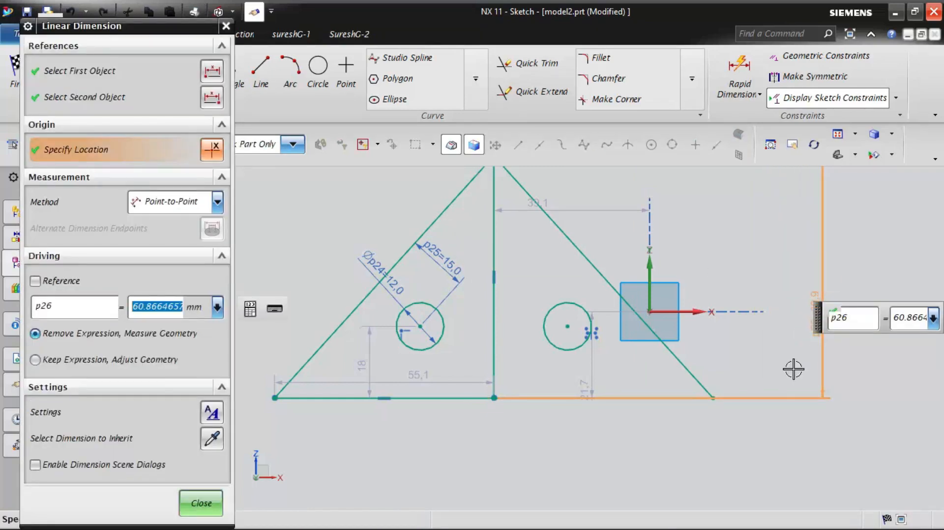
type("80")
key("Return")
scroll(448, 431, "up", 2)
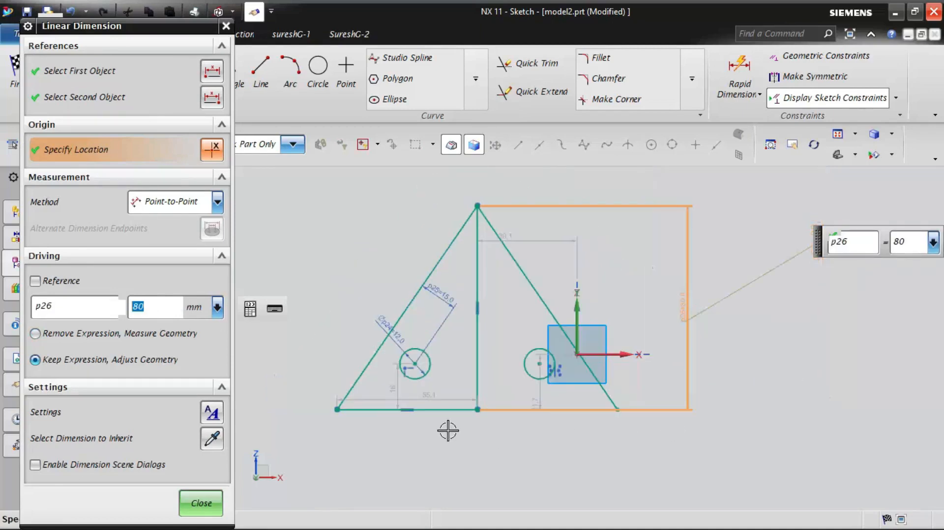
middle_click(497, 442)
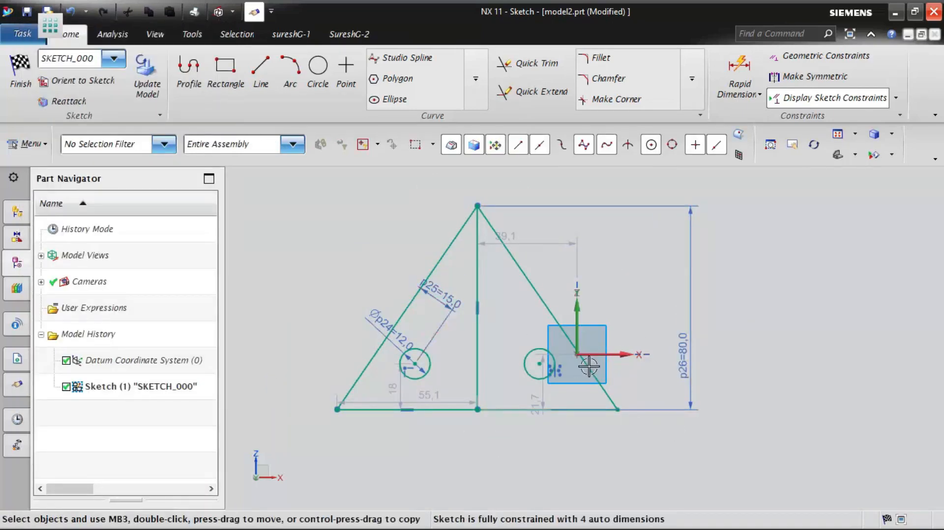